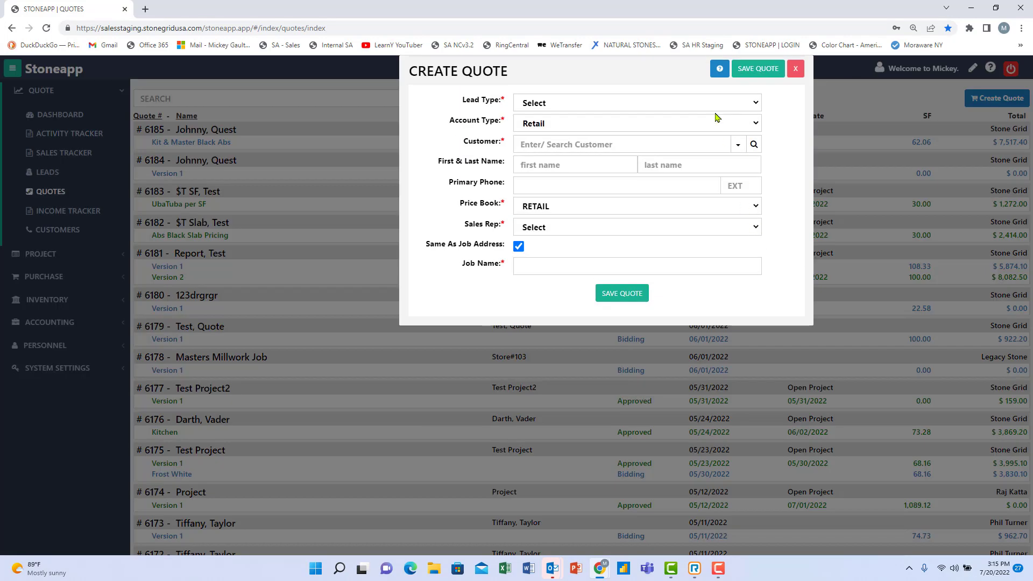
Allow a separate billing address, then enter the customer's first name, last name and primary phone number.
left_click(519, 247)
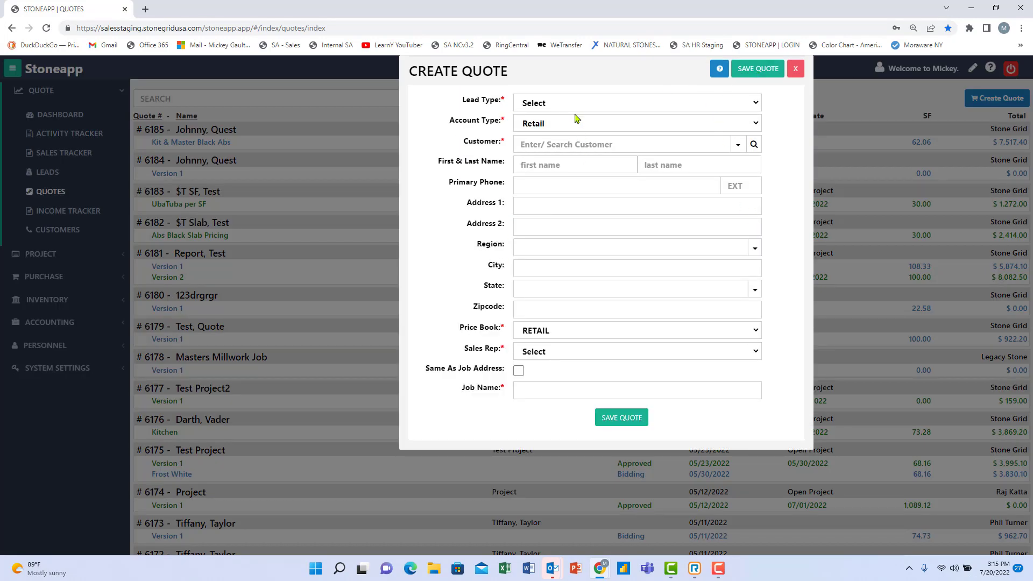
left_click(534, 143)
left_click(559, 167)
type("Mickey")
key("Tab")
type("Test5")
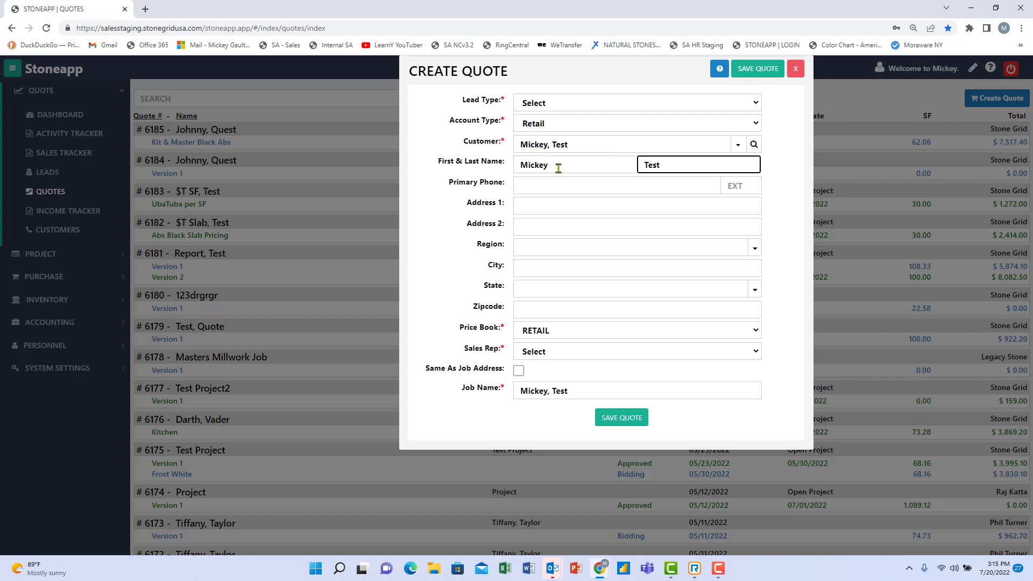
left_click(542, 184)
type("7777777777")
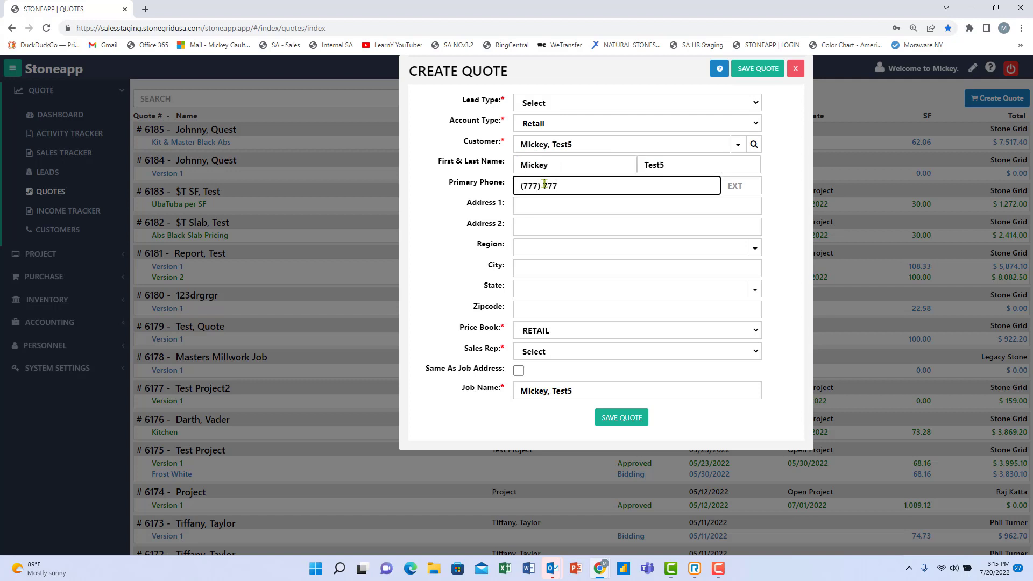
Fill in the customer's street address, city, state and zip code.
left_click(560, 207)
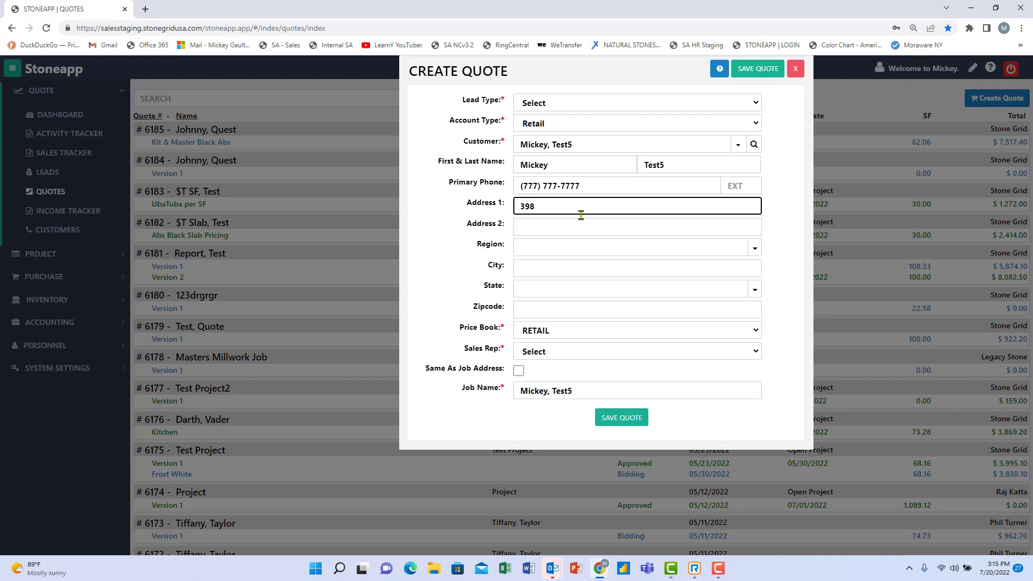
left_click(544, 268)
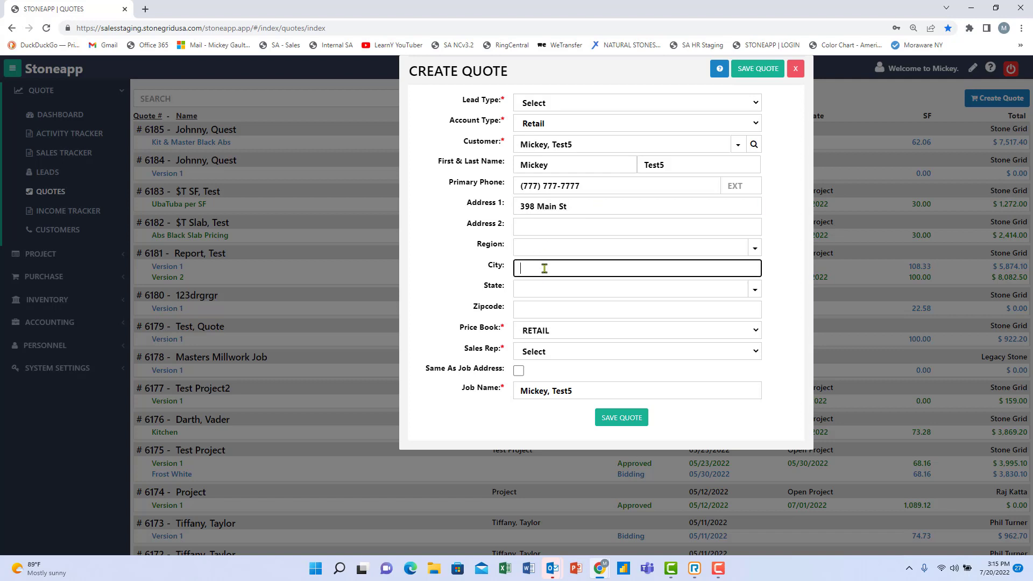
type("Charlotte")
left_click(544, 289)
type("NC")
left_click(544, 309)
type("28216")
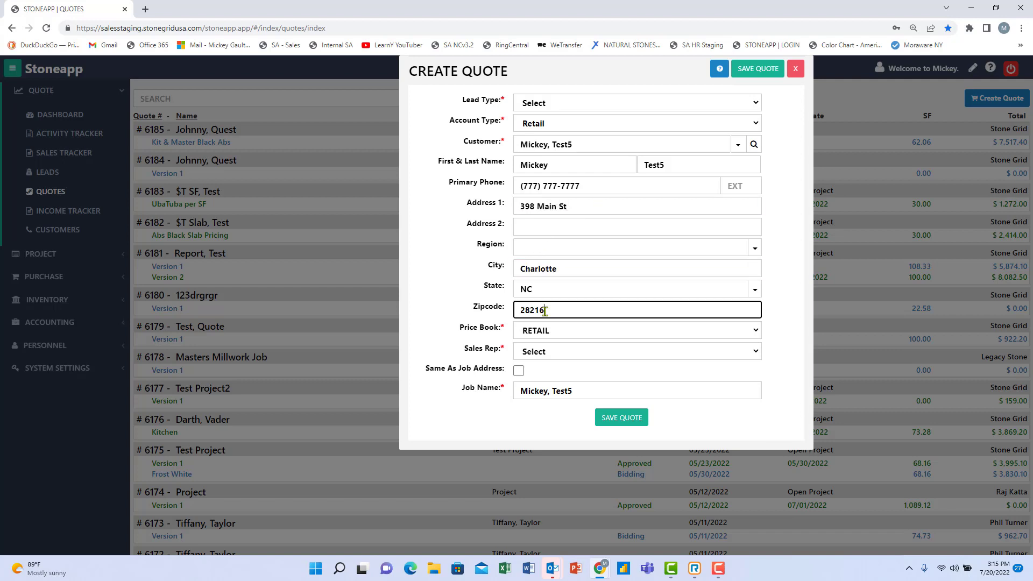
Choose Stone Grid as sales rep, use the job address for billing, and save the quote.
left_click(559, 352)
left_click(538, 423)
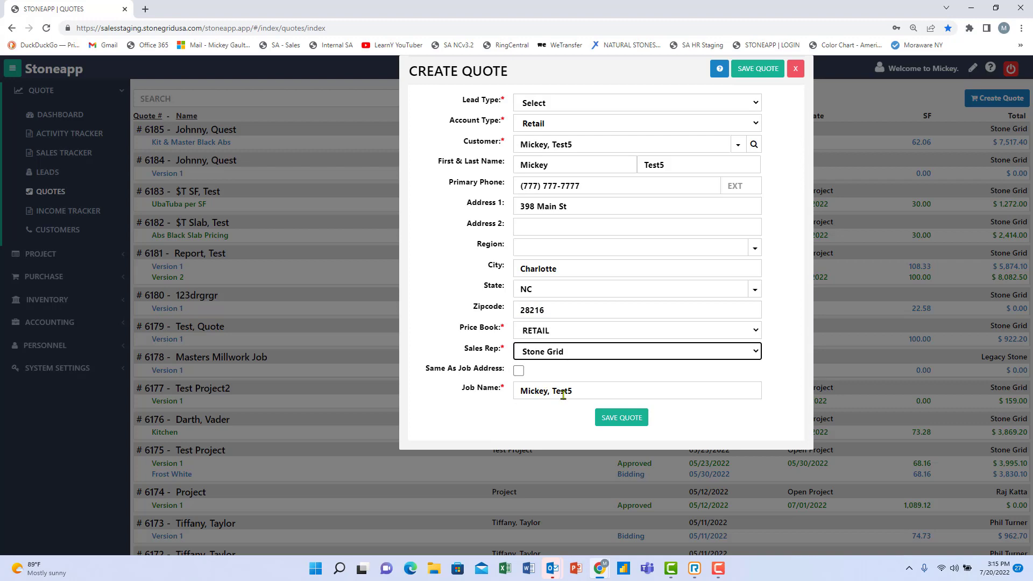
left_click(518, 370)
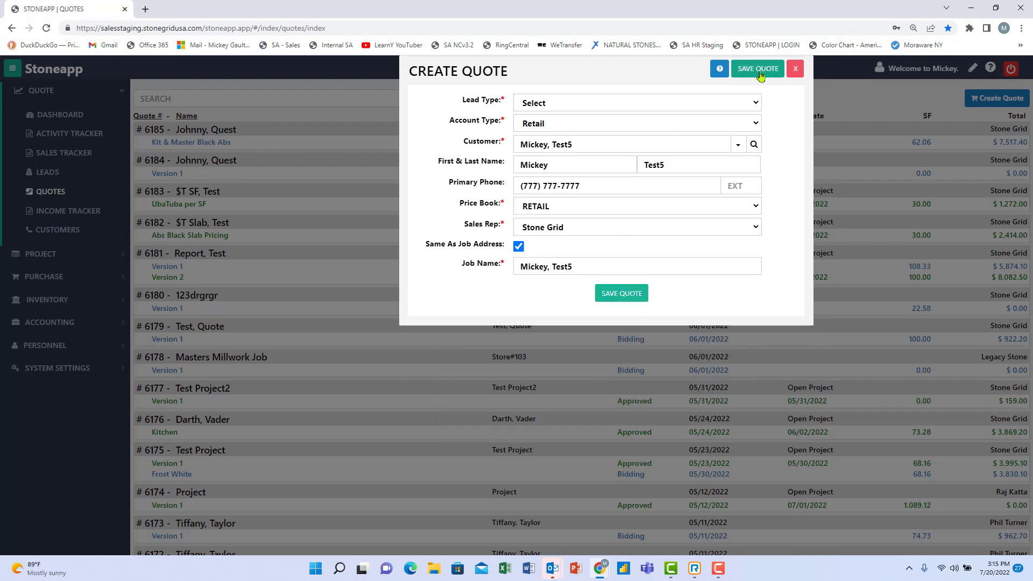
left_click(760, 74)
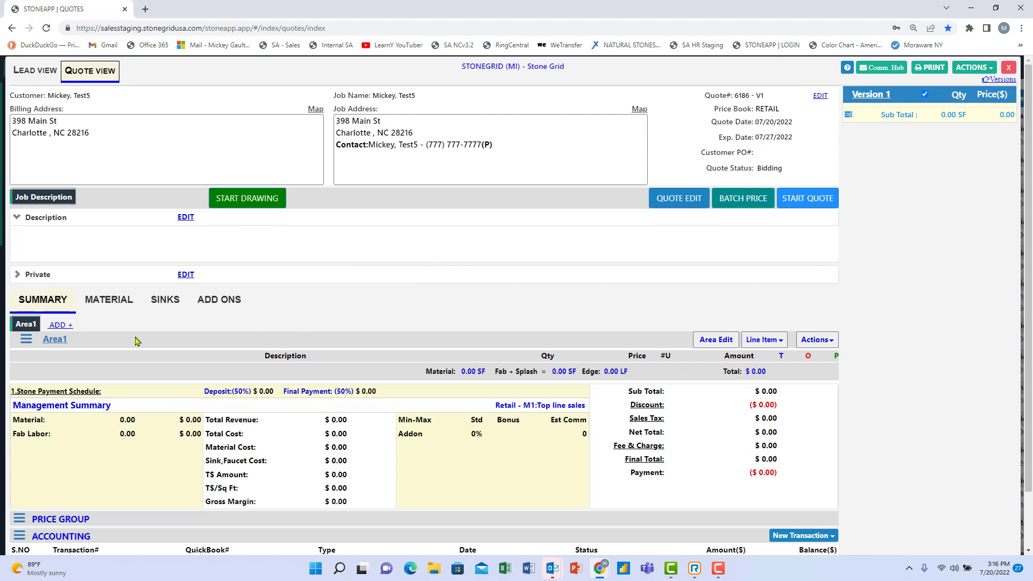
In Area Details, change Area1 to Kitchen and add a new area named Master Bath.
left_click(55, 326)
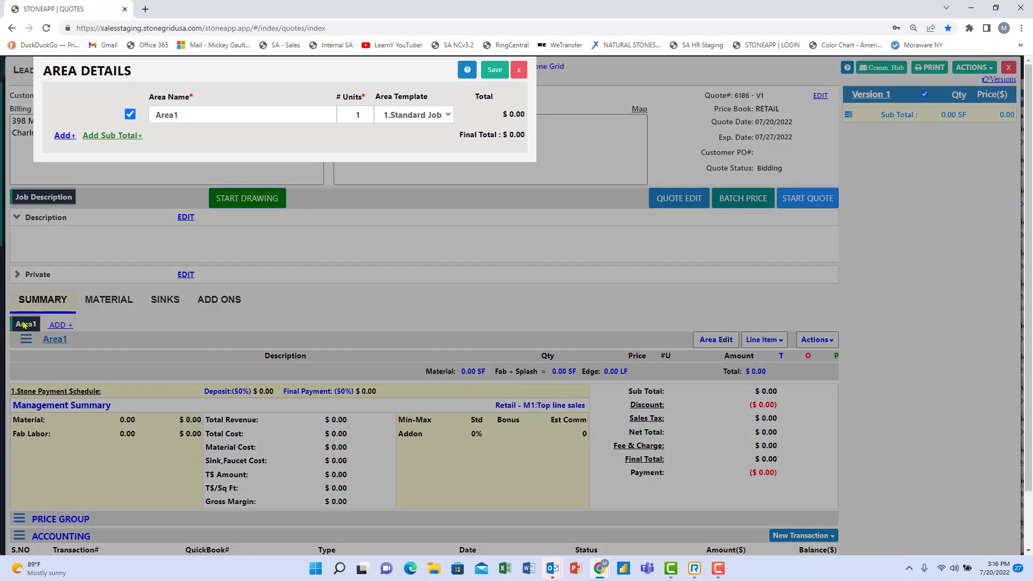
double_click(187, 115)
type("Kitchen")
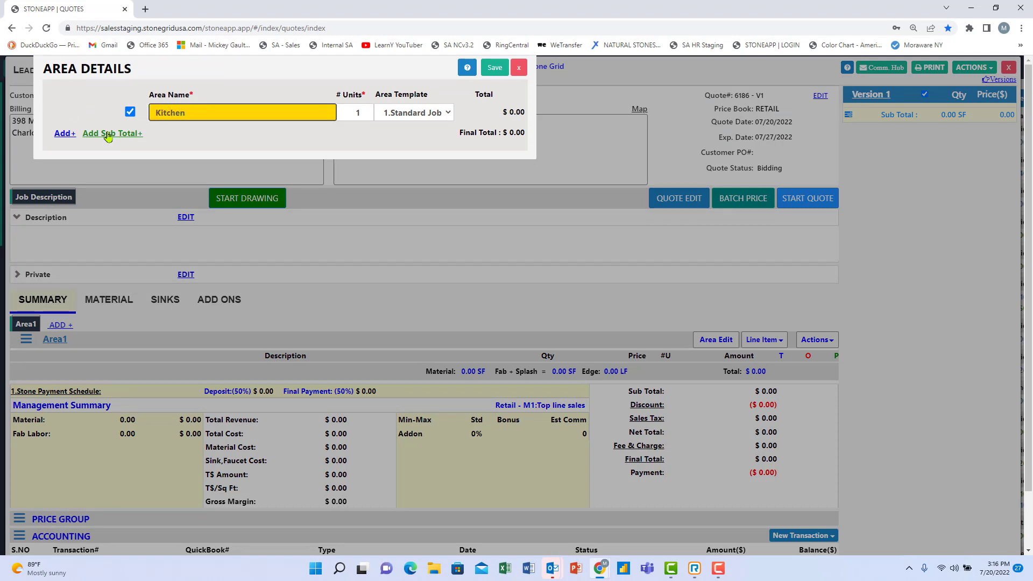
left_click(63, 134)
left_click(178, 131)
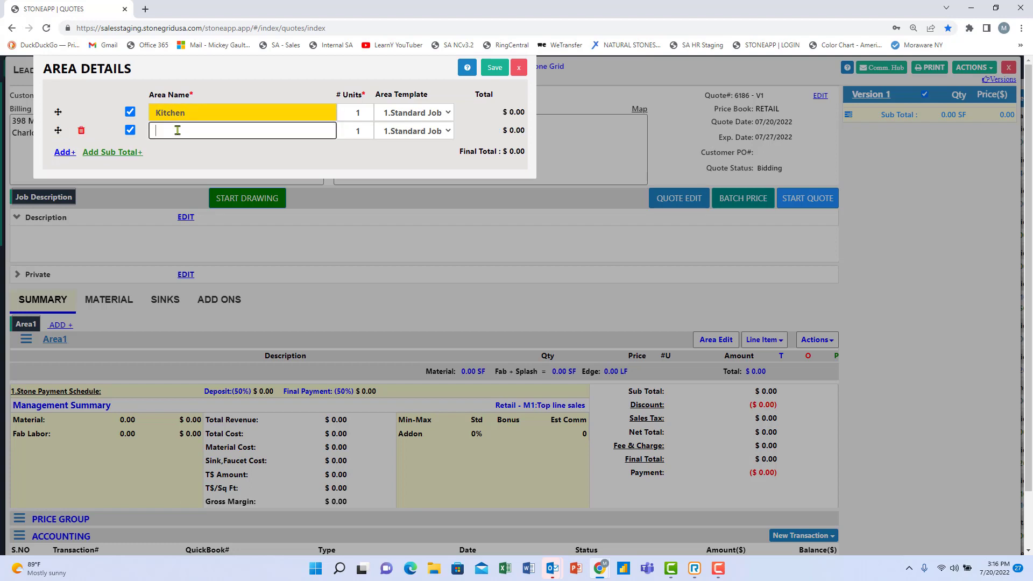
type("Master Bath")
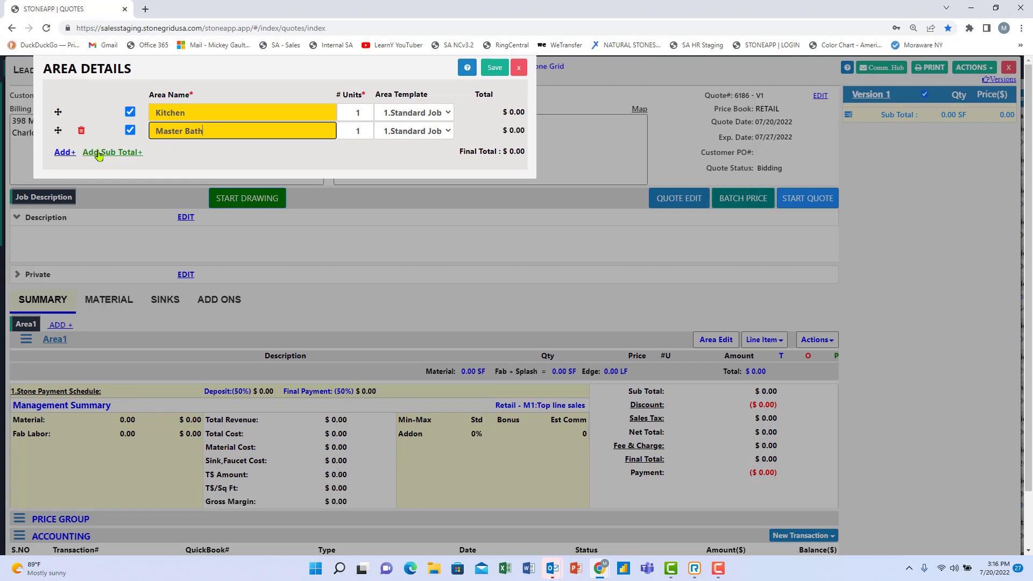
Add a Sub Total row between the areas, delete it again, and save the areas.
left_click(98, 153)
left_click_drag(58, 153, 57, 130)
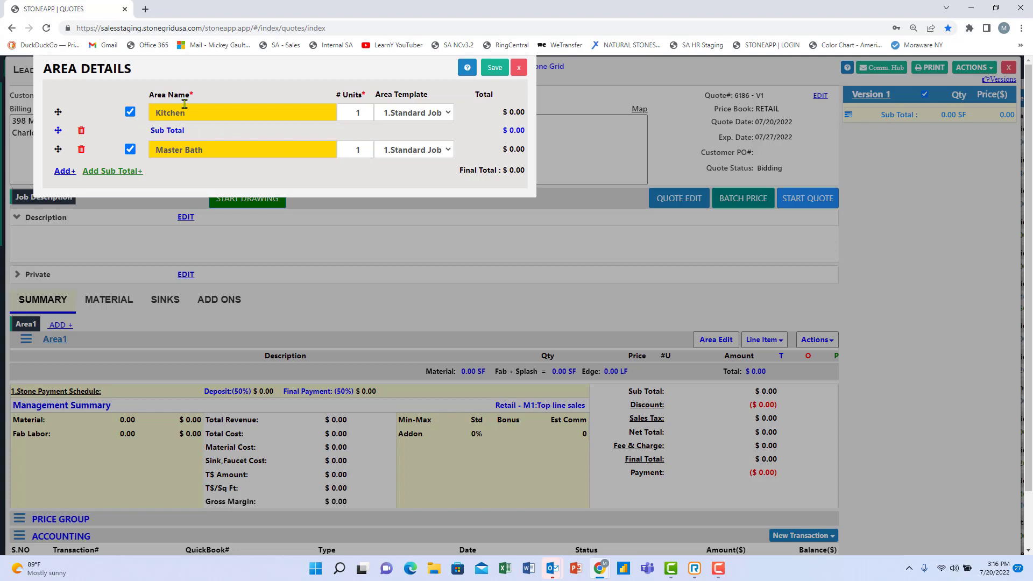
left_click(80, 131)
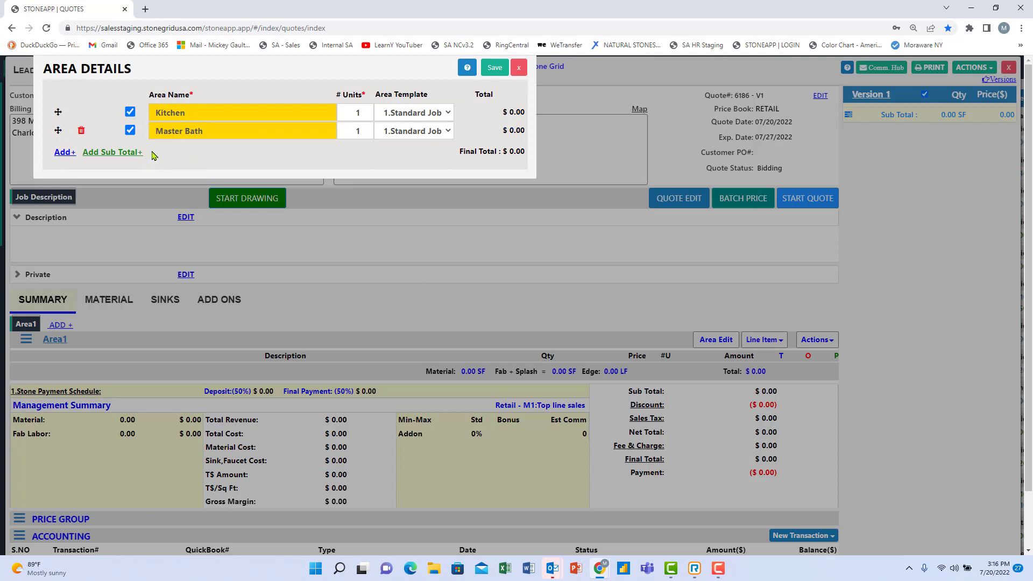
left_click(497, 69)
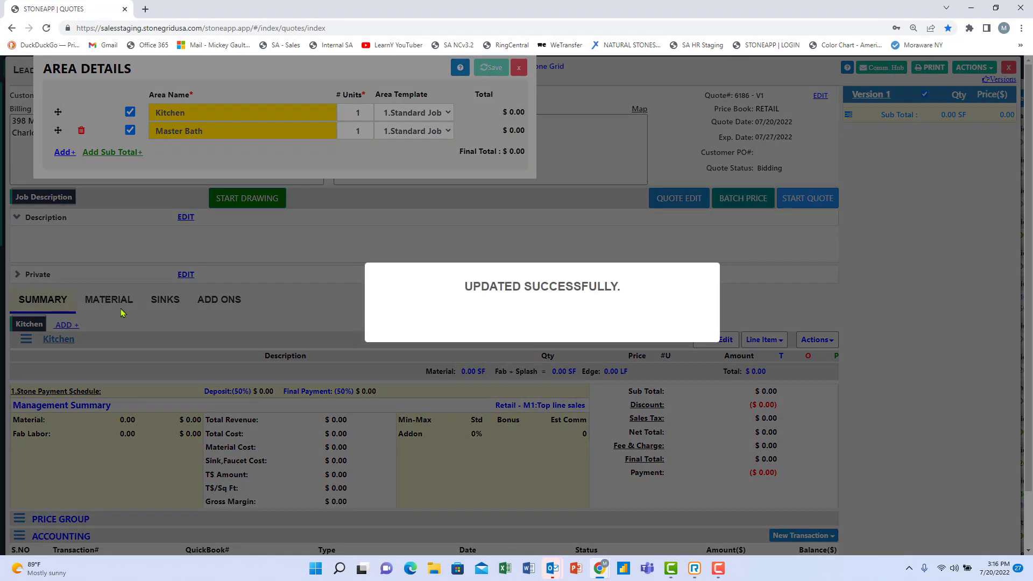
left_click(42, 327)
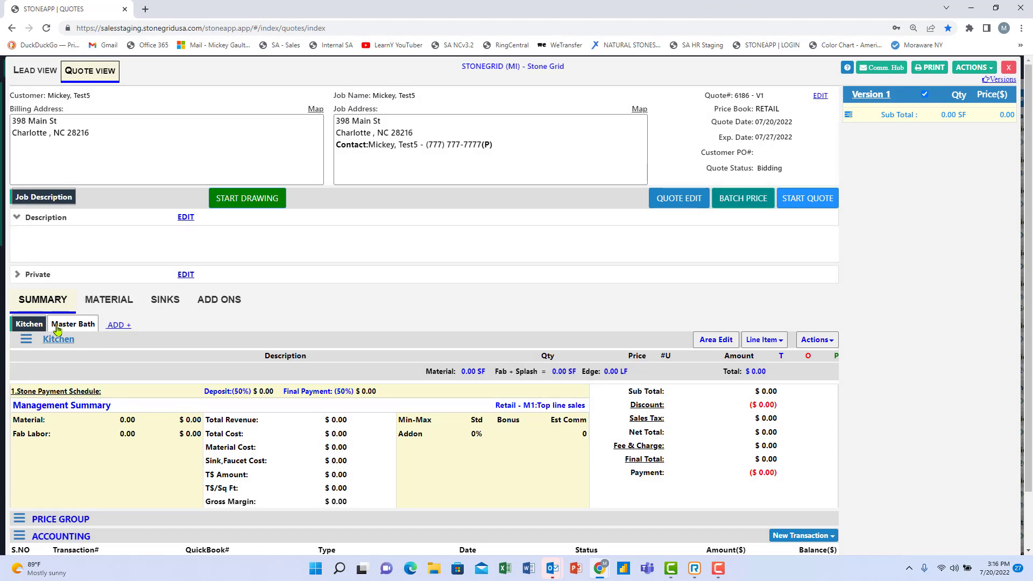
Start drawing for Kitchen, cancel an Add Area in Area Summary, and collapse that panel.
left_click(264, 198)
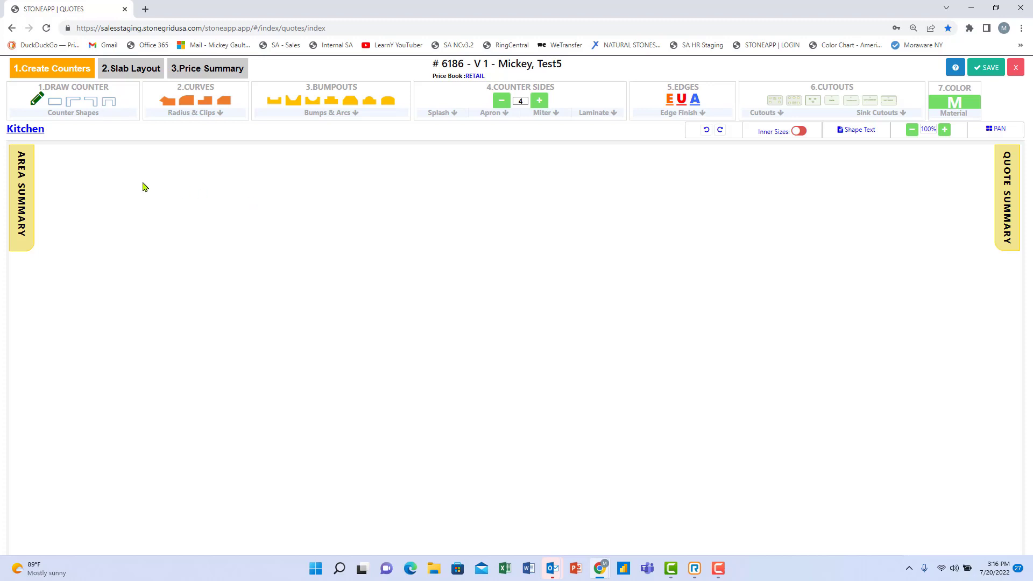
left_click(22, 184)
left_click(186, 155)
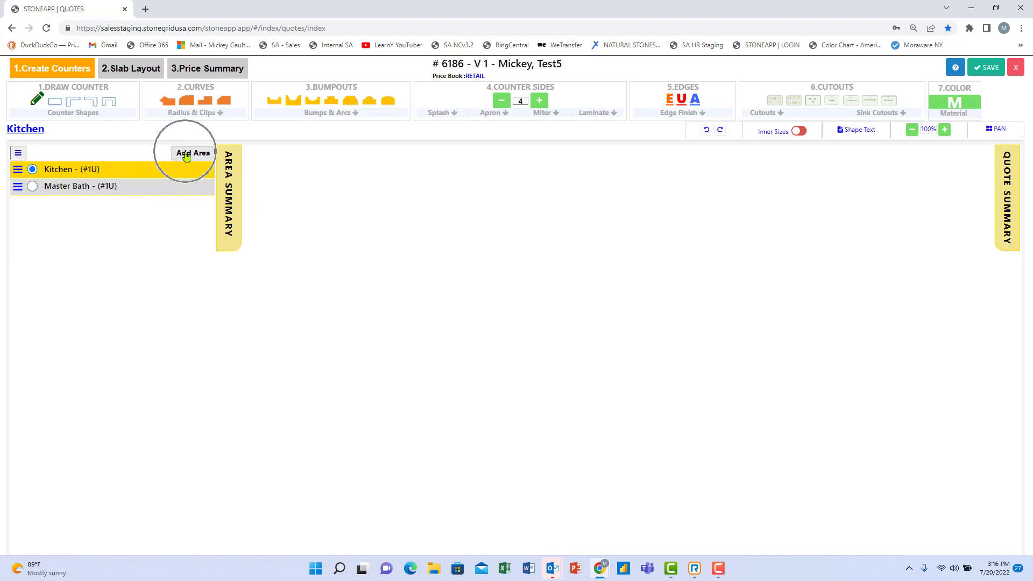
left_click(319, 99)
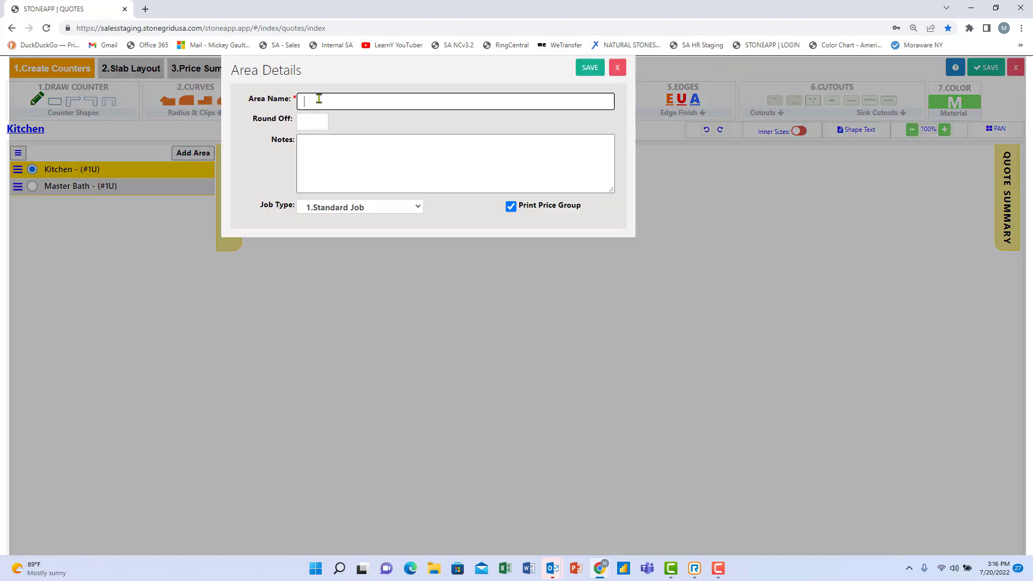
left_click(617, 67)
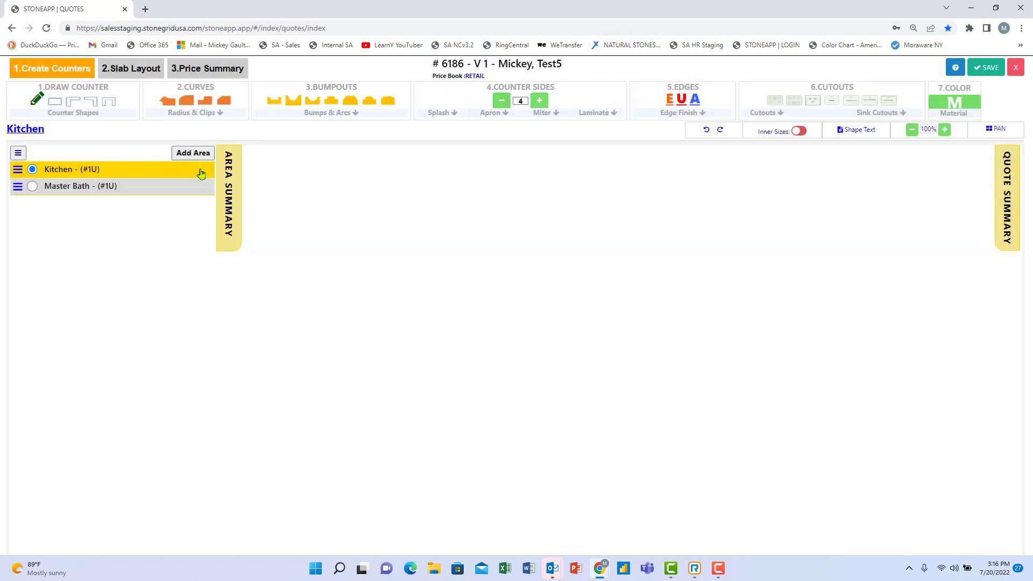
left_click(228, 181)
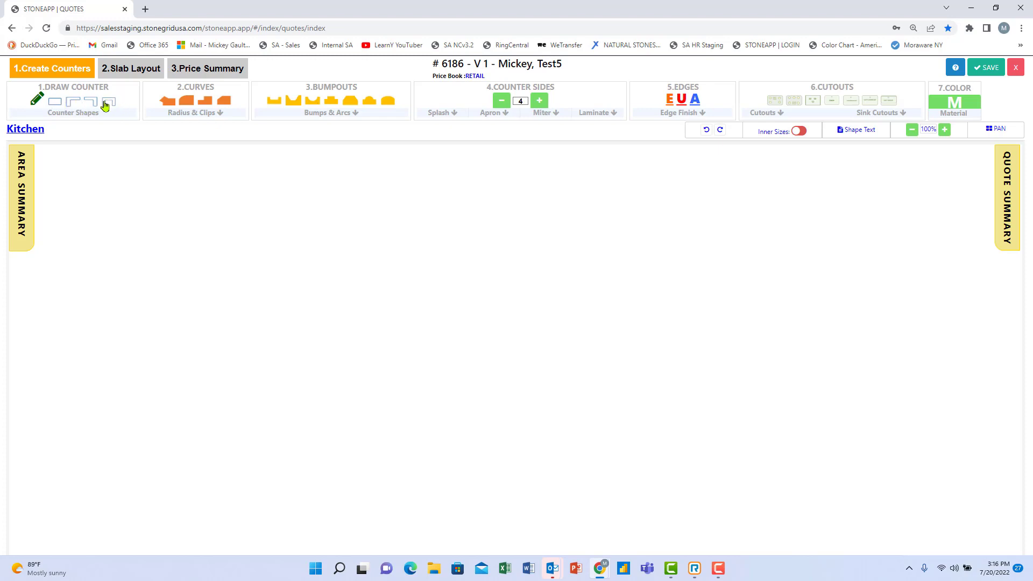
Place a U-shaped counter at the top left and a rectangular counter beneath it.
key("ctrl")
left_click(107, 104)
left_click(216, 272)
left_click_drag(198, 182, 113, 260)
left_click(57, 105)
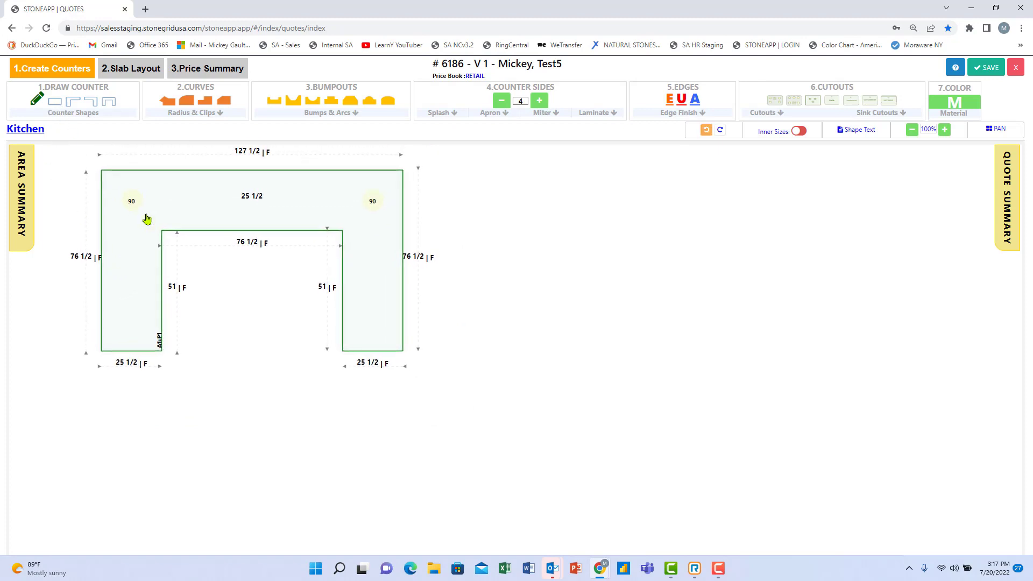
left_click(226, 419)
left_click_drag(314, 418, 234, 429)
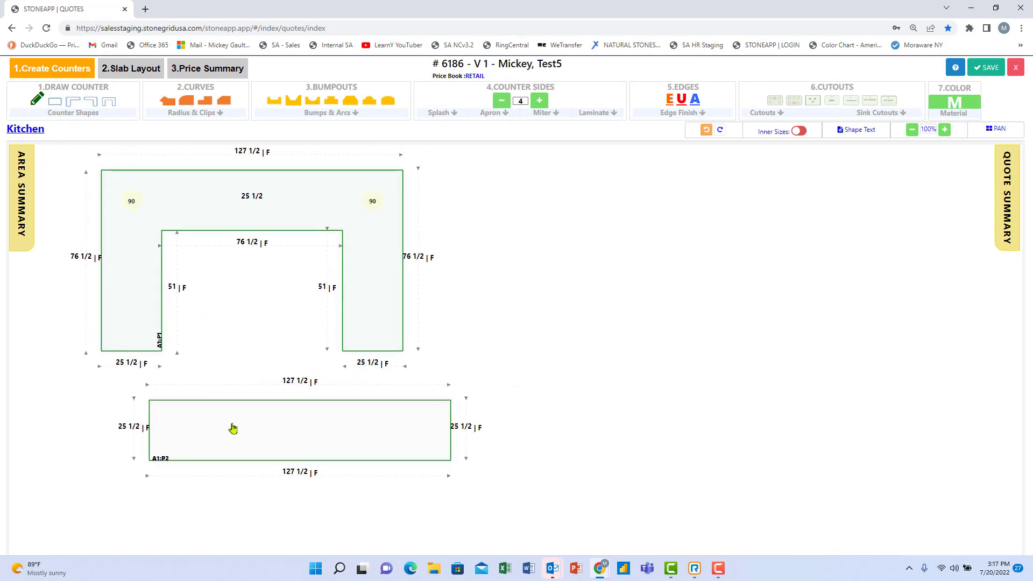
Size the rectangular counter to 48 wide by 36 deep.
left_click(292, 379)
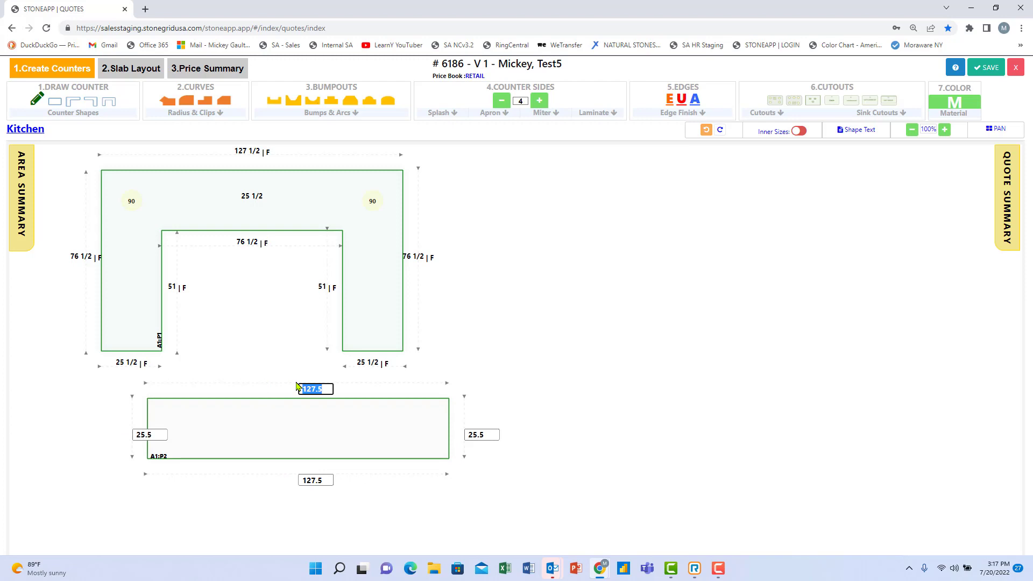
type("48")
key("Tab")
type("3")
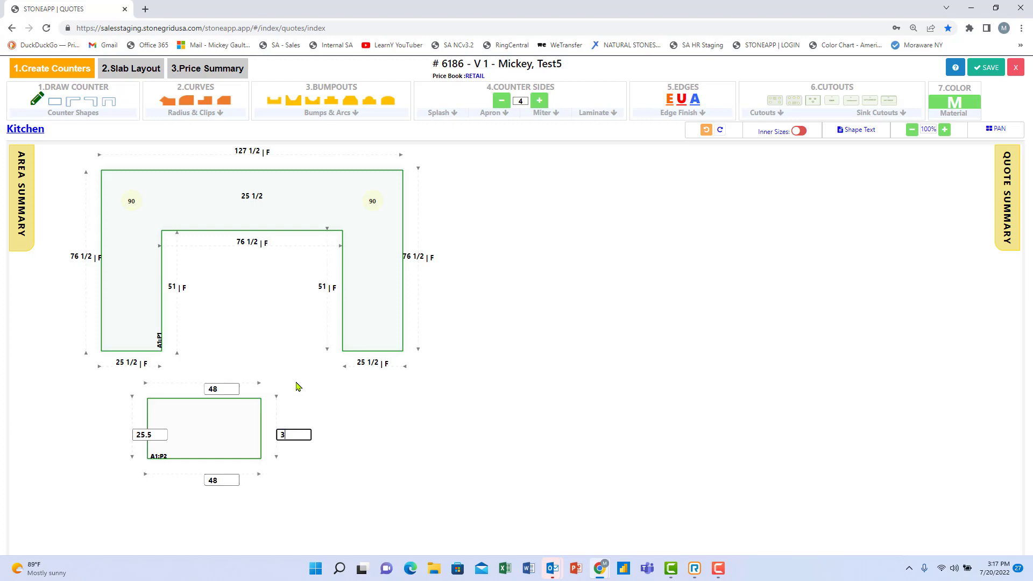
key("Tab")
left_click(205, 427)
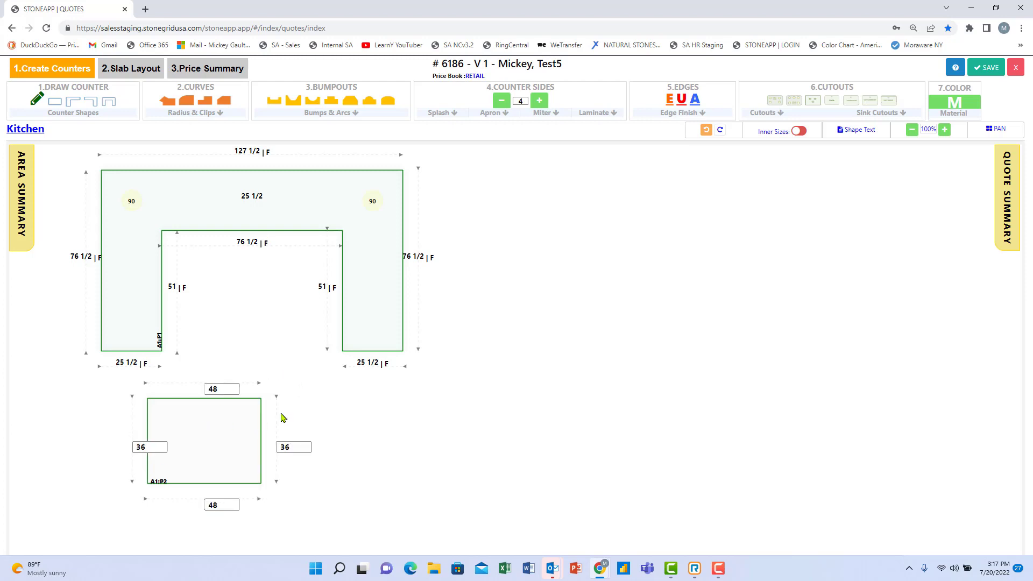
Set the U-shaped counter's top width to 110 and its right leg to 67.
left_click(250, 152)
type("110")
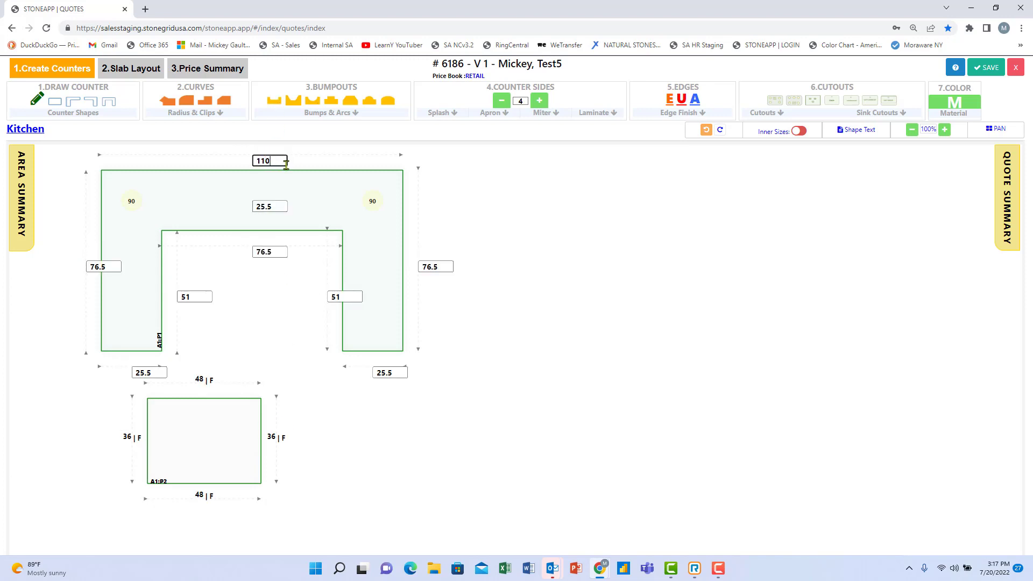
key("Tab")
key("Tab")
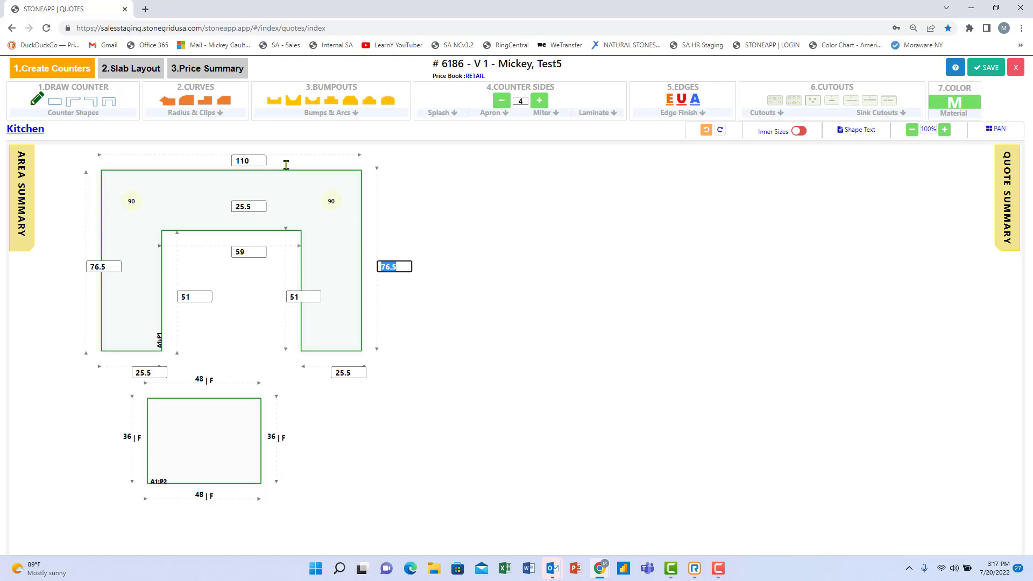
type("67")
key("Tab")
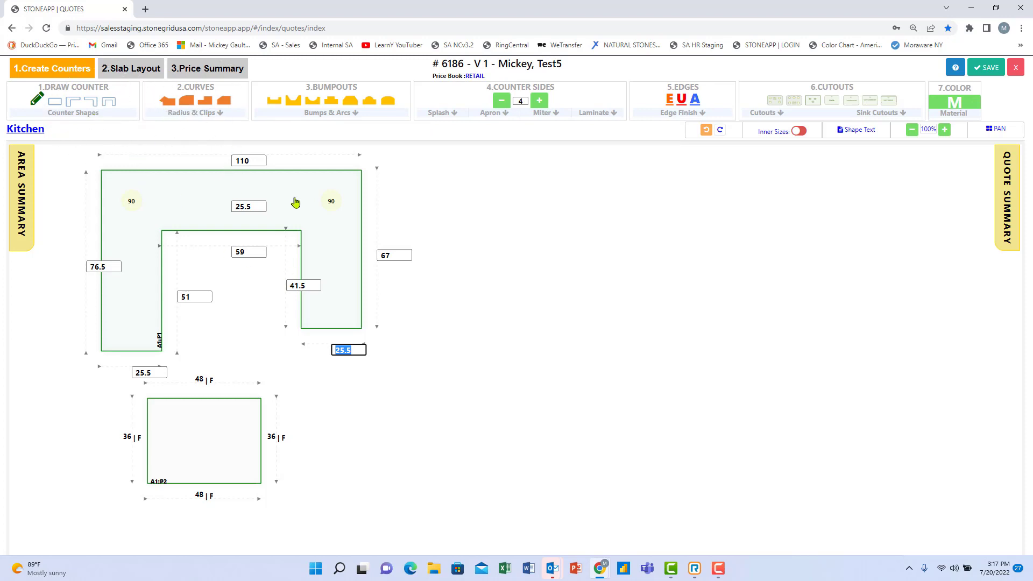
left_click(331, 203)
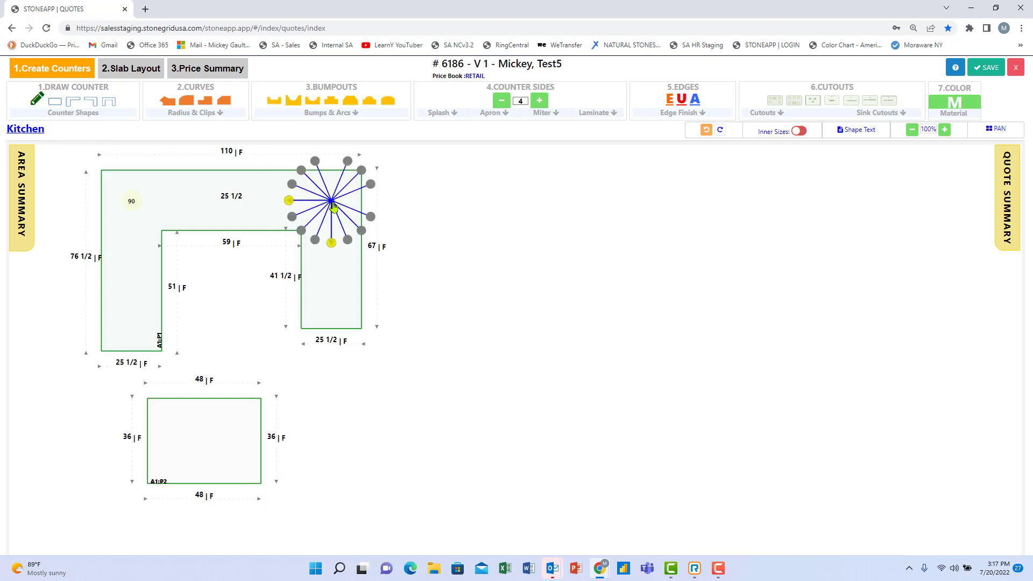
left_click(360, 232)
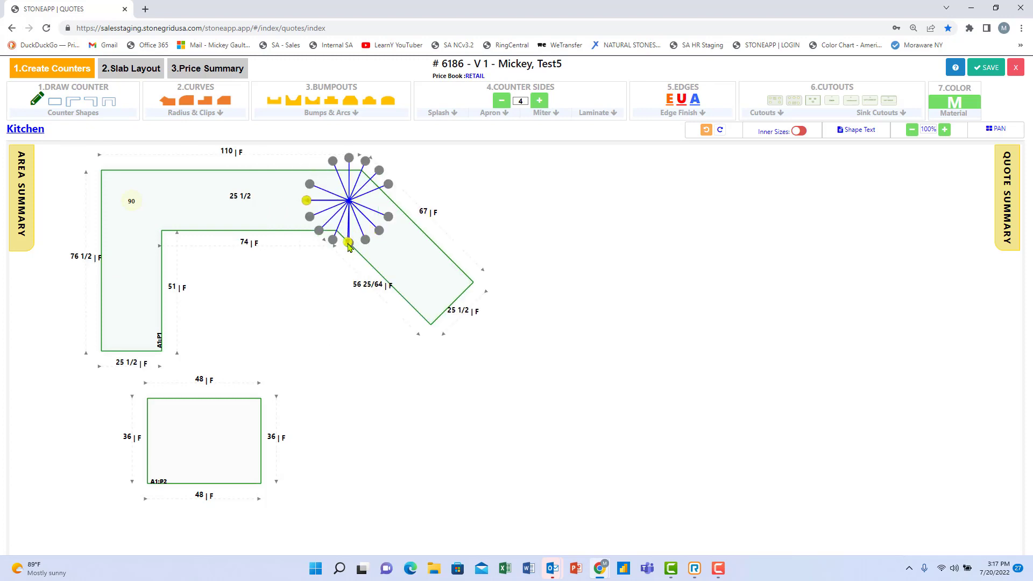
left_click(348, 241)
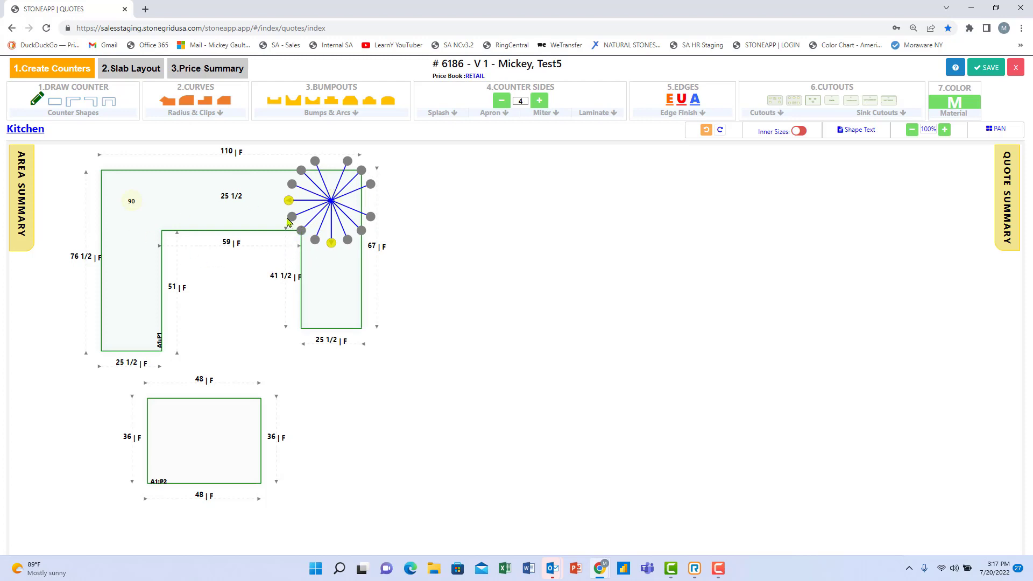
left_click(463, 275)
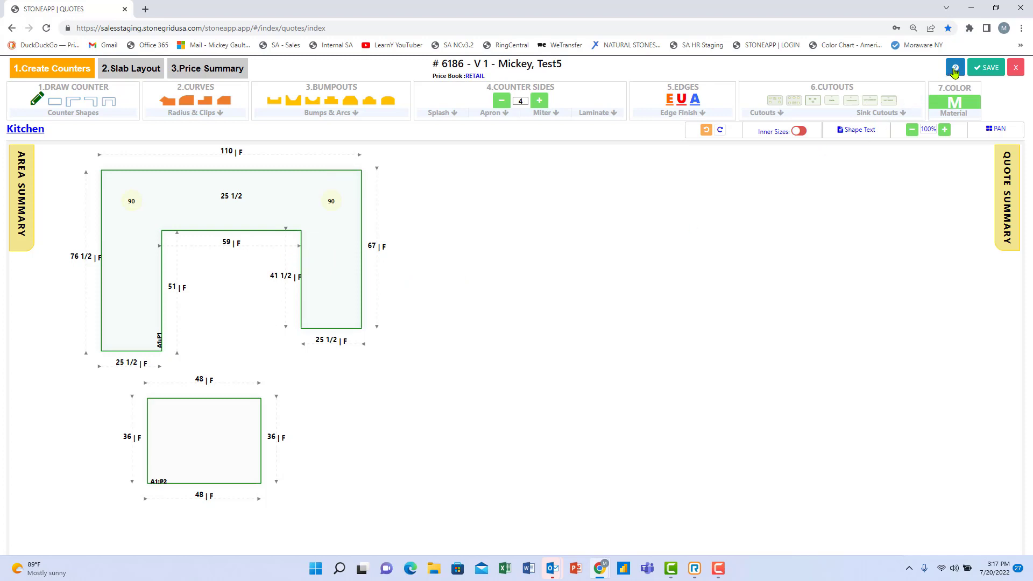
left_click(956, 69)
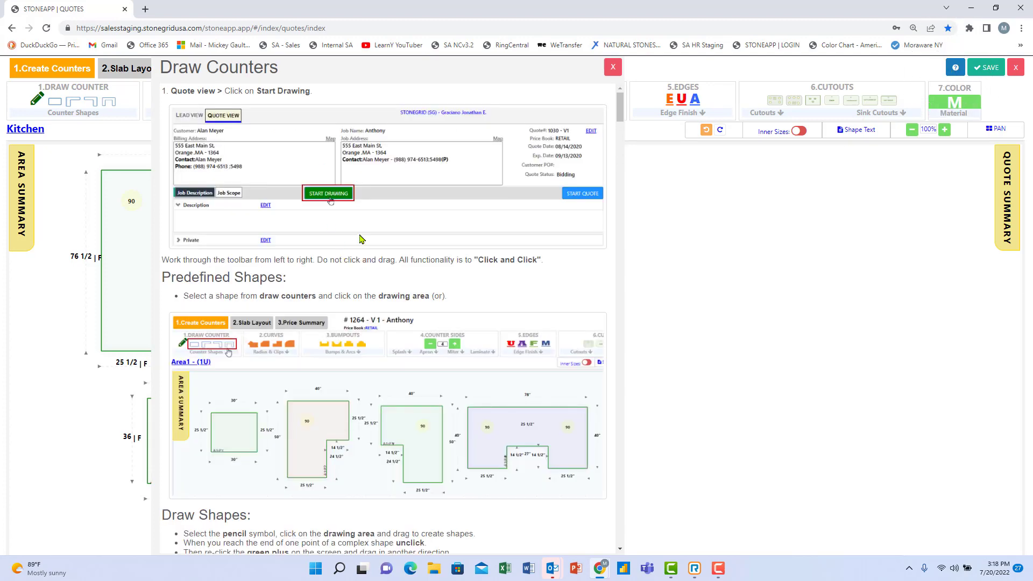
scroll(349, 254, "down", 4)
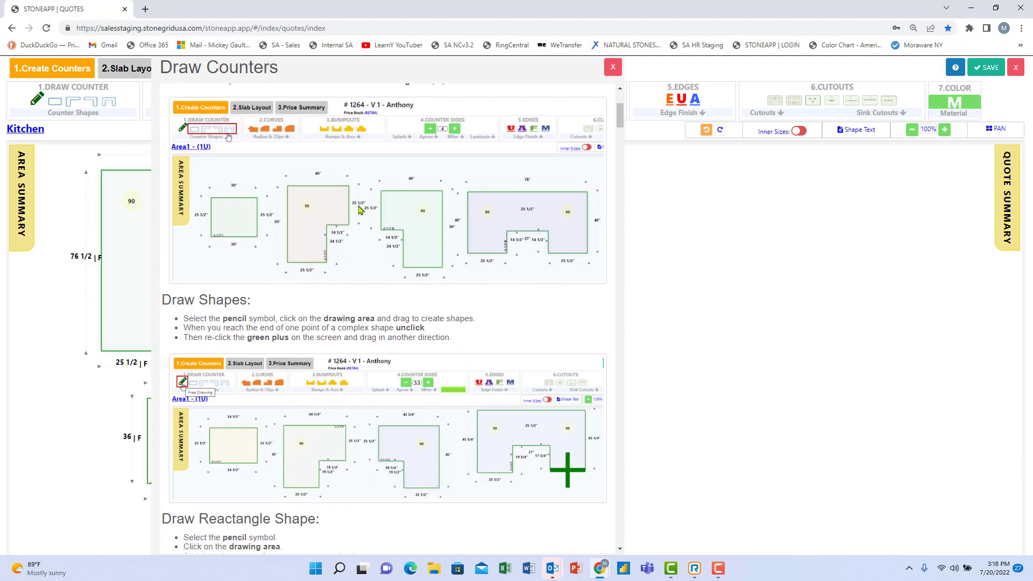
scroll(347, 266, "down", 3)
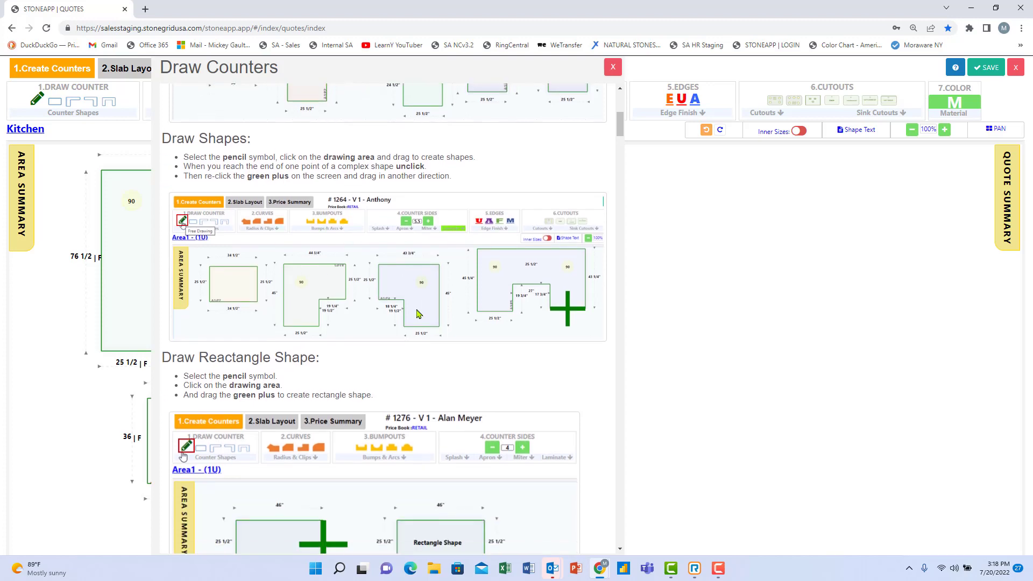
scroll(417, 315, "down", 5)
scroll(403, 318, "down", 6)
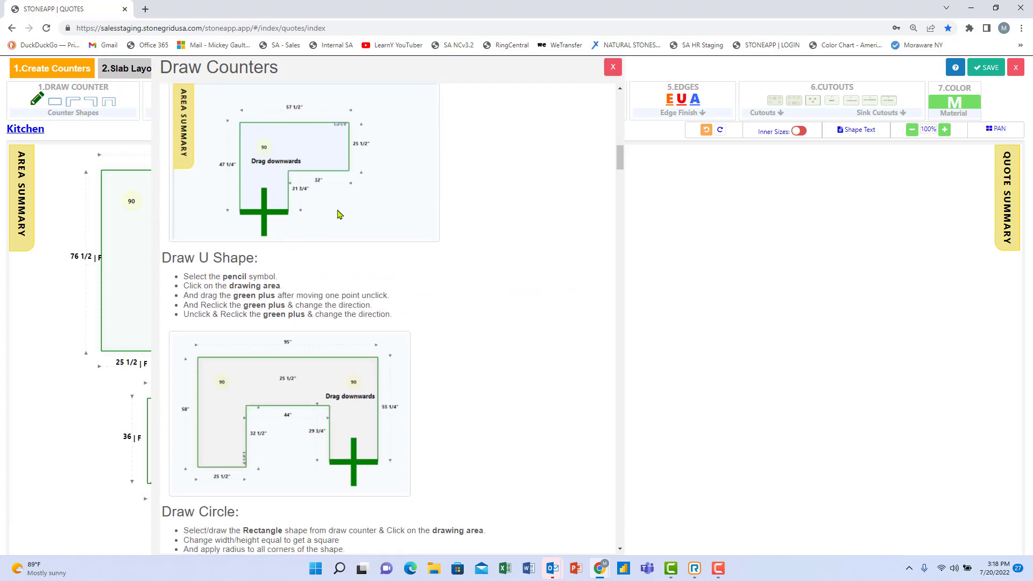
scroll(333, 253, "down", 4)
scroll(326, 335, "down", 3)
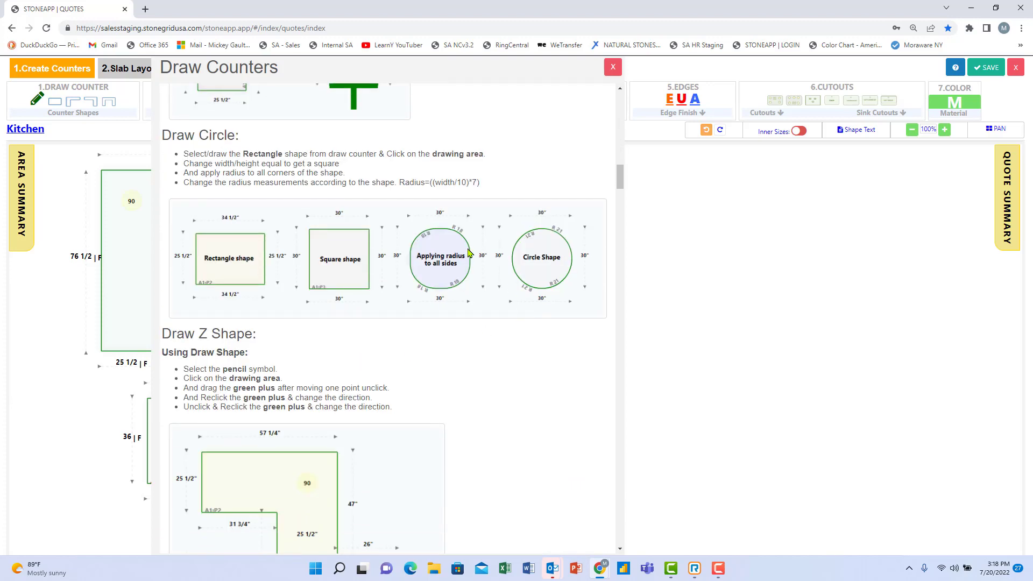
scroll(436, 286, "down", 6)
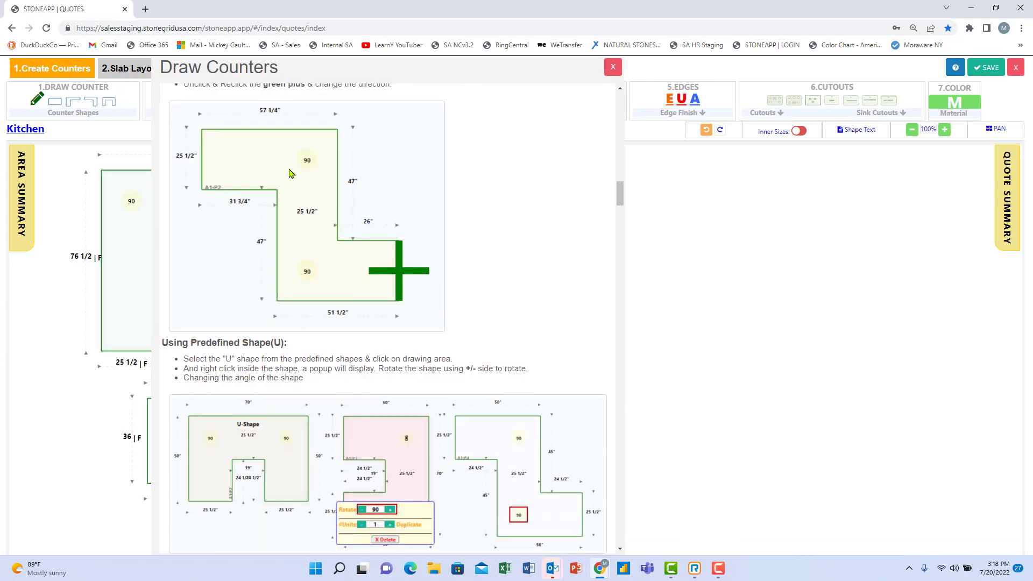
scroll(376, 295, "down", 16)
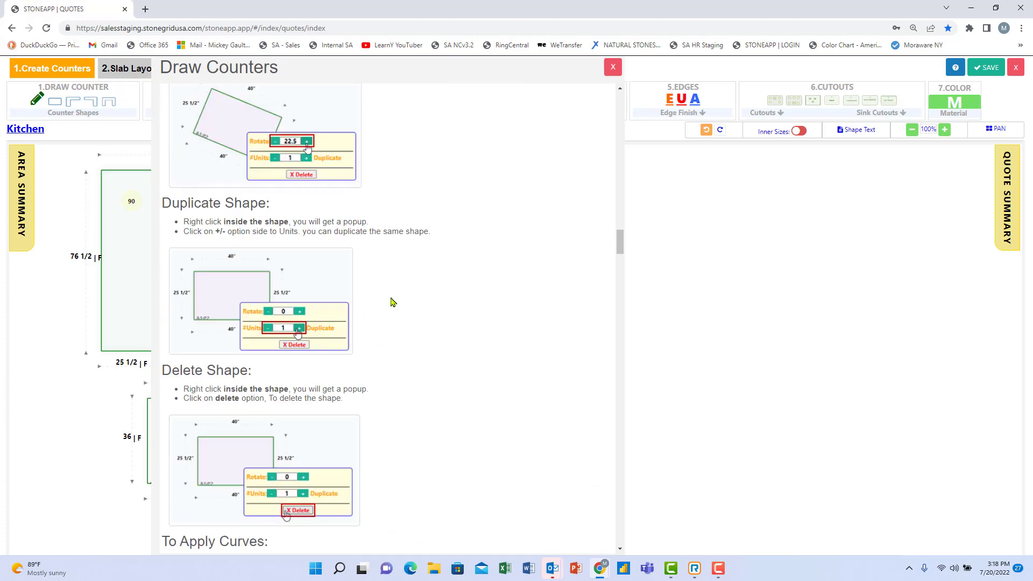
mouse_move(620, 242)
left_mouse_down()
mouse_move(602, 540)
mouse_move(612, 107)
left_mouse_up()
left_click(613, 67)
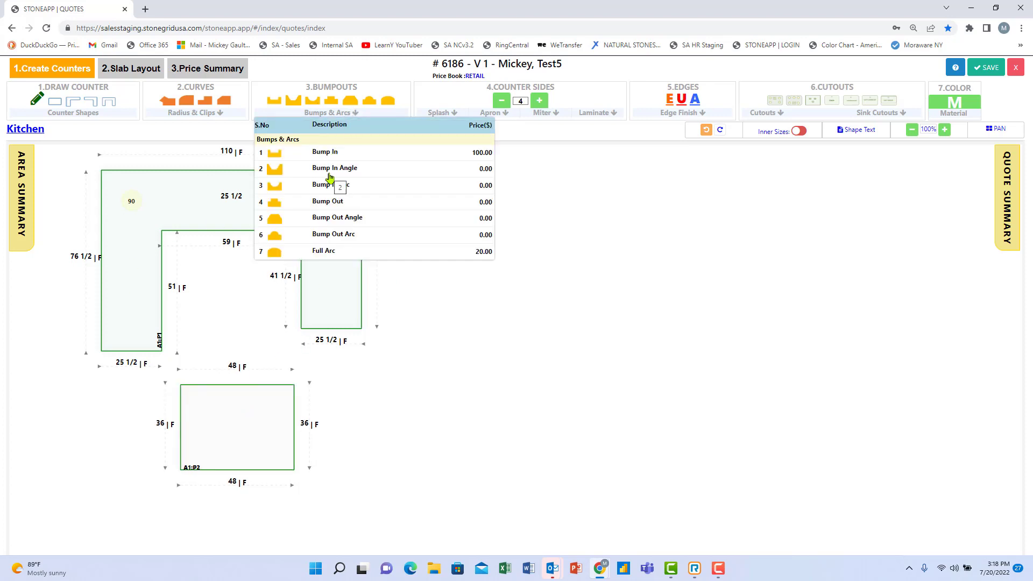
Add an R 12 full arc to the 48 × 36 piece's bottom edge, removing the stray right-leg arc.
left_click(318, 252)
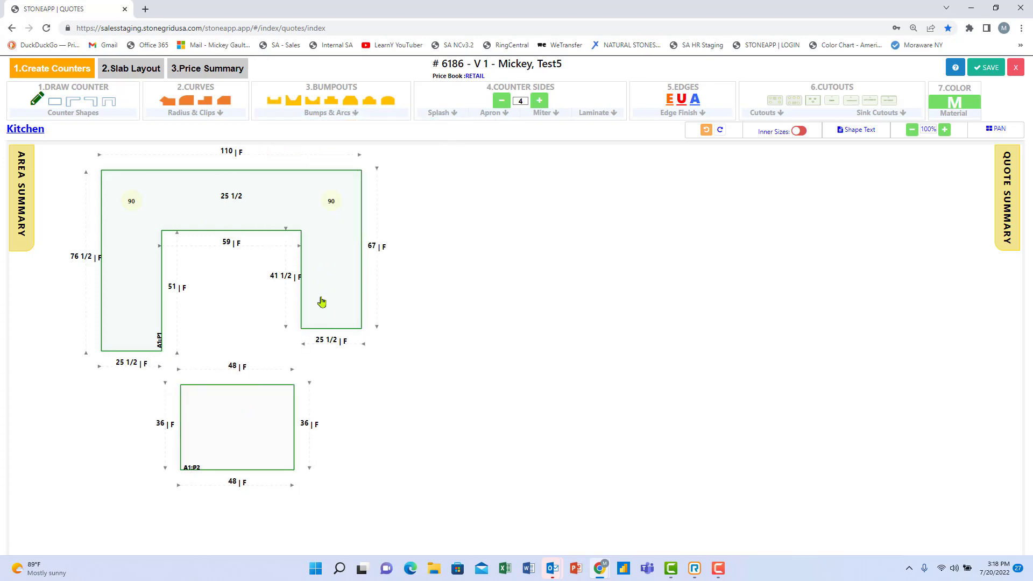
left_click(325, 331)
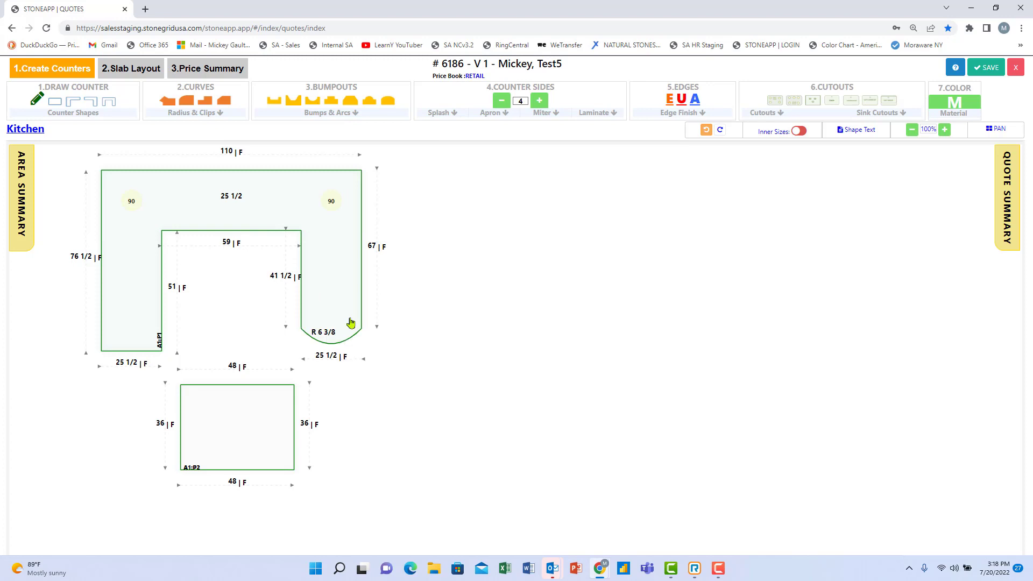
left_click(235, 470)
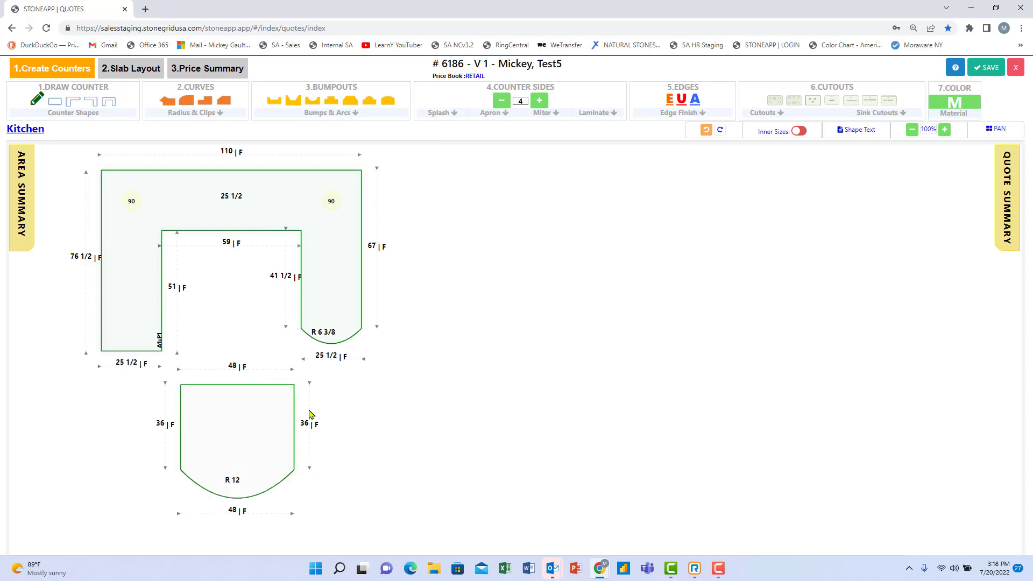
left_click(330, 345)
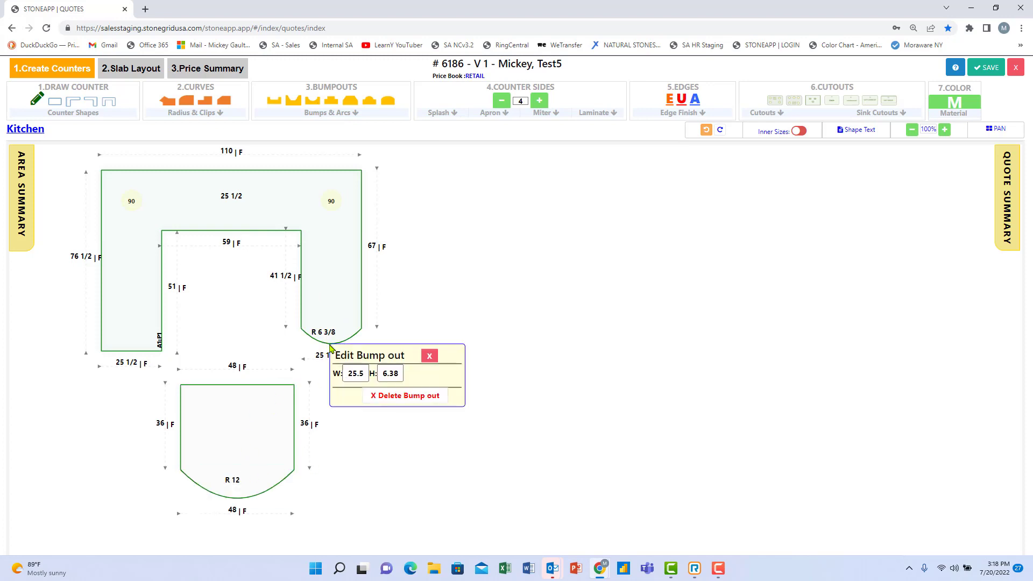
left_click(406, 400)
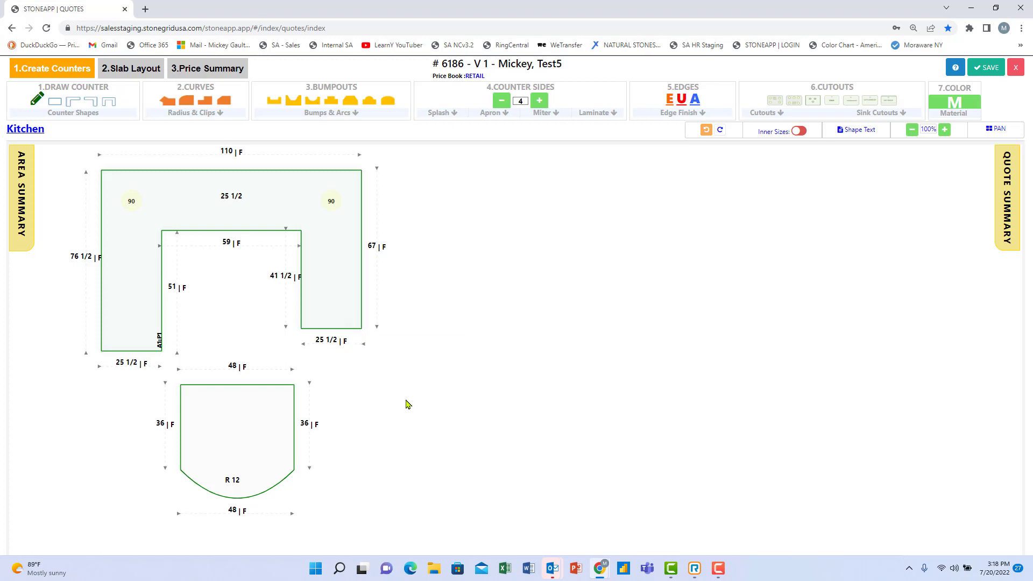
left_click(332, 282)
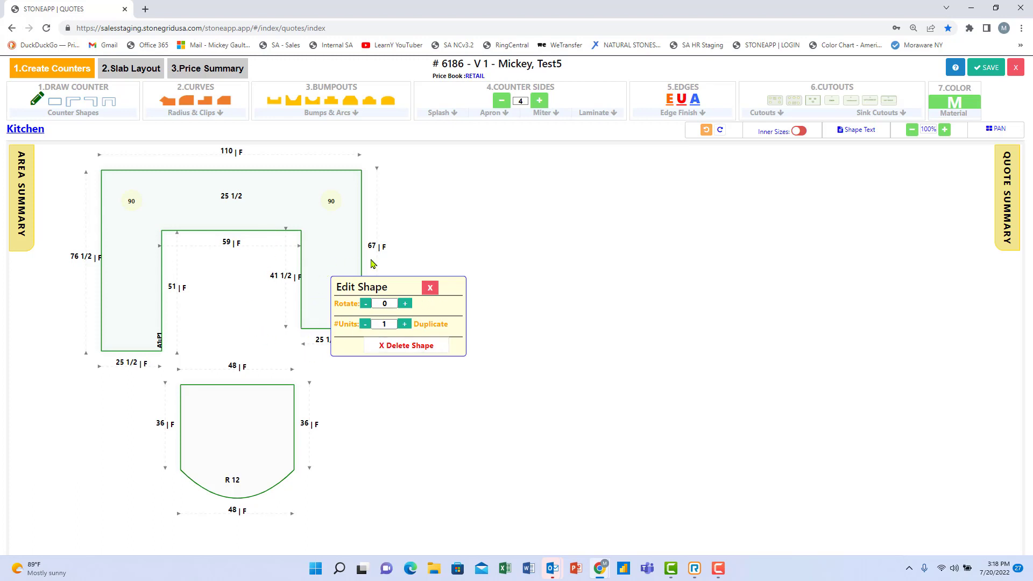
left_click(436, 246)
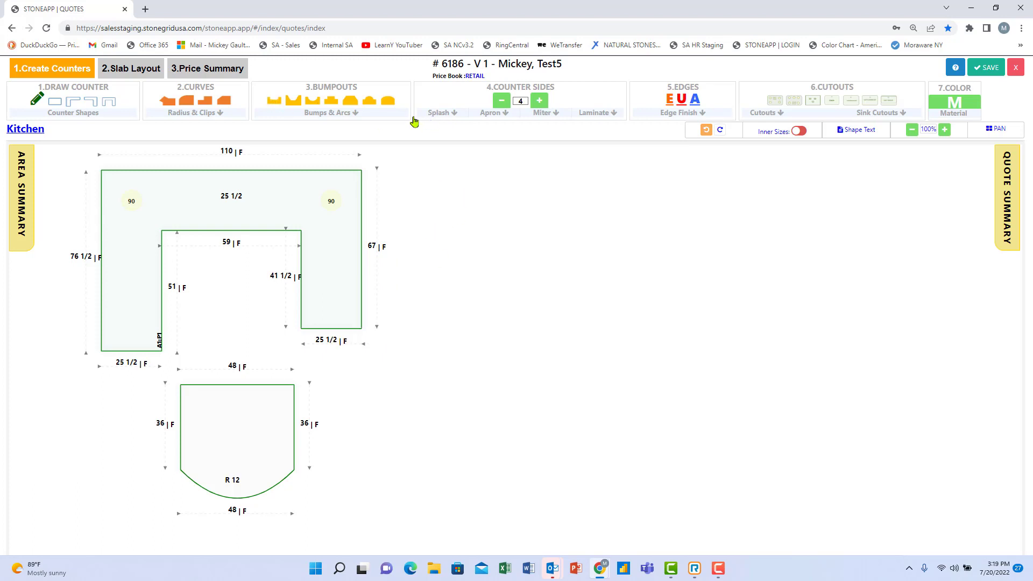
Add 4" back splashes along the U counter's 110 top and 76 1/2 left edges.
left_click(451, 117)
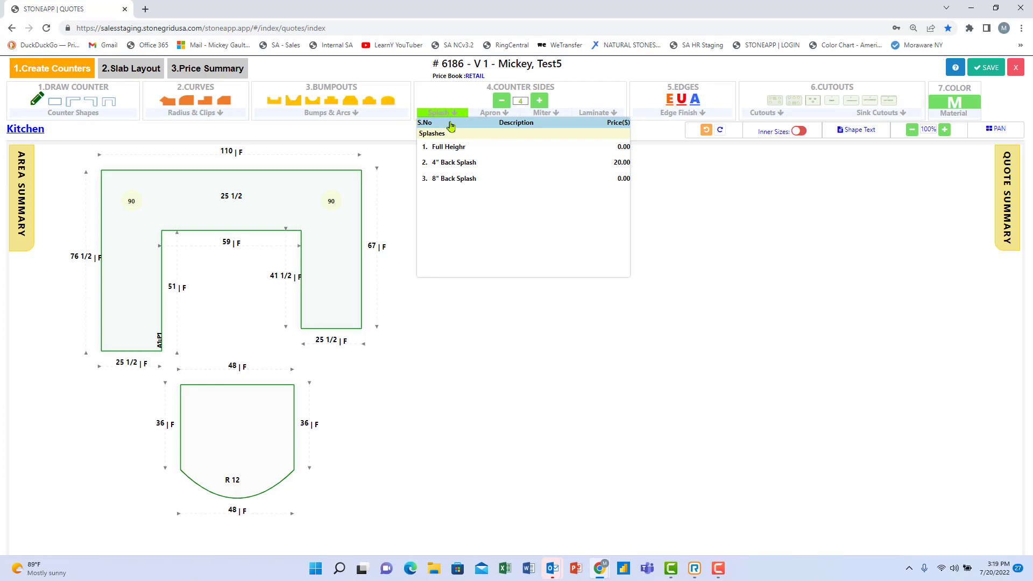
left_click(445, 165)
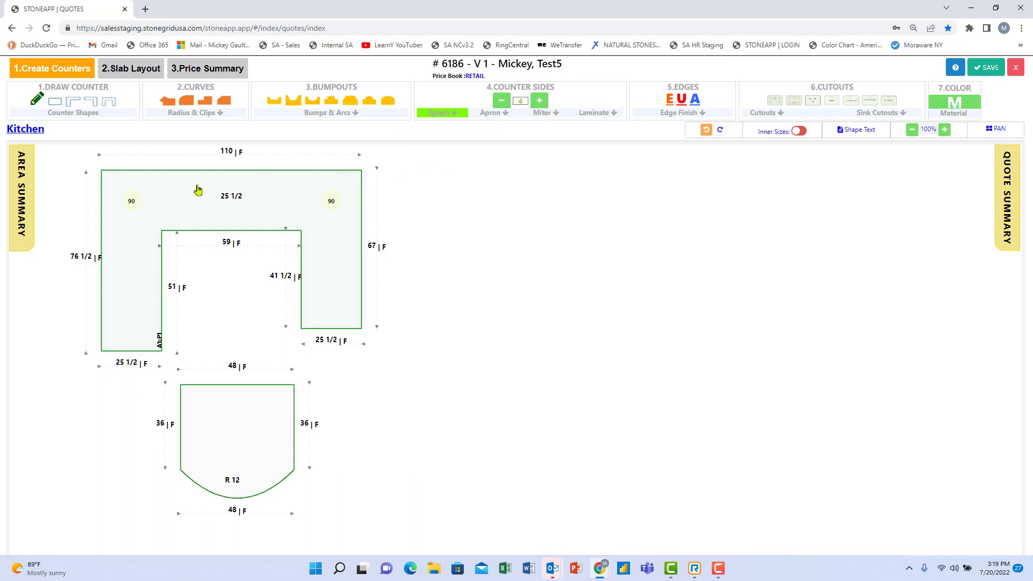
left_click(104, 228)
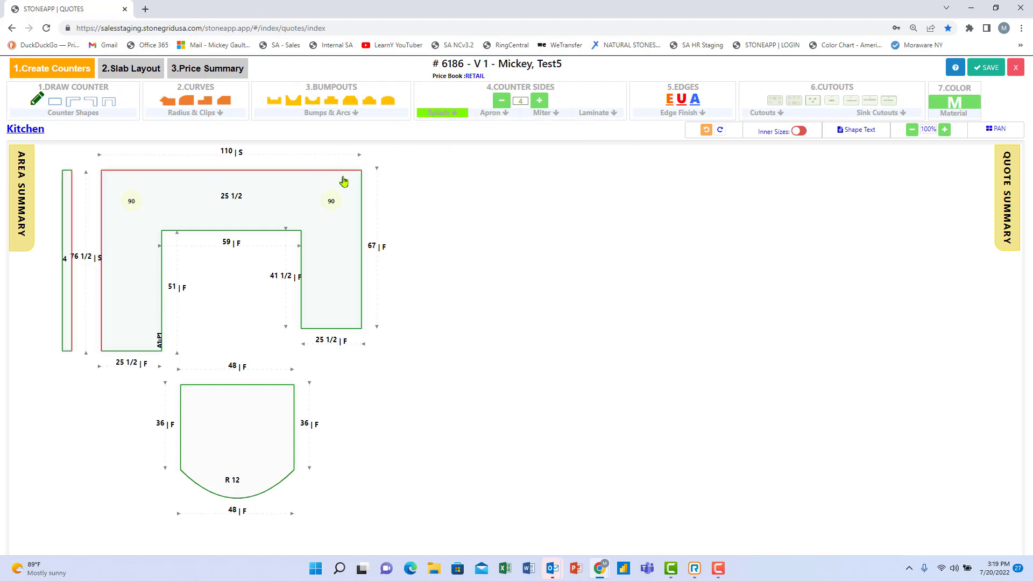
Shift the view down and change the arched piece's width from 48 to 36.
left_click(996, 129)
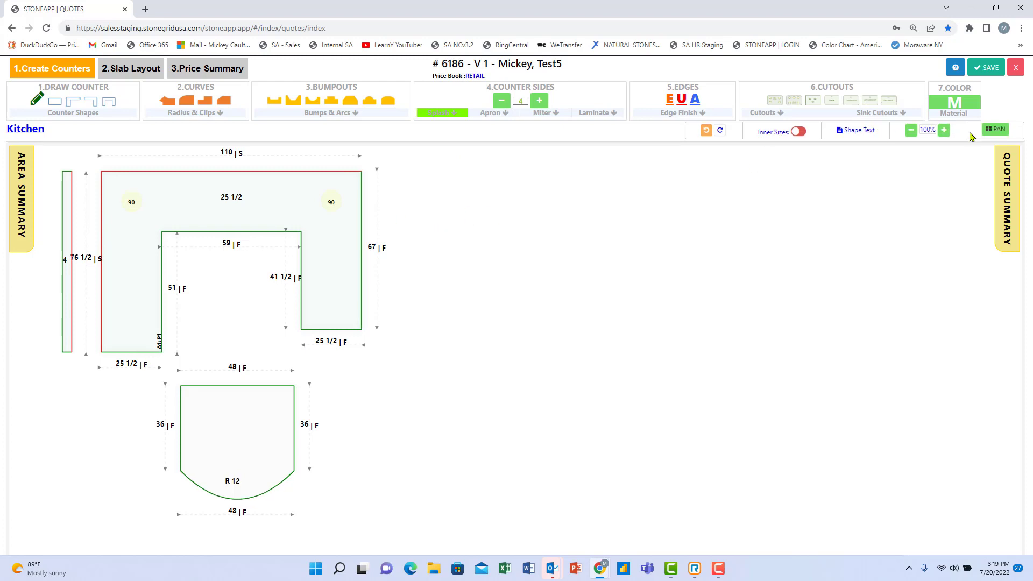
left_click_drag(349, 230, 349, 253)
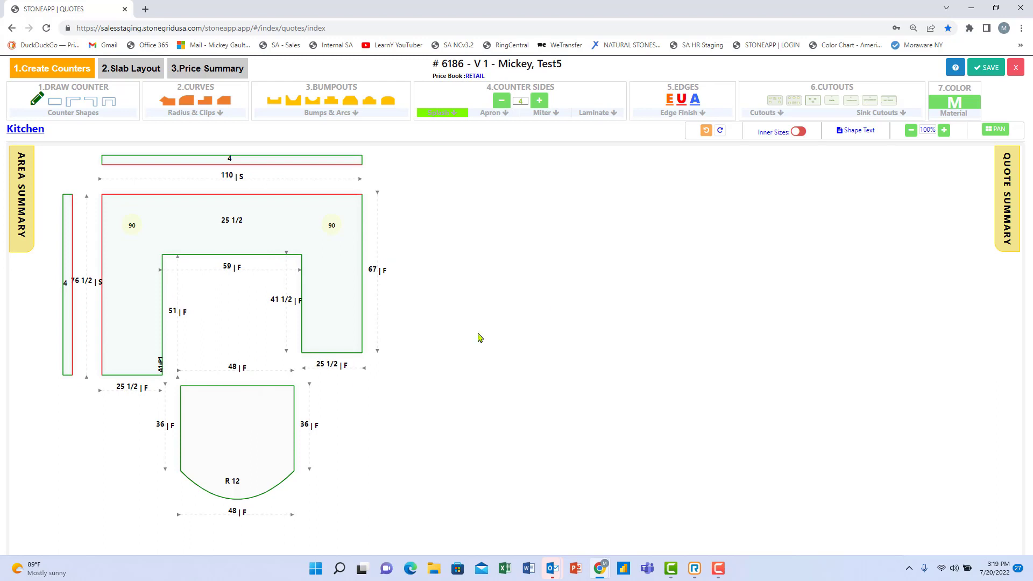
left_click(236, 367)
type("36")
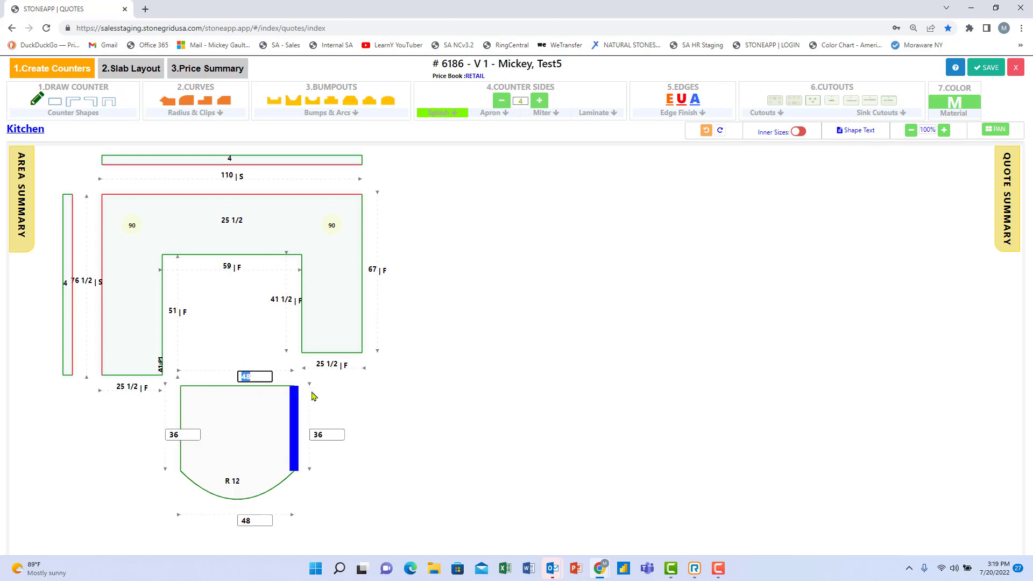
key("Return")
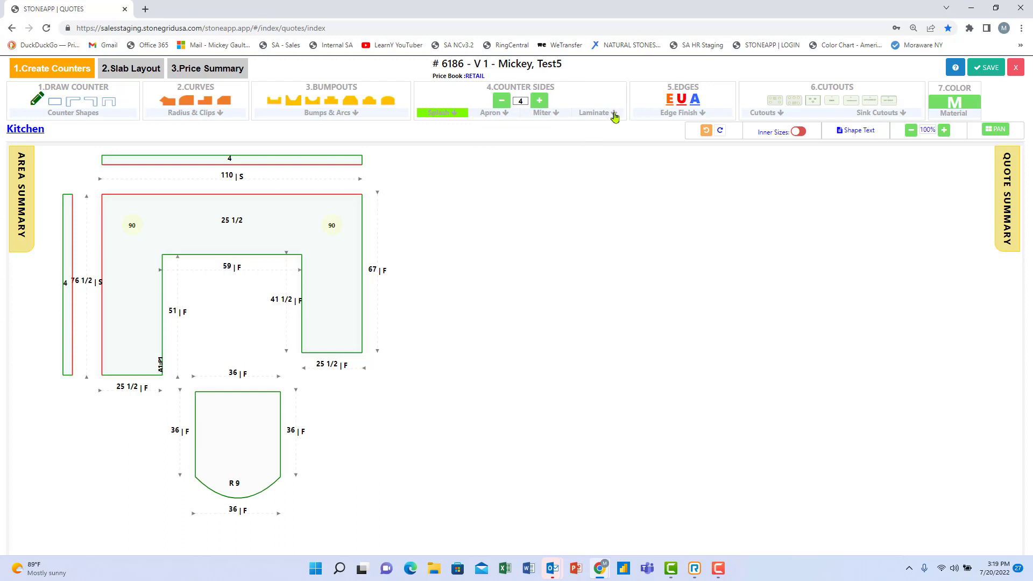
Add a 35-inch apron at the right leg's end, then delete it again.
left_click(506, 115)
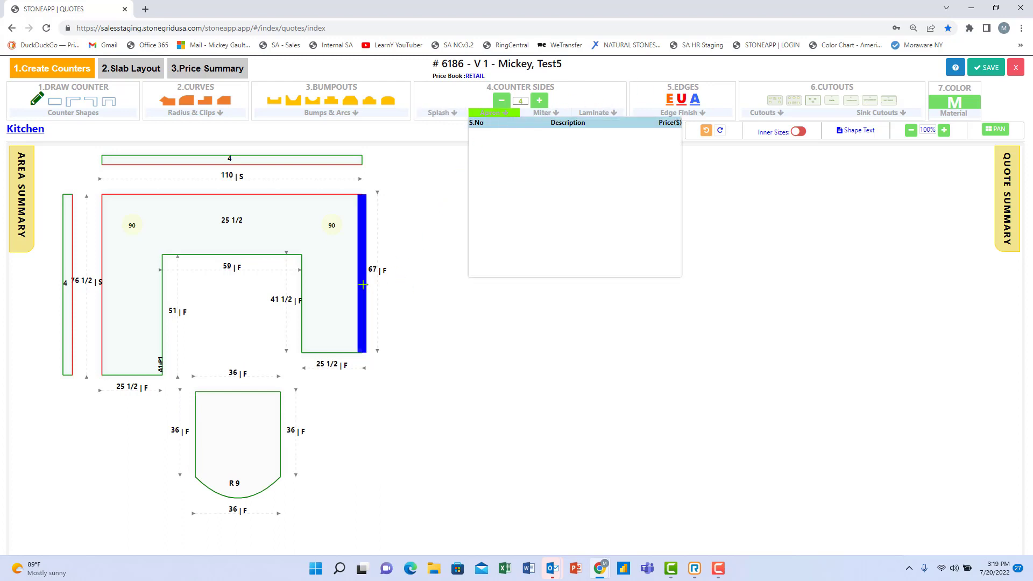
left_click(340, 352)
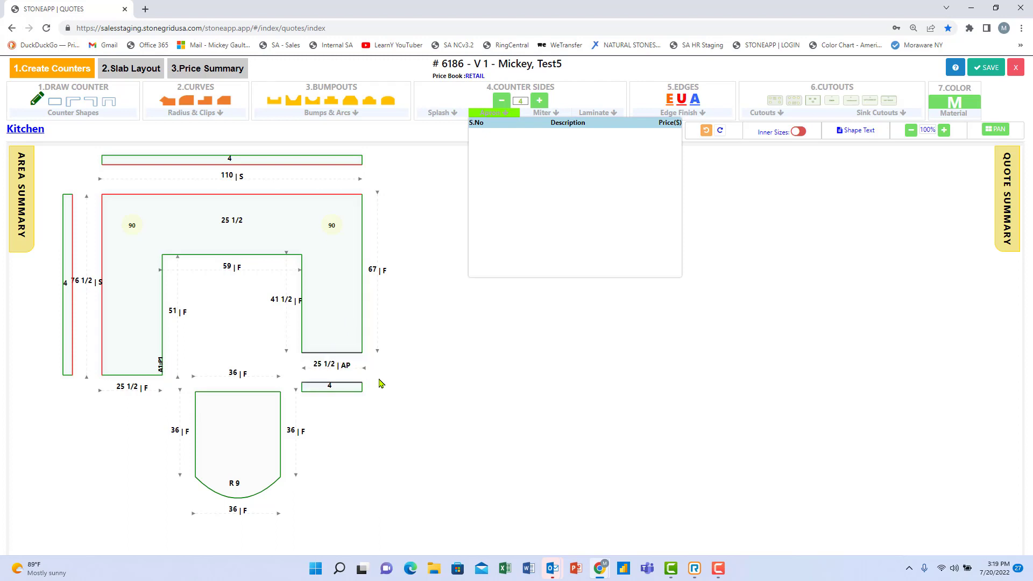
left_click(341, 388)
left_click(390, 414)
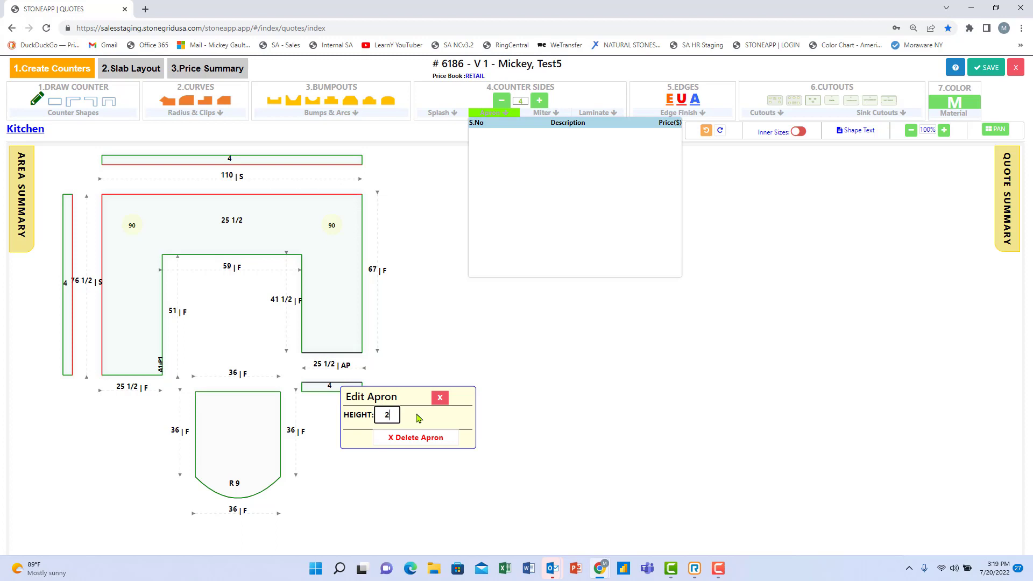
type("35")
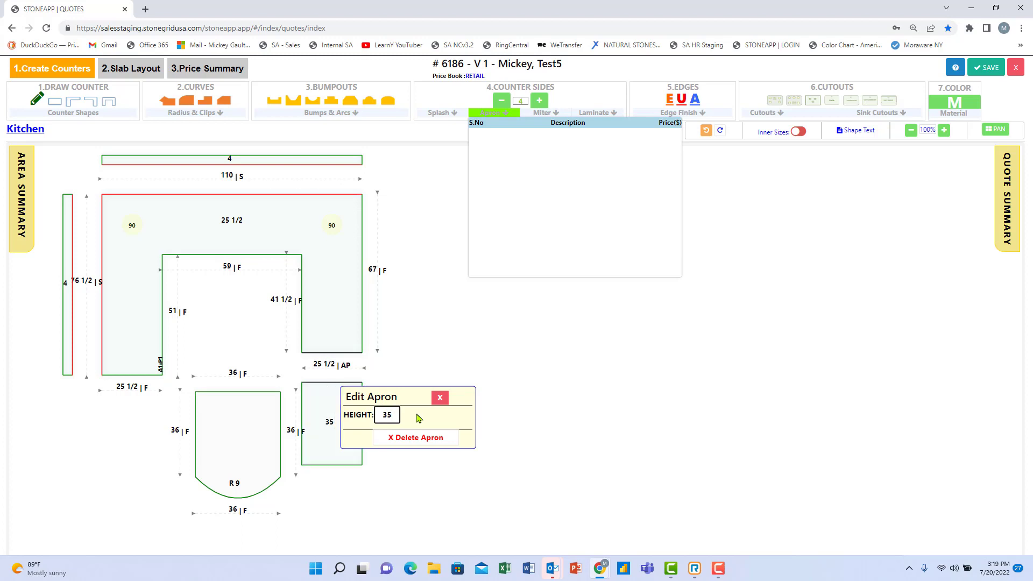
left_click(525, 413)
left_click(347, 411)
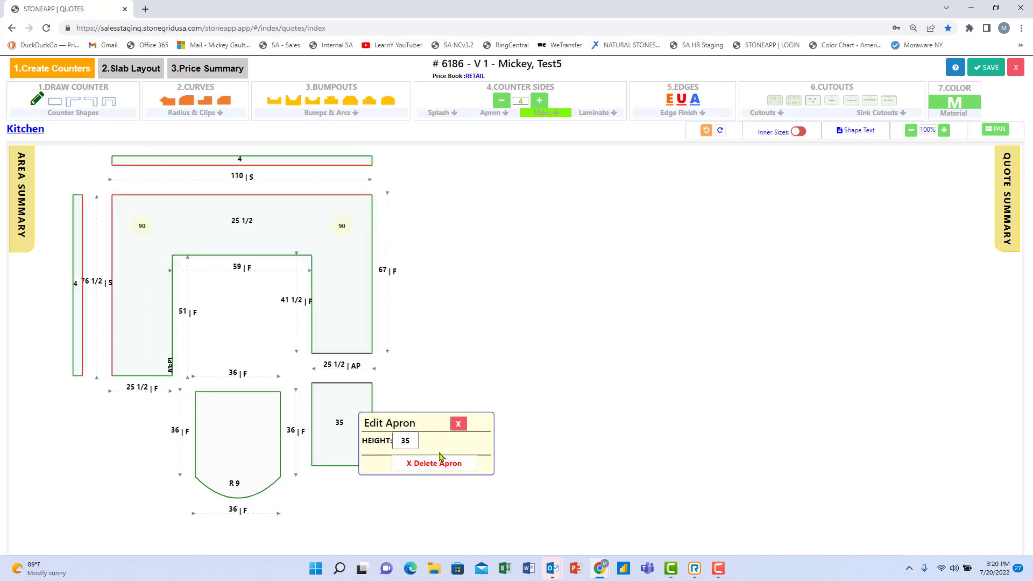
left_click(444, 469)
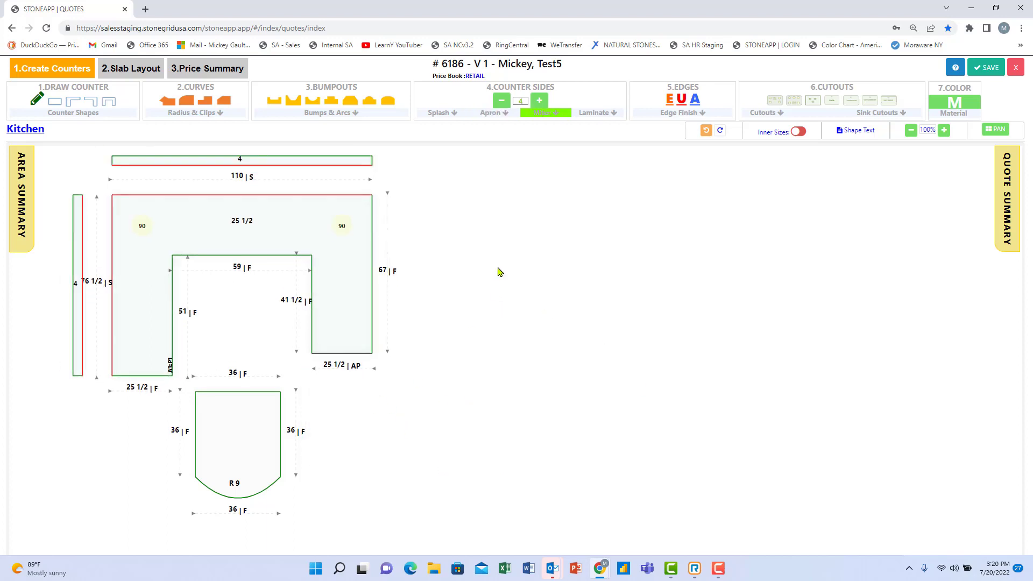
Replace the U counter's A1:P1 label with 'Kitchen Perimeter' and move it above the inner edge.
left_click(705, 131)
left_click(719, 131)
left_click(800, 134)
left_click(130, 293)
double_click(128, 293)
left_click(193, 197)
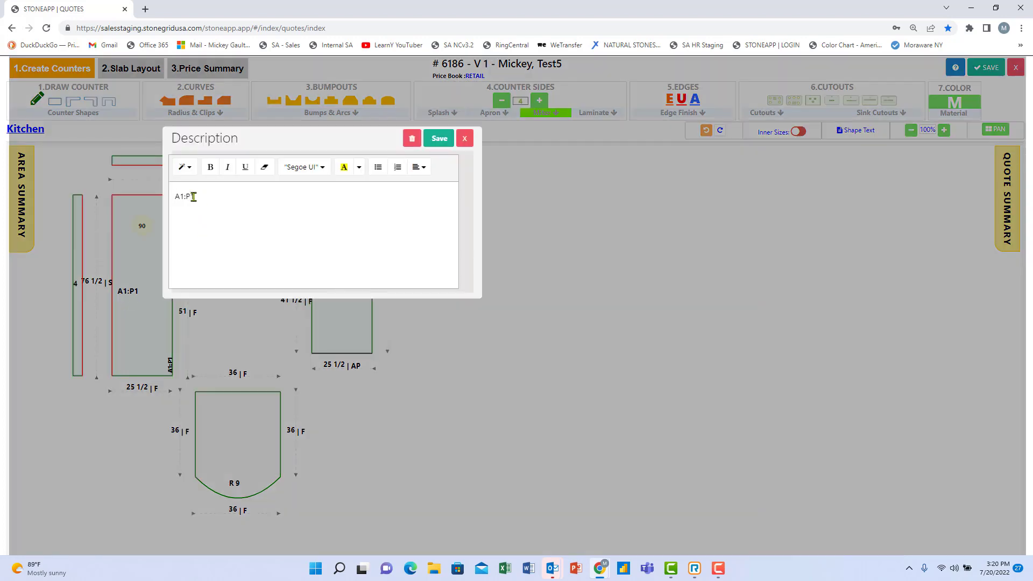
left_click_drag(194, 197, 124, 197)
type("Kitchen Perimeter")
left_click(440, 138)
left_click_drag(147, 276, 201, 253)
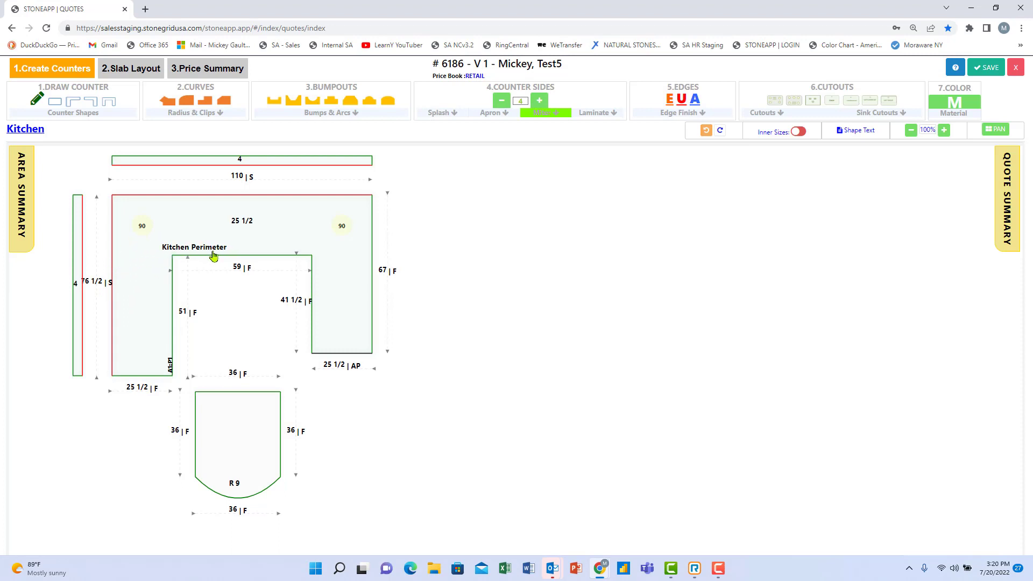
Apply Ogee to the U counter's six open edges and the arched piece's top and sides, then check Quote Summary.
left_click(696, 116)
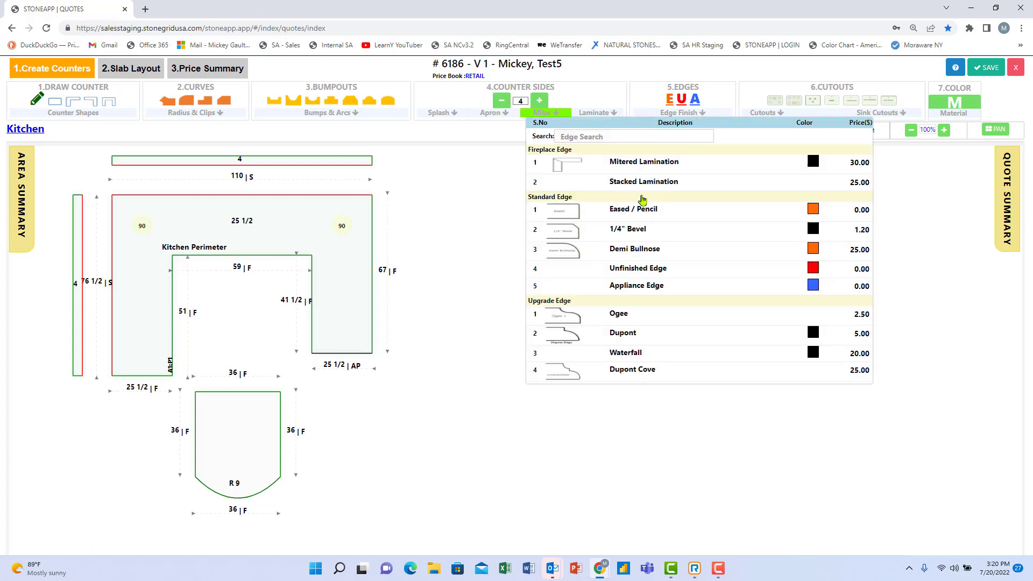
left_click(619, 321)
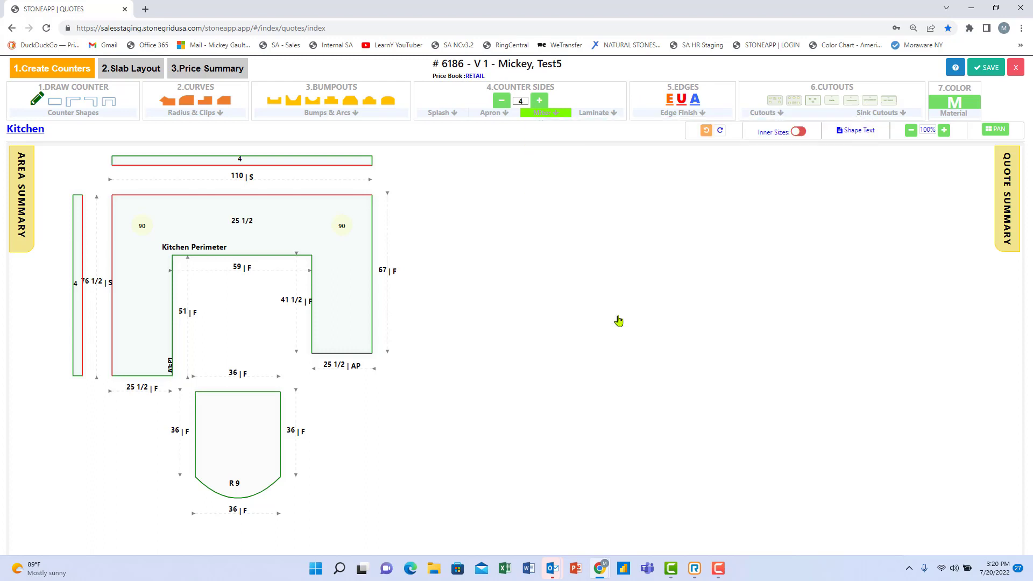
left_click(372, 283)
left_click(353, 355)
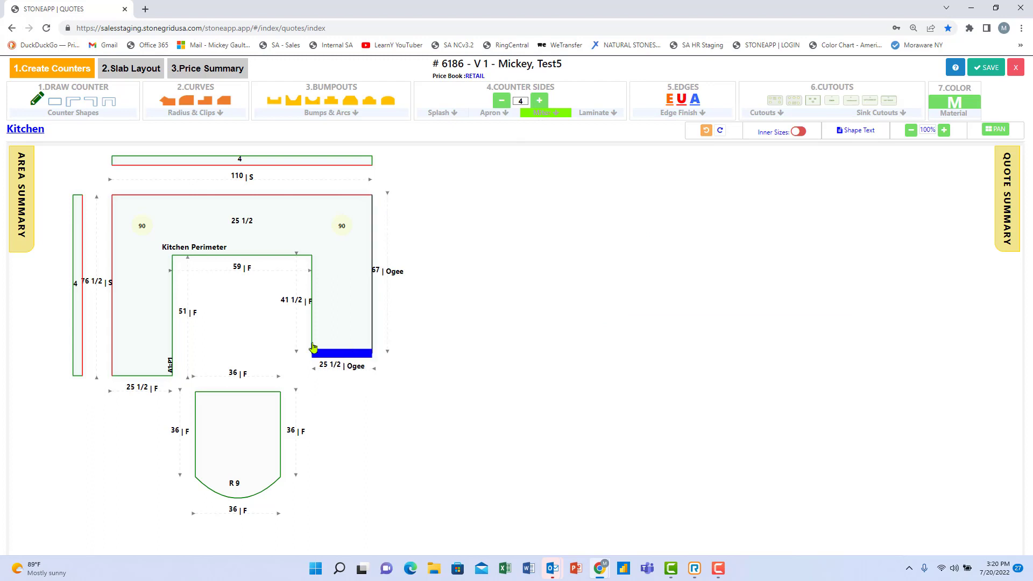
left_click(312, 321)
left_click(246, 256)
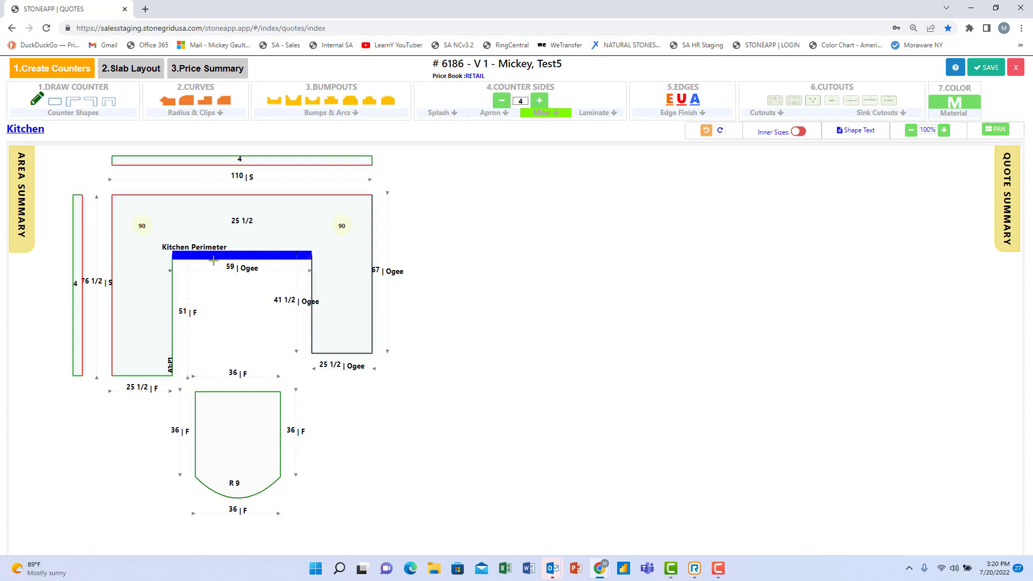
left_click(172, 323)
left_click(155, 373)
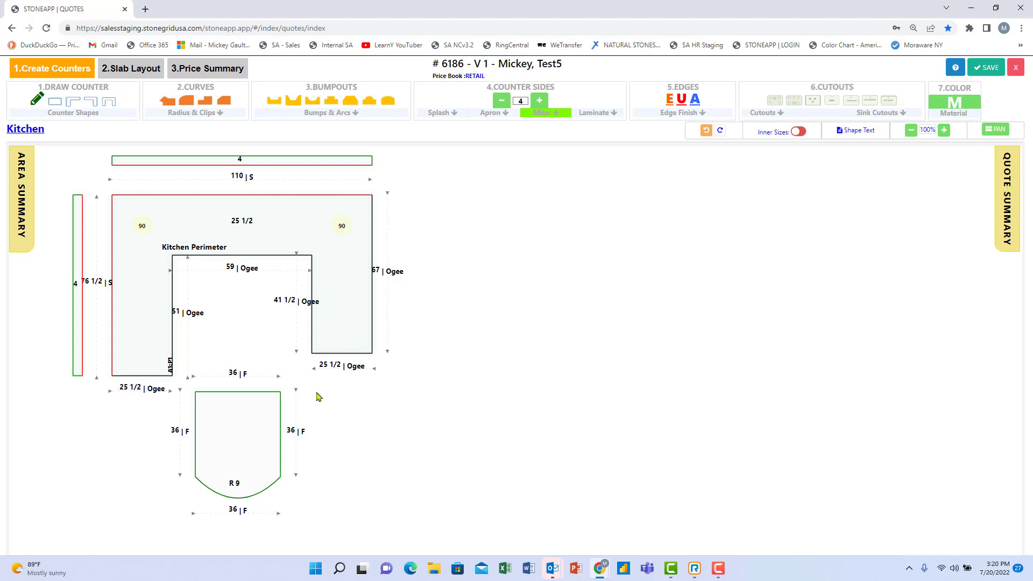
left_click(252, 392)
left_click(194, 416)
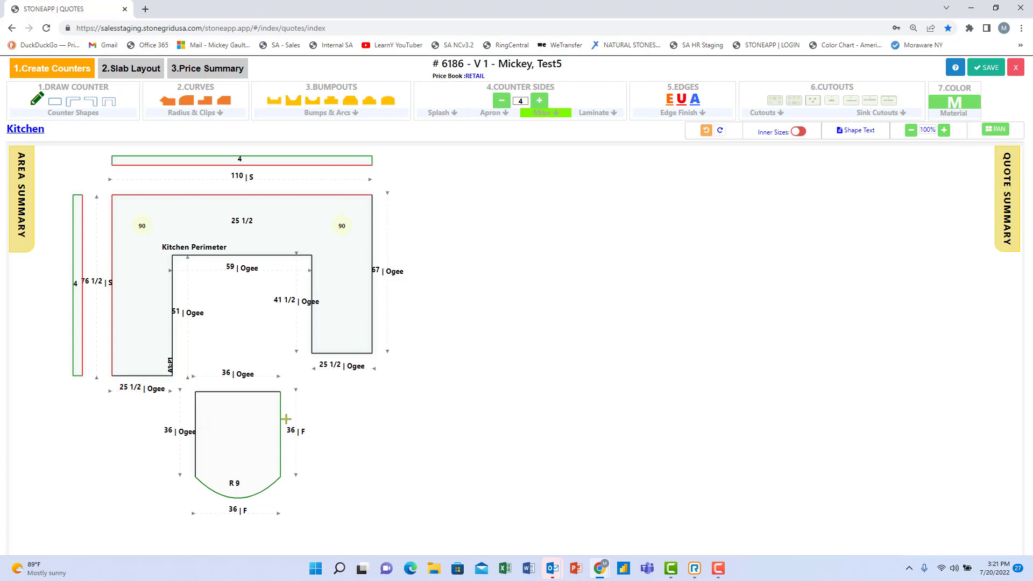
left_click(281, 419)
left_click(1004, 183)
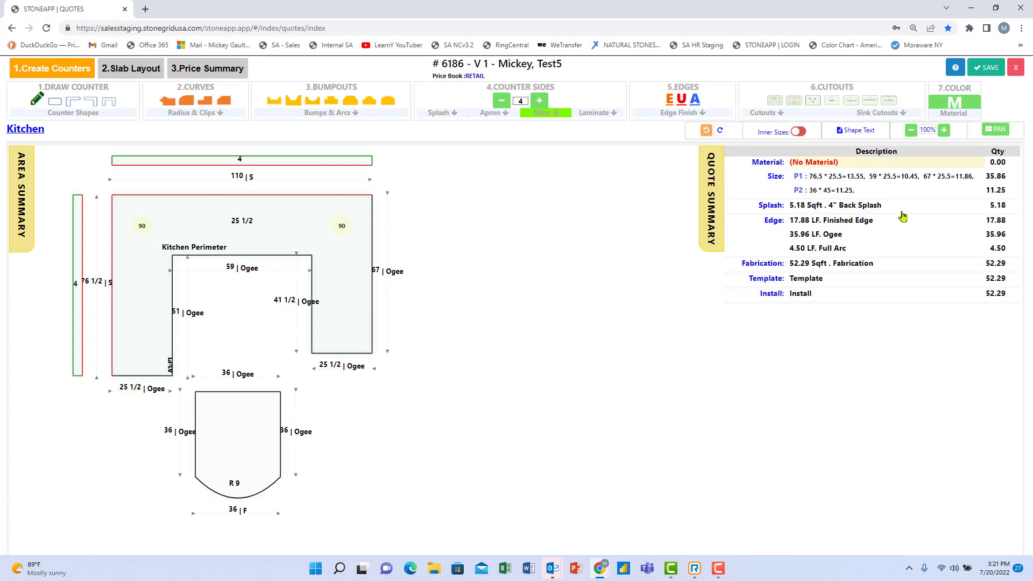
Close the summary and place a Kitchen Undermount Sink cutout near the top of the counter.
left_click(715, 192)
left_click(774, 113)
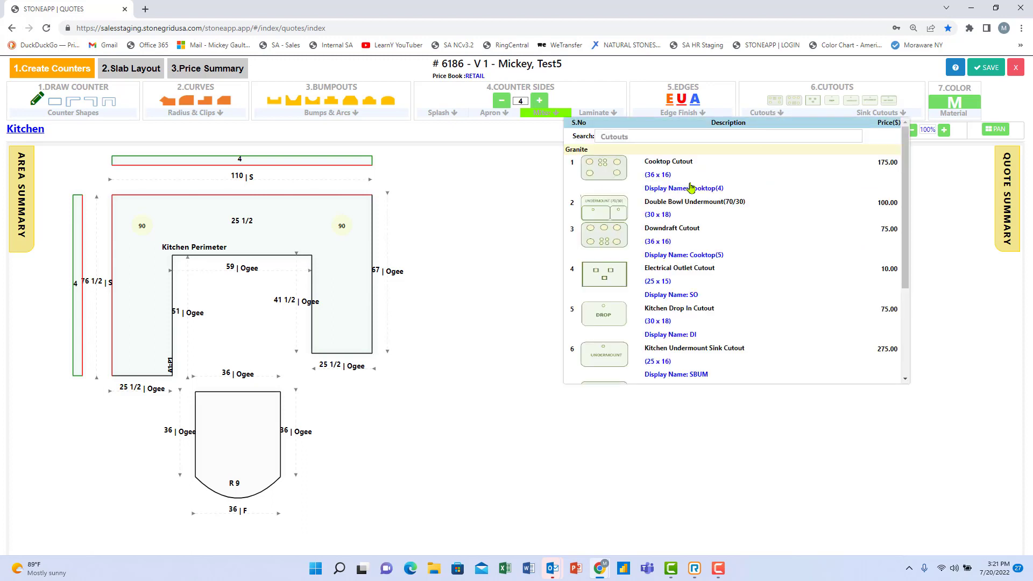
left_click(614, 355)
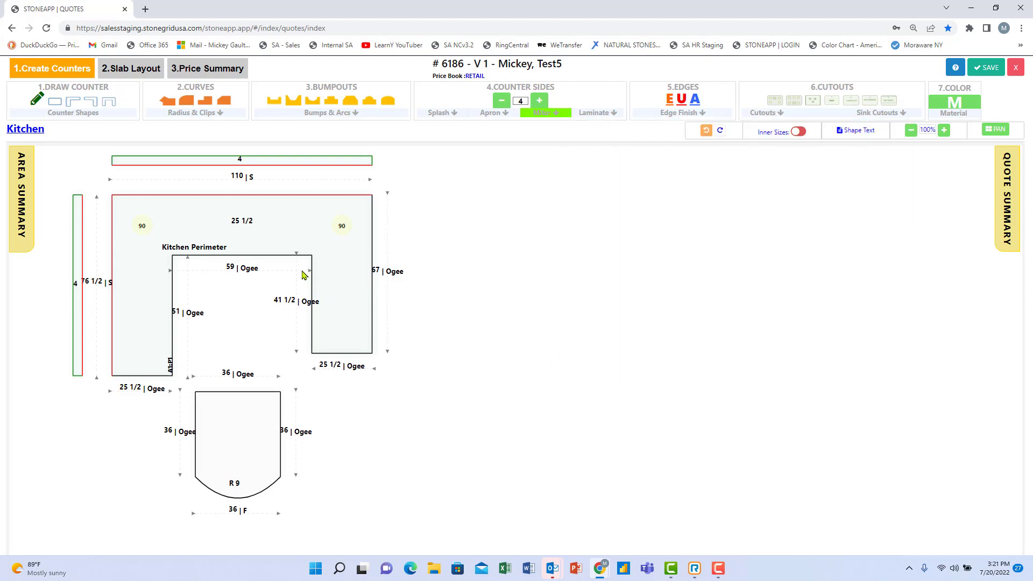
left_click_drag(247, 236, 251, 233)
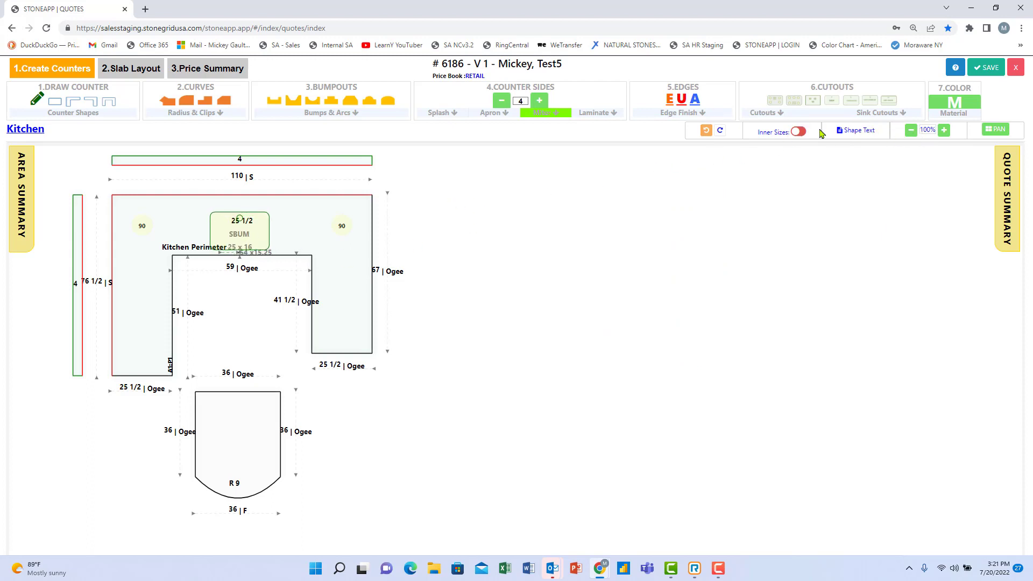
Add a 30 x 16 cooktop cutout to the lower arched piece and nudge it into position.
left_click(780, 114)
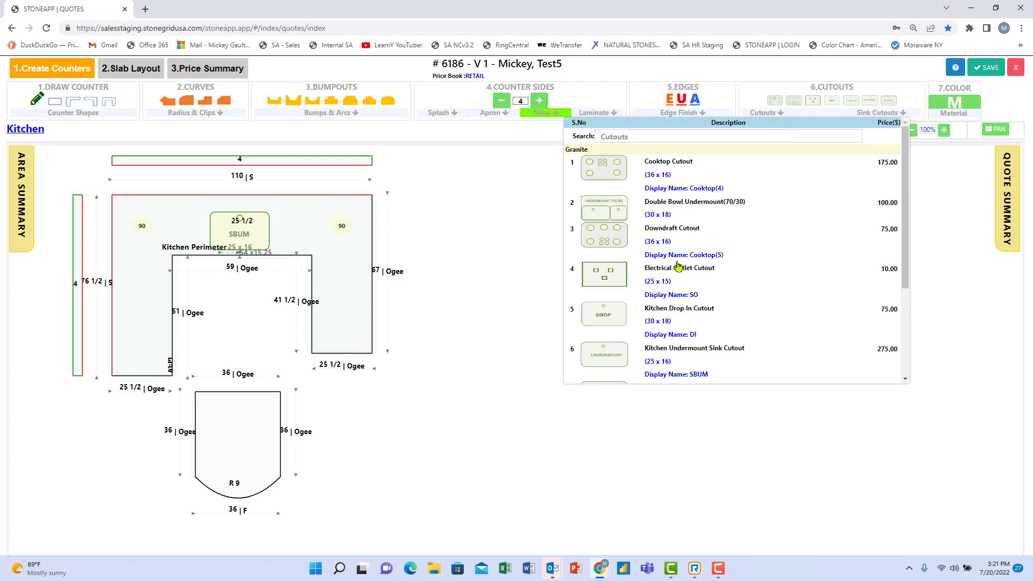
left_click(604, 172)
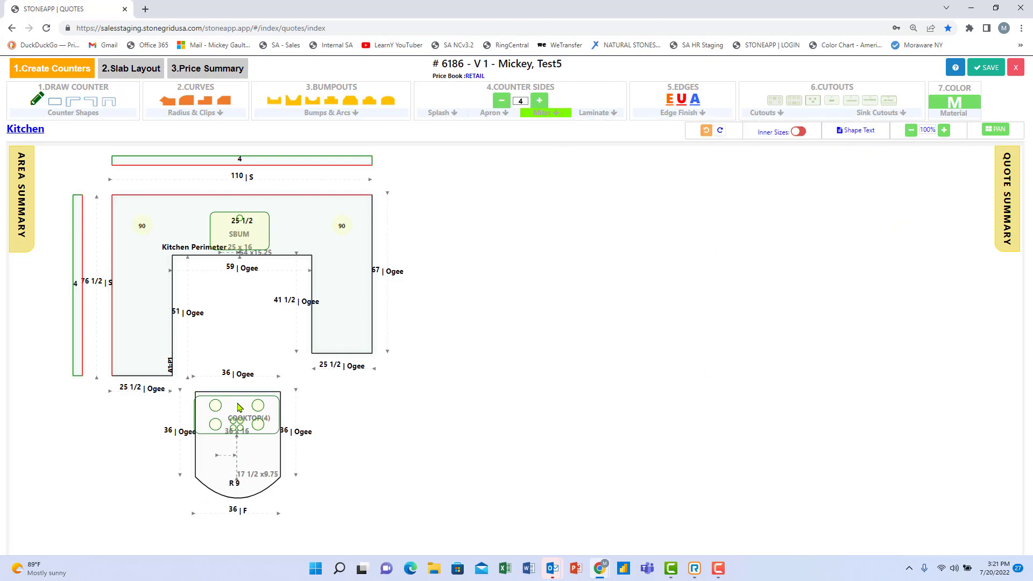
left_click(237, 403)
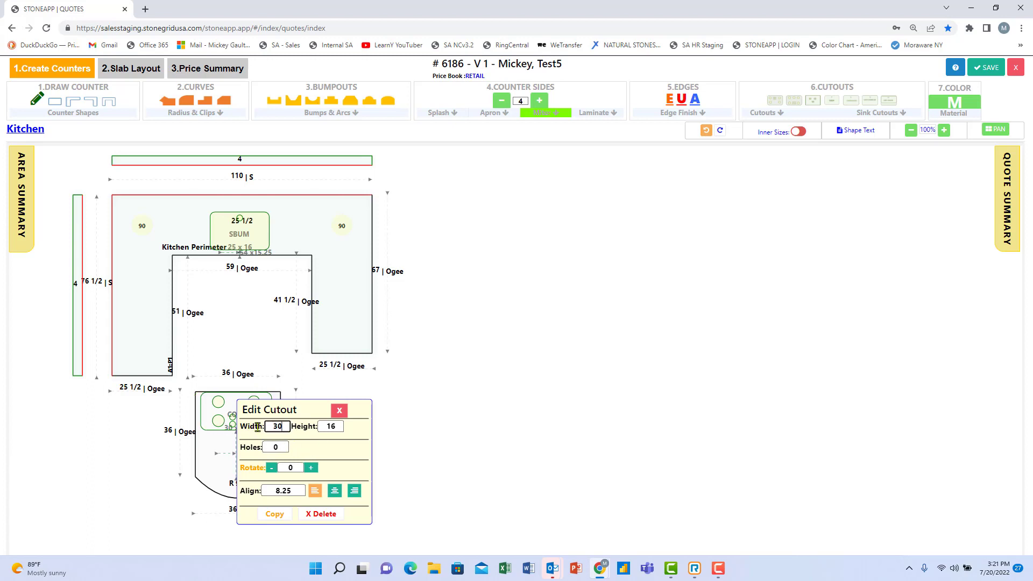
left_click(404, 434)
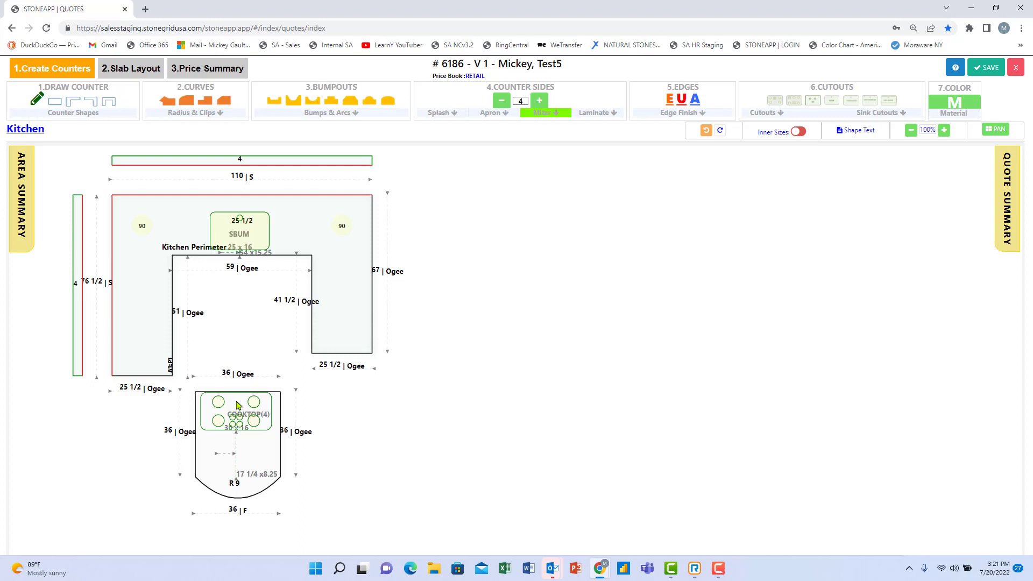
left_click_drag(237, 405, 240, 408)
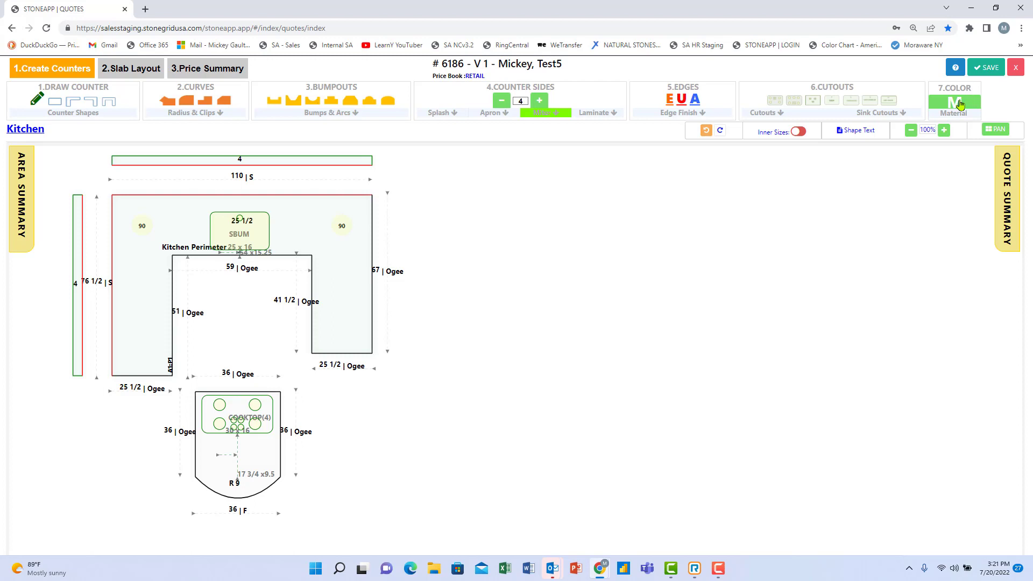
key("ctrl")
key("ctrl")
key("ctrl")
key("ctrl")
Switch the quote to the Master Bath area.
left_click(25, 193)
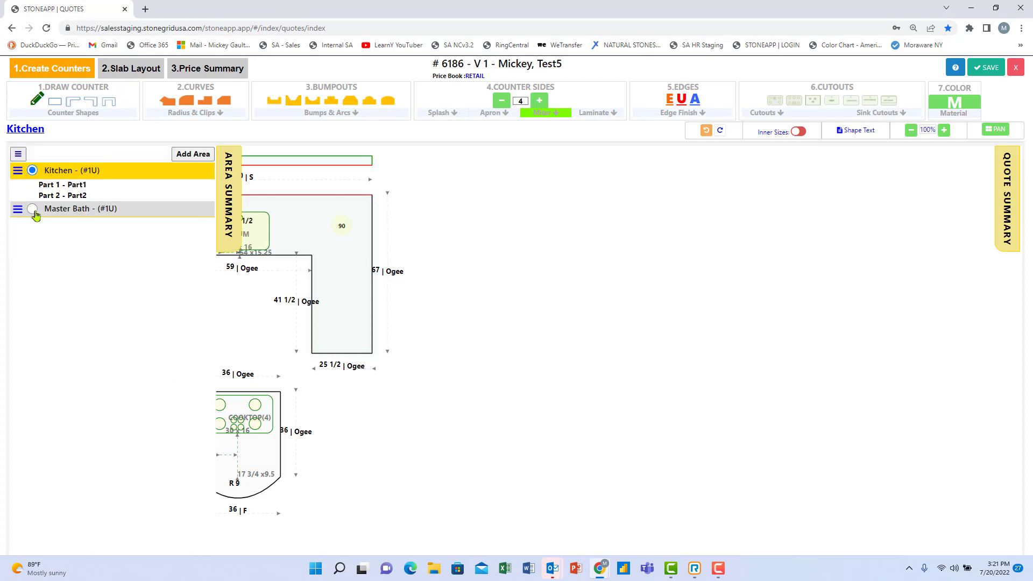
left_click(32, 208)
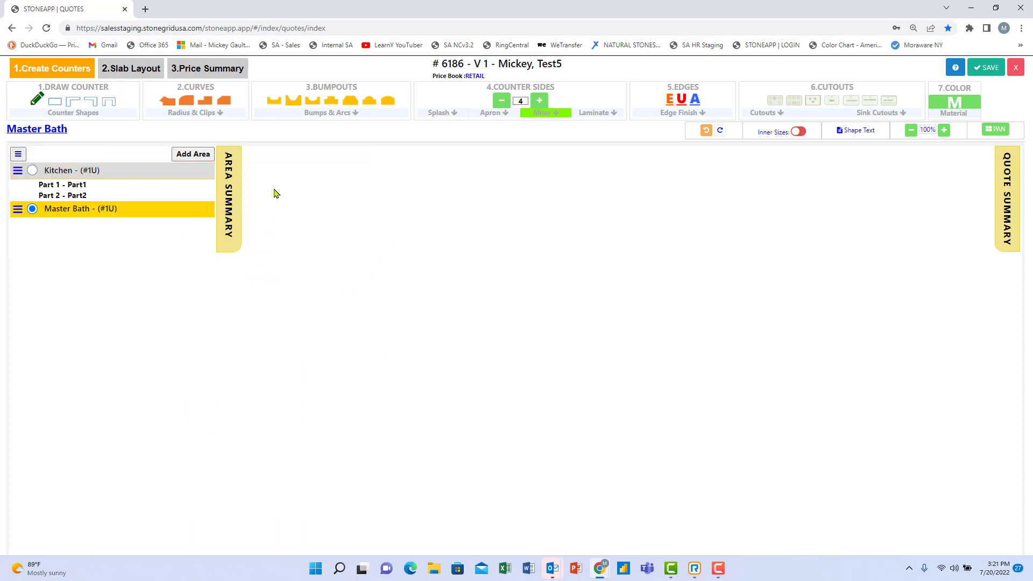
left_click(232, 191)
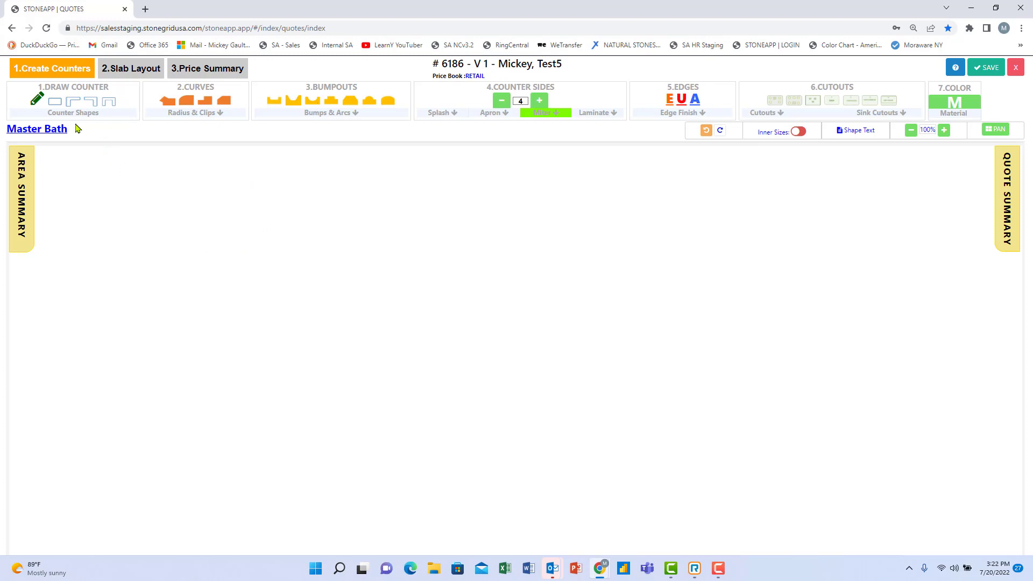
Add a rectangular counter sized 96 by 23 to the Master Bath.
left_click_drag(54, 102, 140, 262)
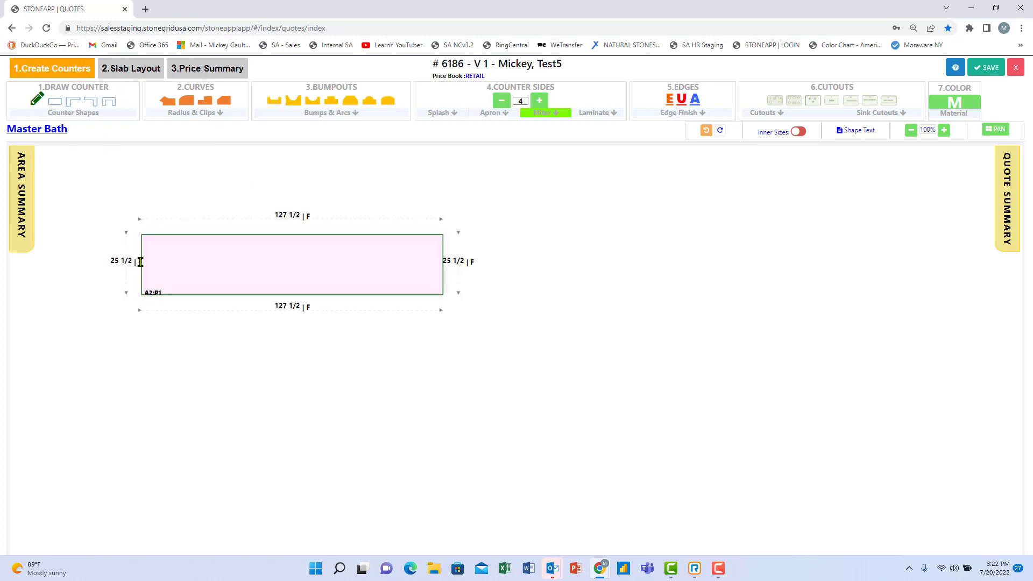
left_click(293, 217)
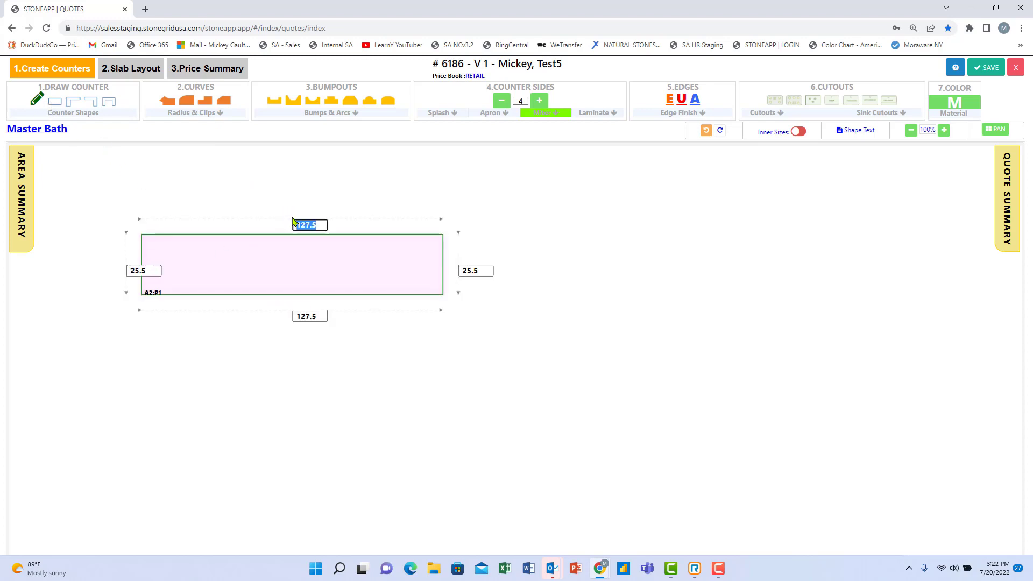
type("96")
key("Tab")
type("2")
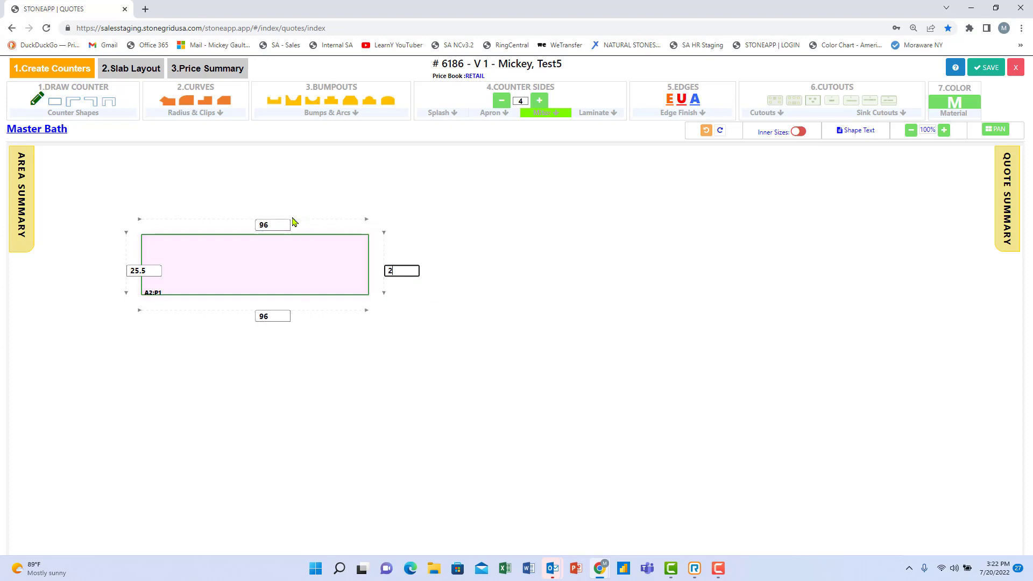
key("Return")
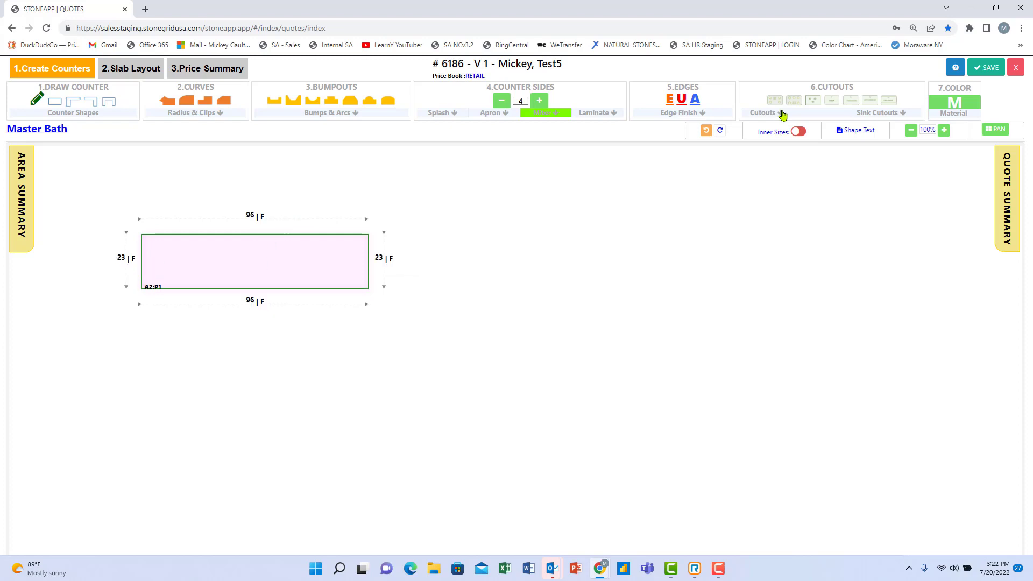
left_click(781, 114)
Drop an 18 x 14 vanity sink cutout into the Master Bath counter.
scroll(653, 329, "down", 3)
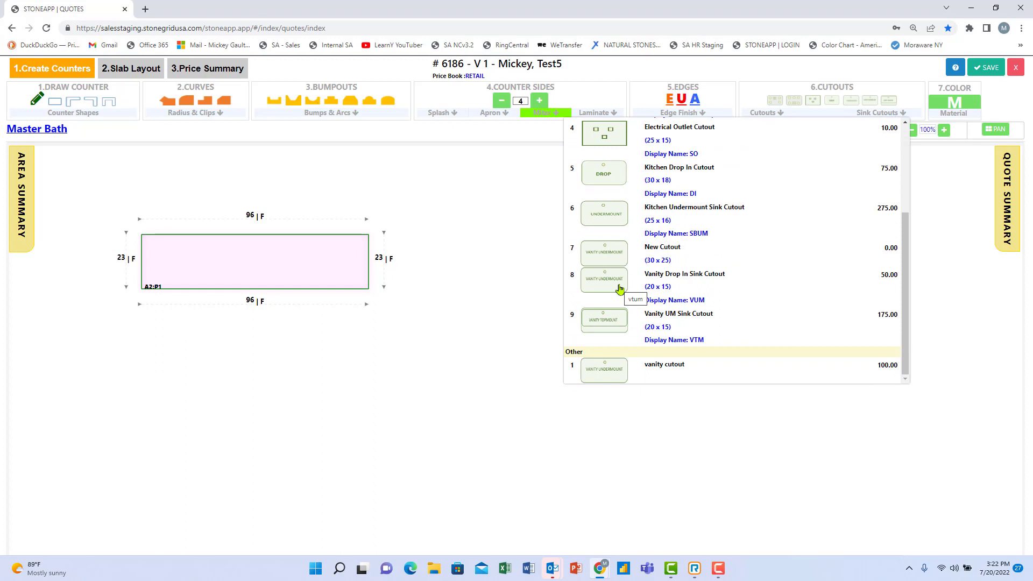
left_click(604, 372)
left_click(164, 267)
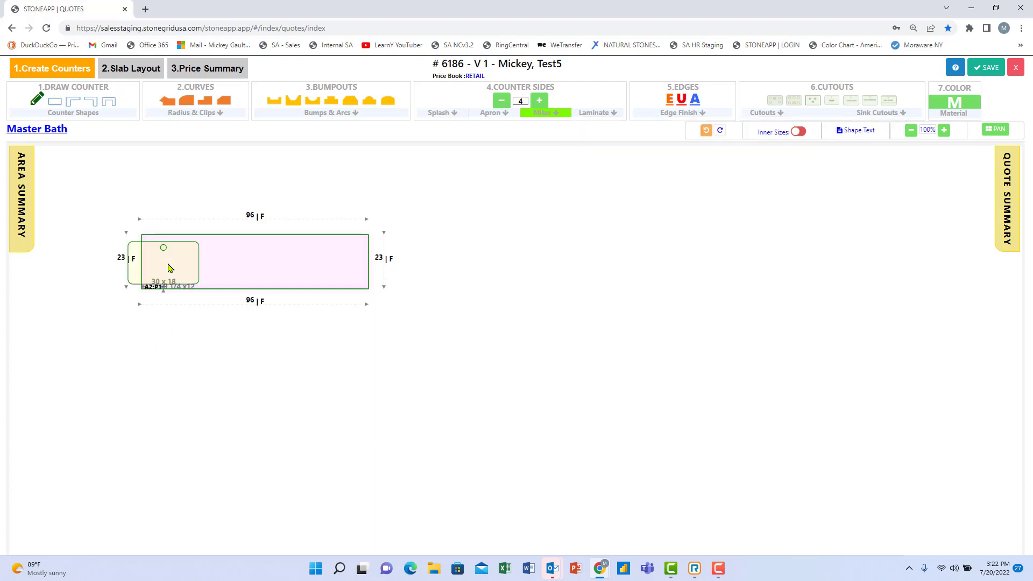
left_click(195, 269)
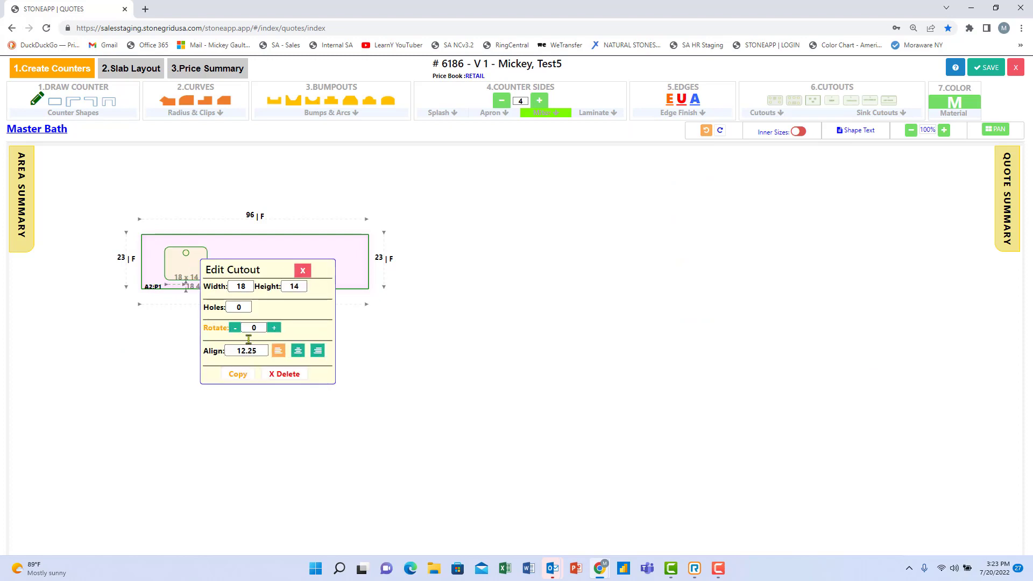
Duplicate the vanity sink cutout near the counter's right end.
left_click(280, 249)
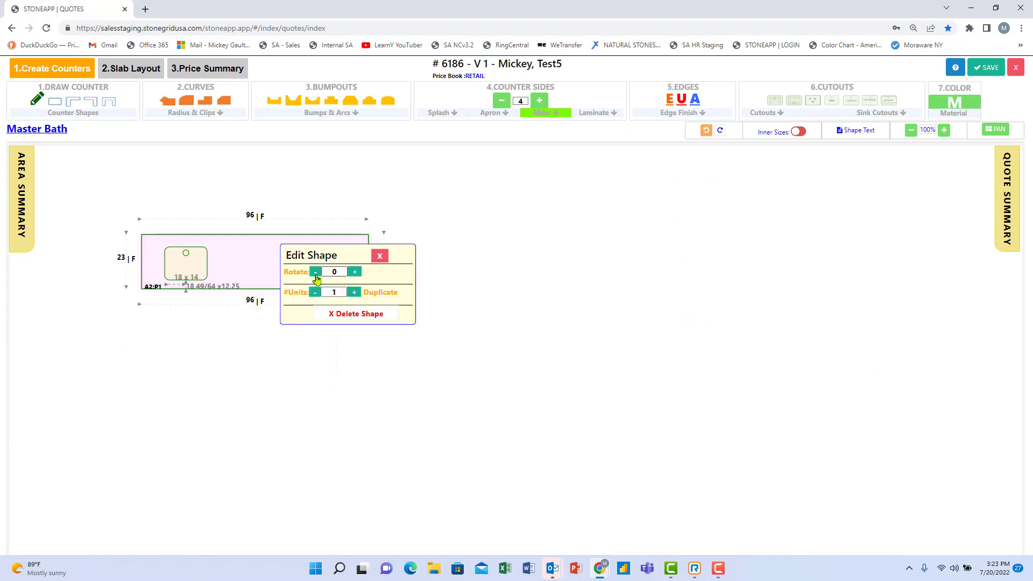
left_click_drag(207, 267, 321, 269)
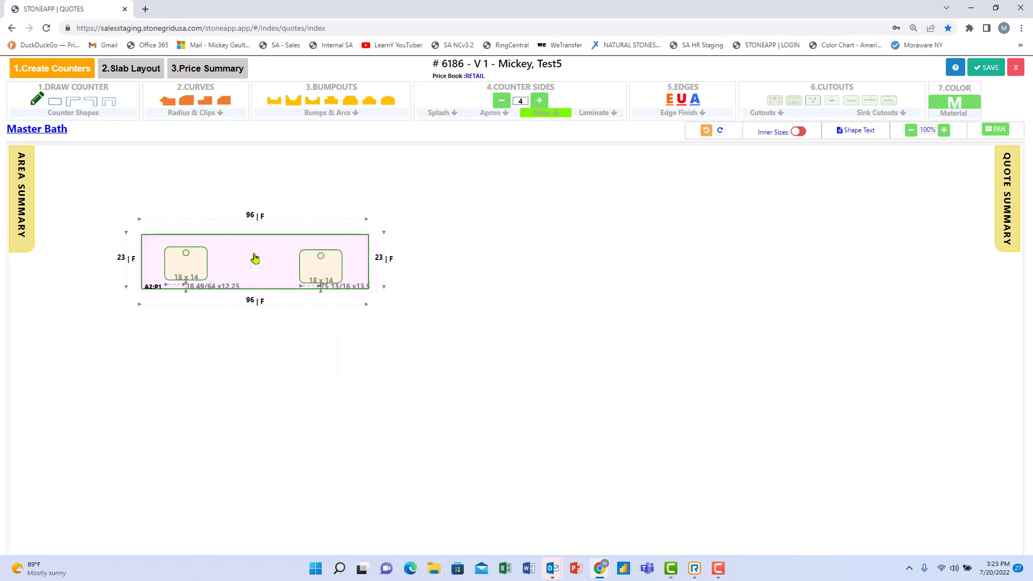
left_click(321, 261)
Switch to the Kitchen area and bring up its material settings.
left_click(23, 178)
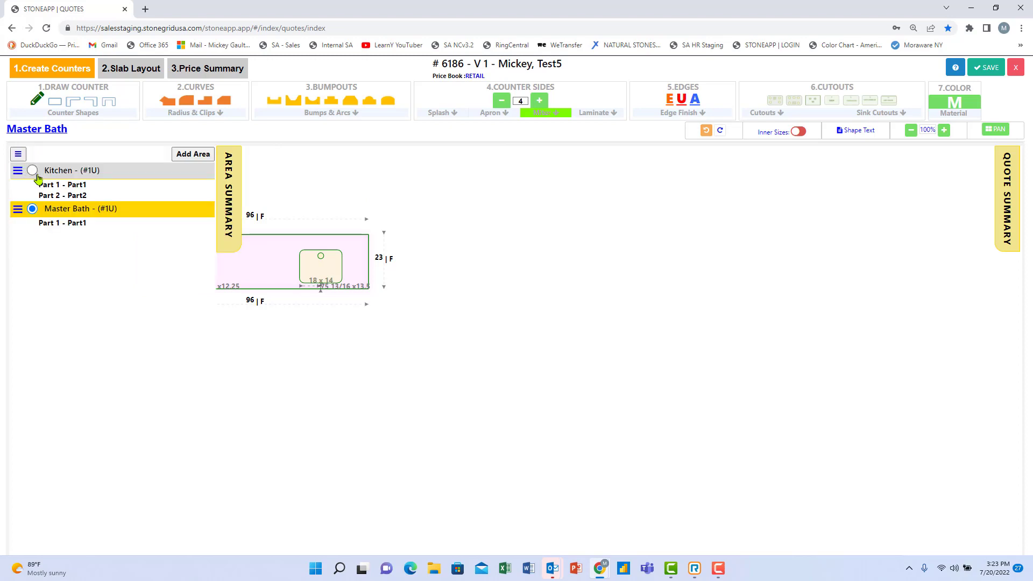
left_click(33, 171)
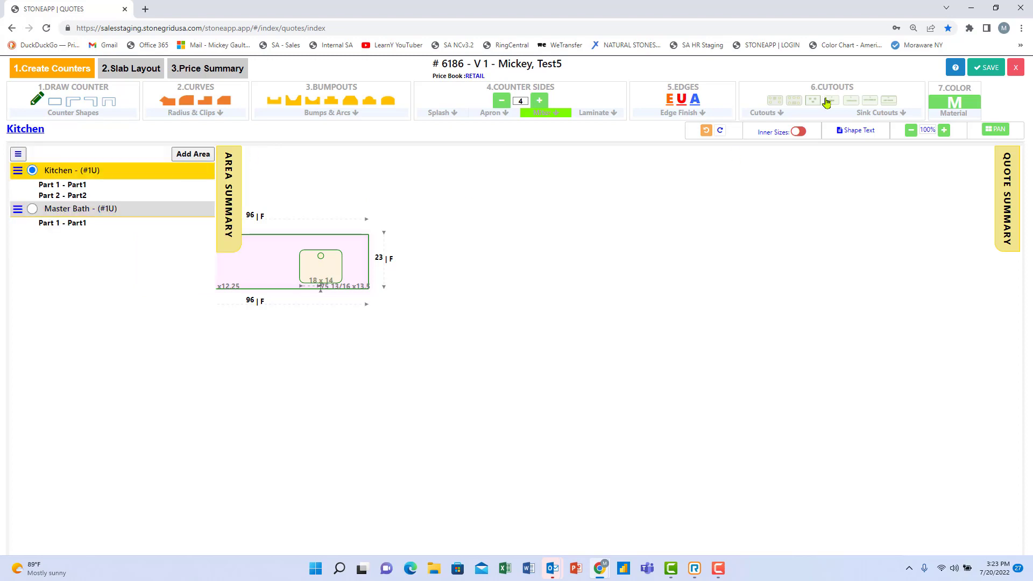
left_click(954, 103)
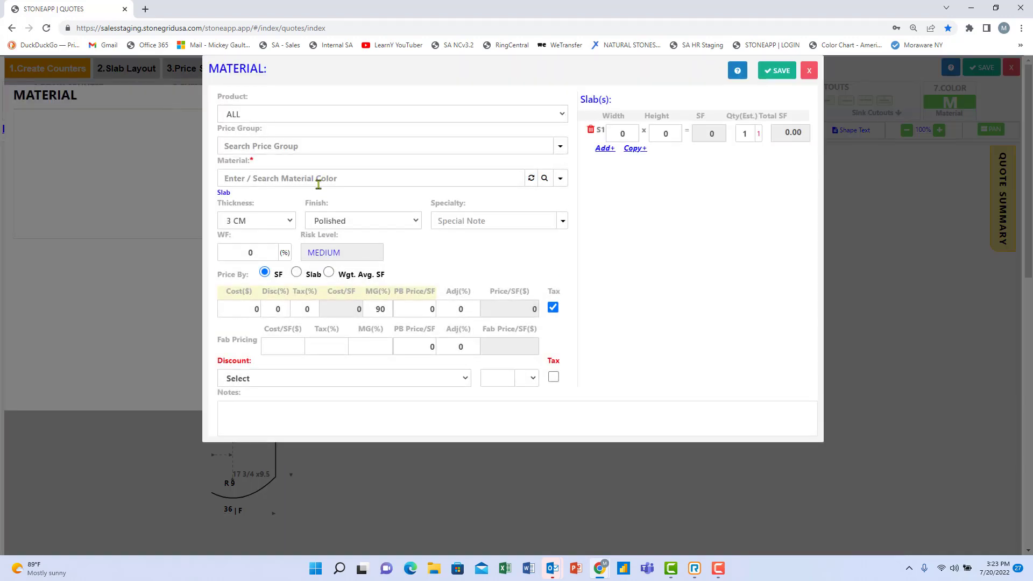
Search 'abs' and pick Absolute Black to list its price items and slabs.
left_click(325, 143)
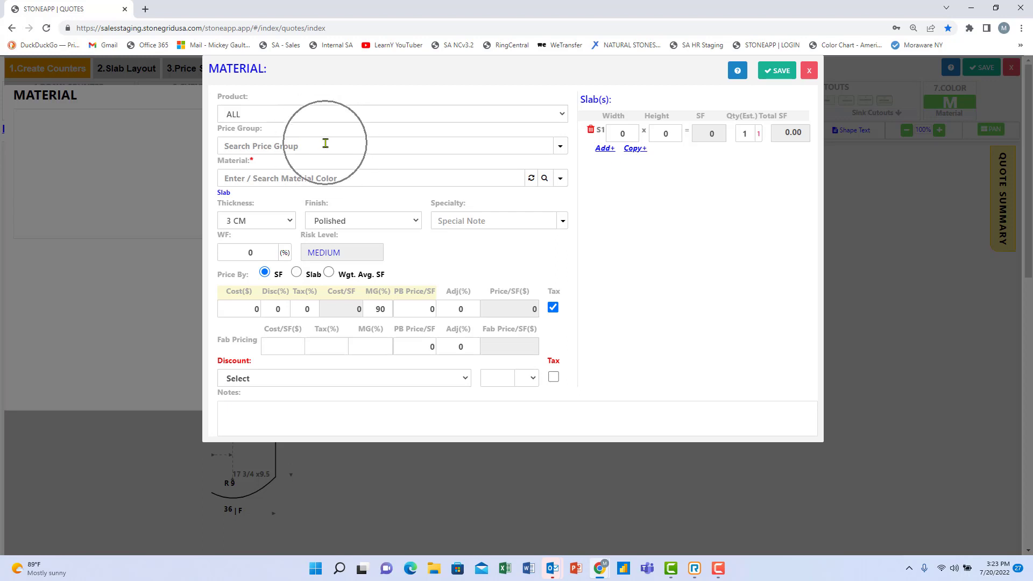
left_click(315, 179)
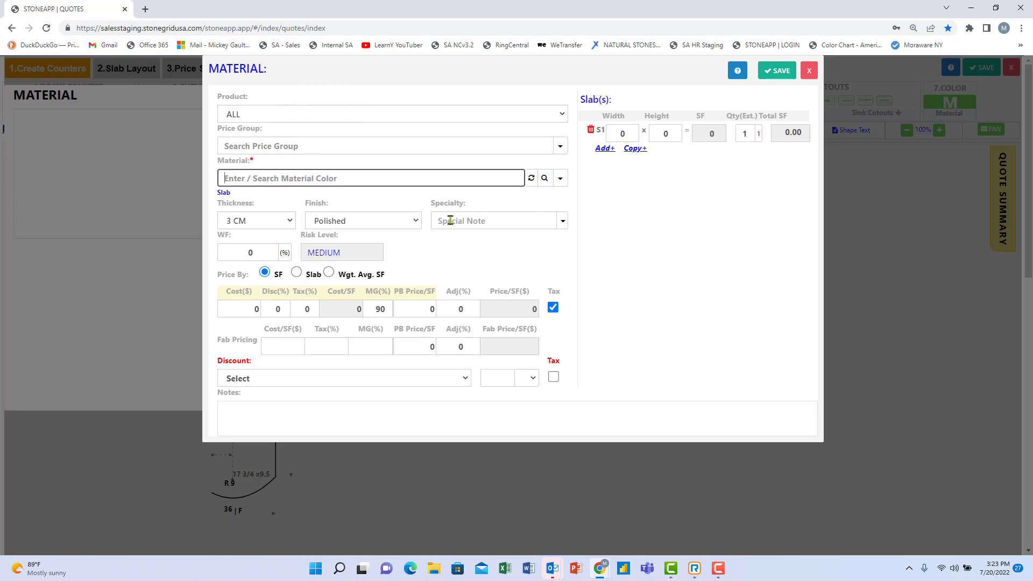
type("ab")
type("s")
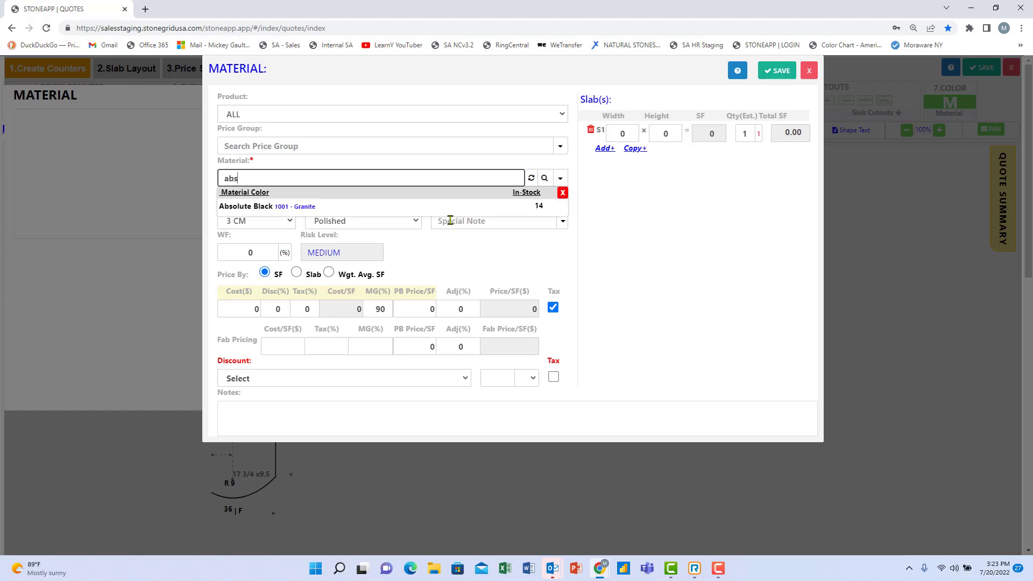
left_click(262, 210)
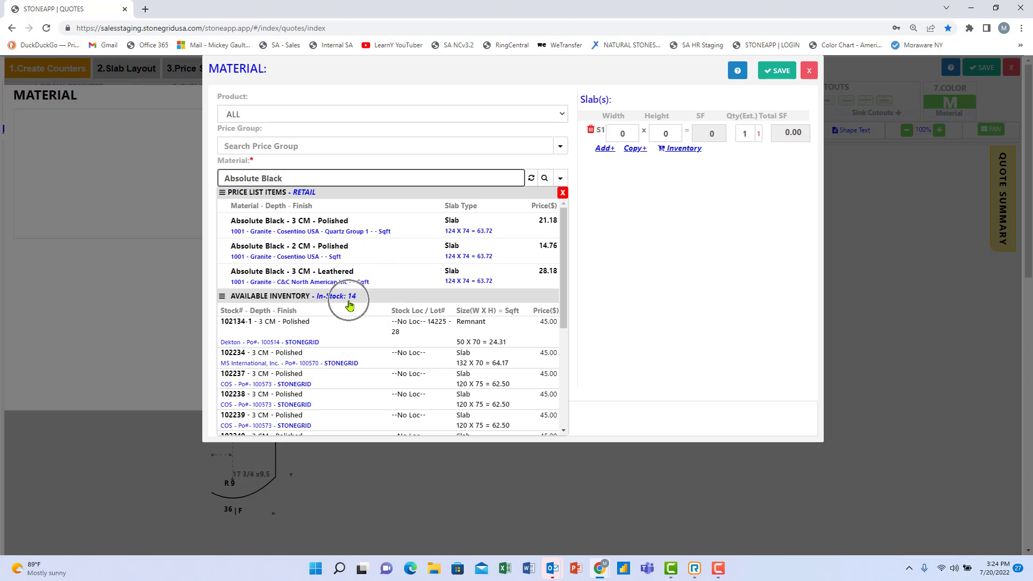
left_click_drag(564, 299, 549, 376)
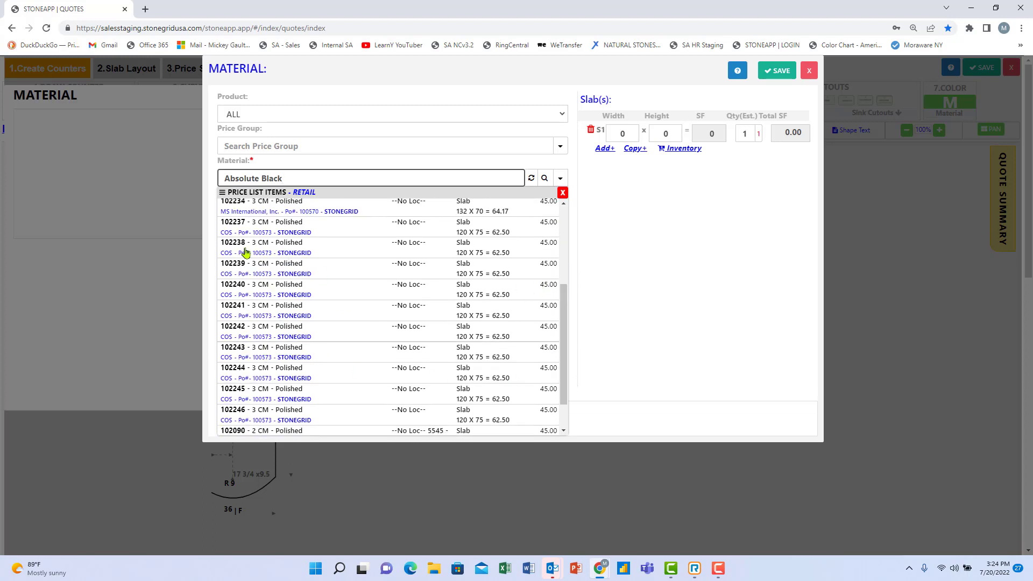
left_click(282, 251)
left_click_drag(564, 296, 577, 220)
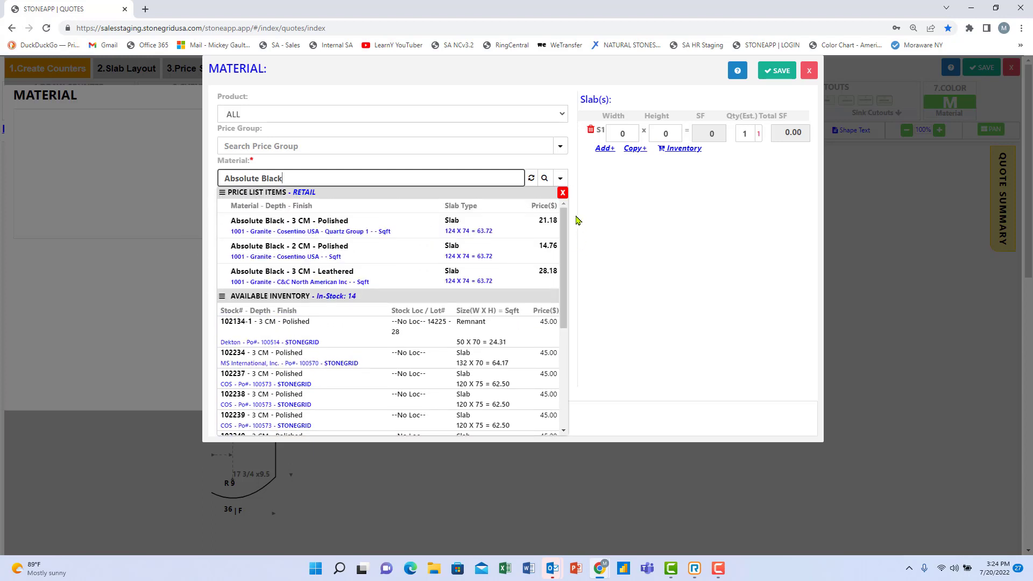
left_click(262, 353)
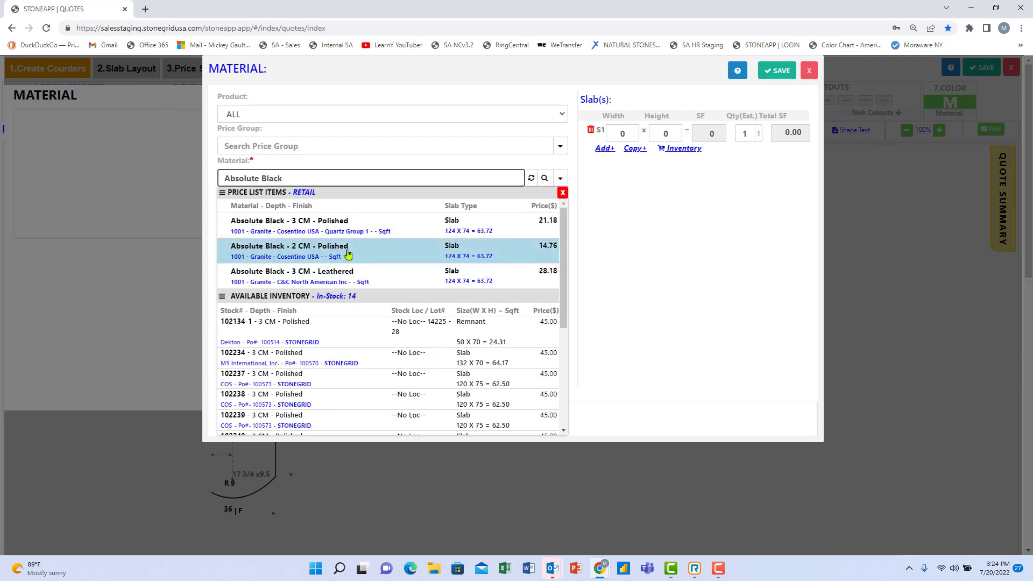
Choose Absolute Black 3 CM Polished and set fabrication price to $25.00 per SF.
left_click(291, 232)
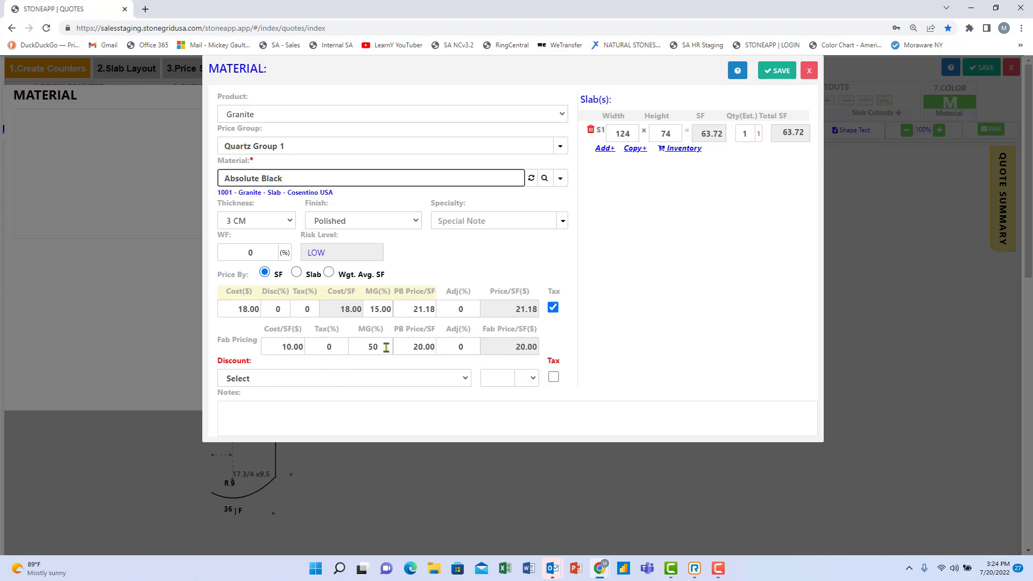
left_click(414, 346)
type("25")
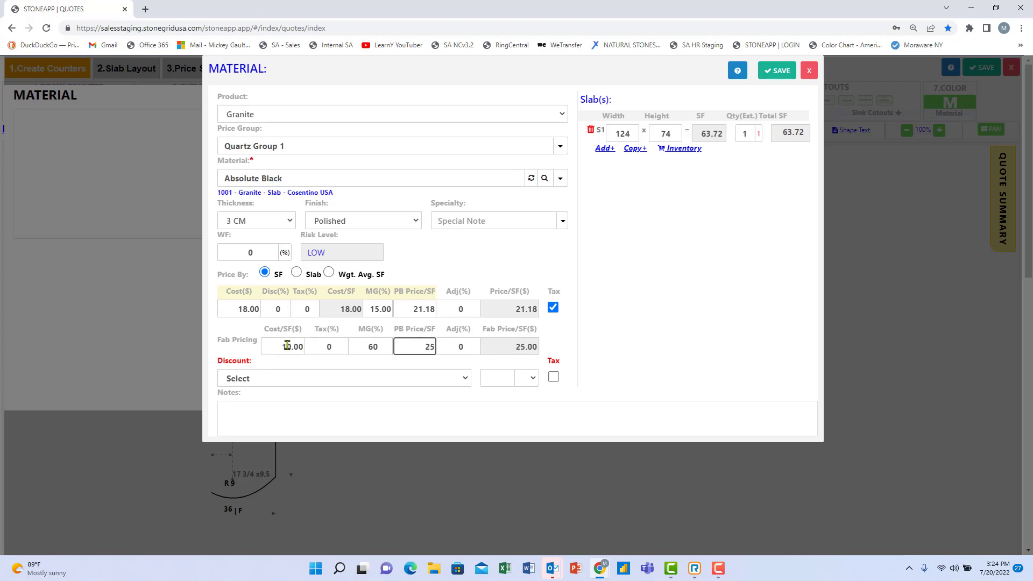
left_click(364, 348)
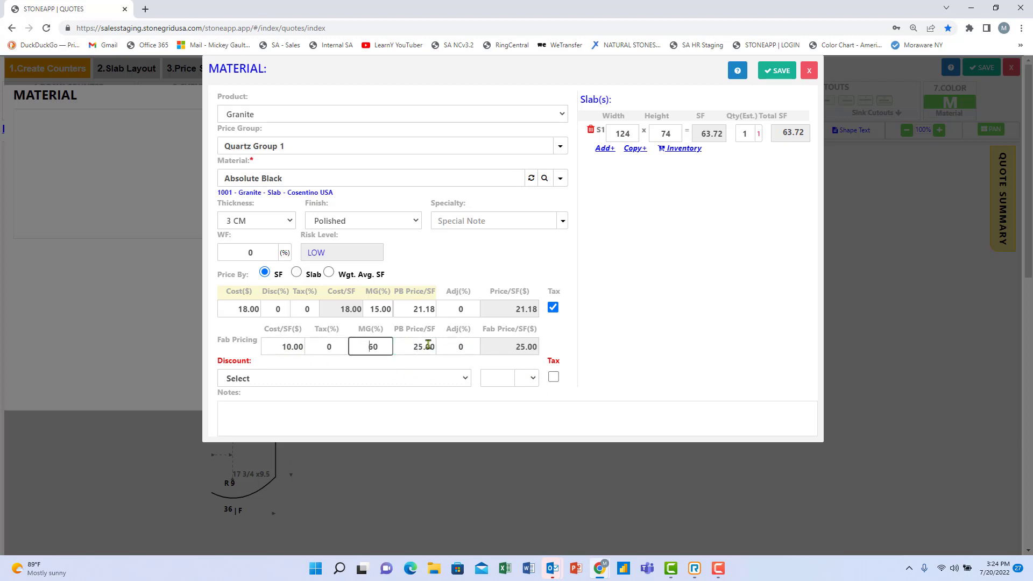
left_click(428, 346)
left_click(425, 345)
Set the material price to $26.50 per SF.
left_click(413, 310)
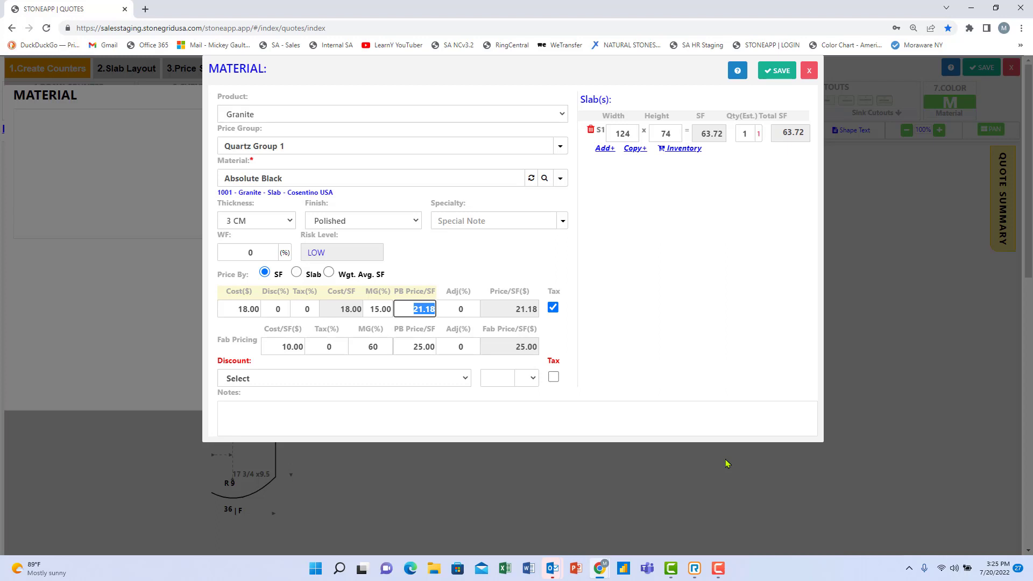
type("26.5")
key("Tab")
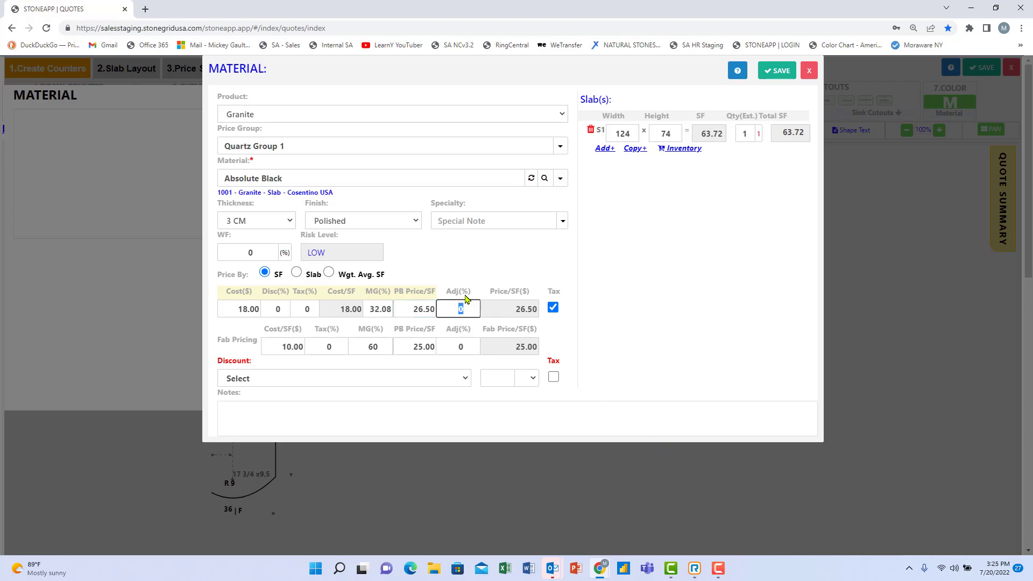
left_click(274, 275)
left_click(275, 272)
Reset the waste factor to 0% and price the material by slab.
left_click(257, 256)
key("Tab")
left_click(264, 254)
type("0")
key("Tab")
left_click(297, 272)
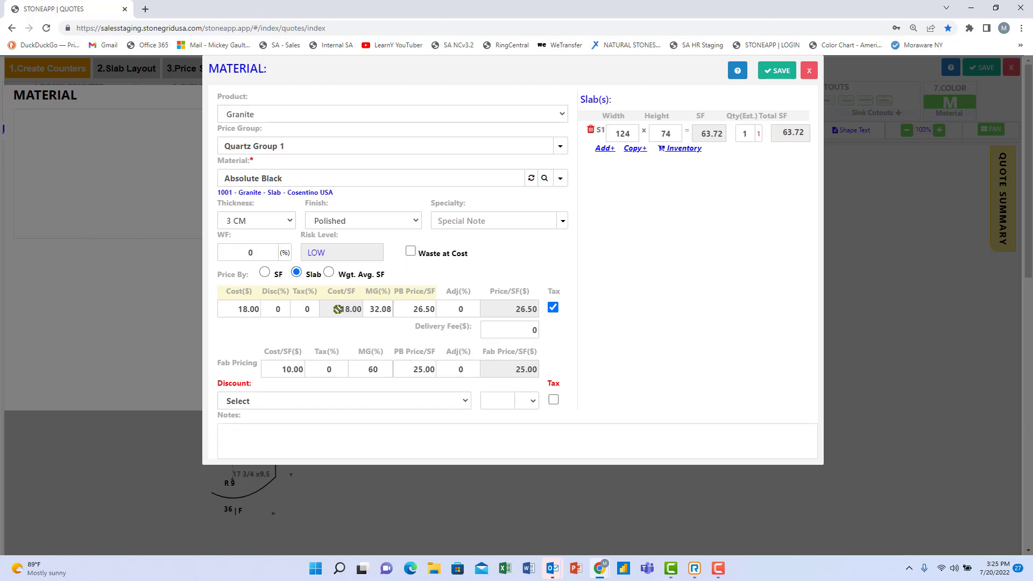
Set the slab size to 118 x 78.
left_click(617, 133)
type("118")
key("Tab")
type("78")
Set the slab quantity to 3, giving 191.76 total SF.
double_click(750, 135)
type("2")
left_click(633, 149)
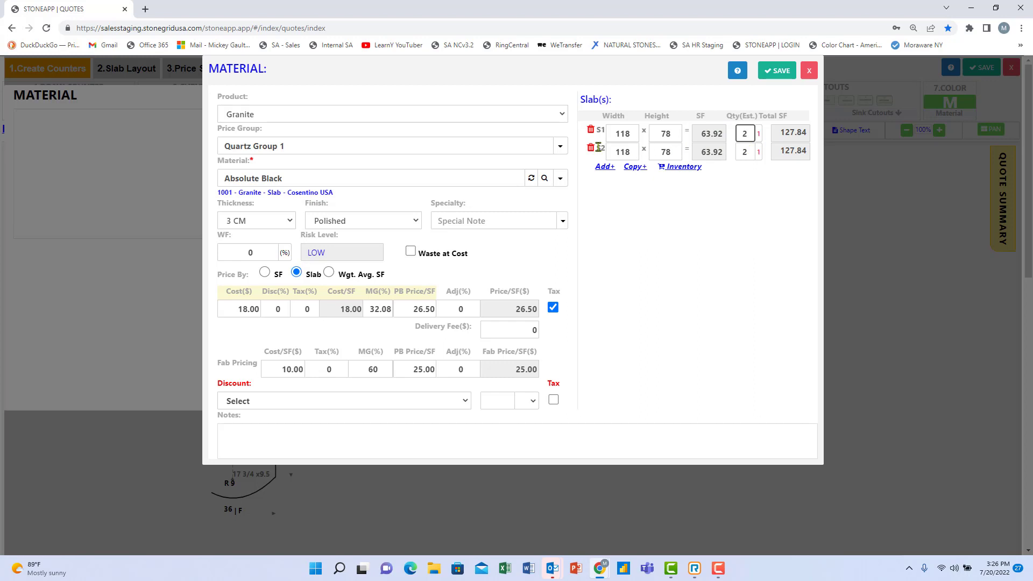
left_click(593, 148)
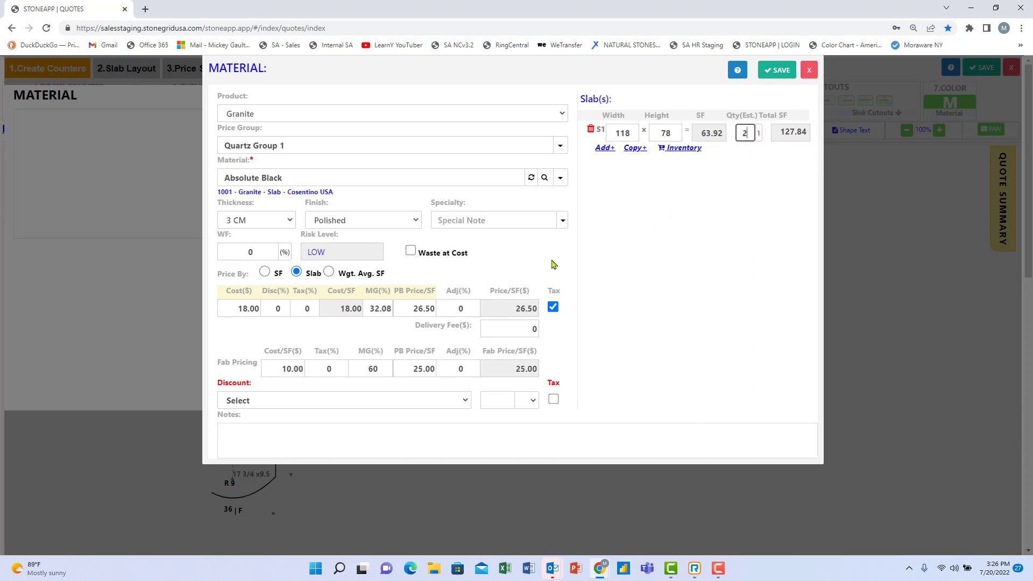
left_click(611, 149)
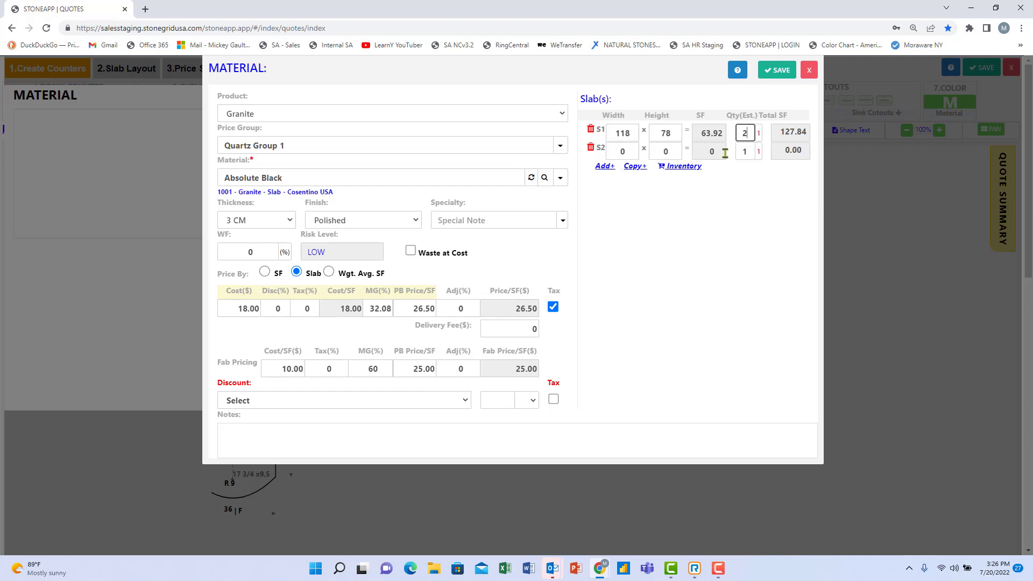
left_click(591, 147)
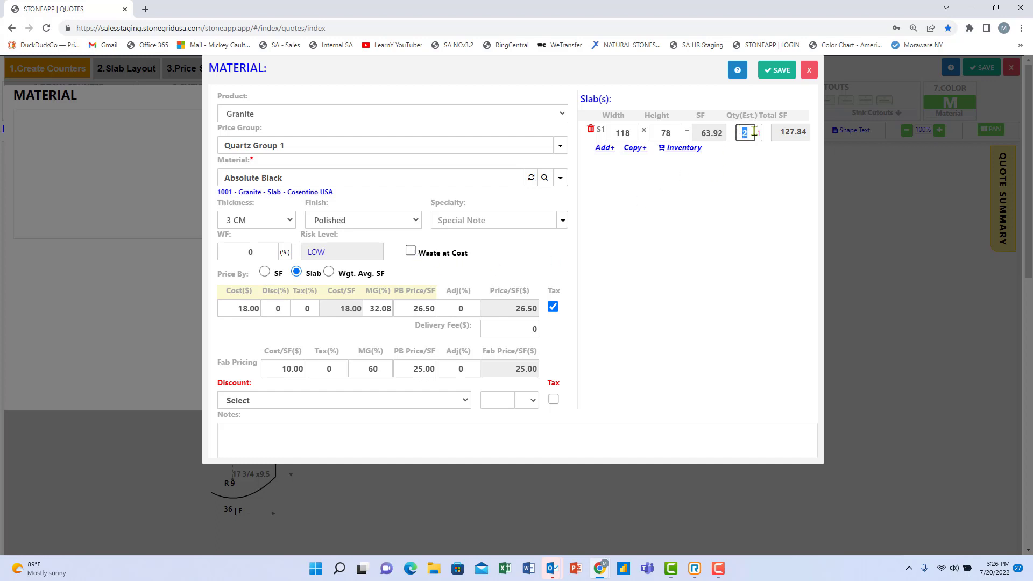
type("3")
Turn on Waste at Cost for the slabs.
left_click(744, 132)
left_click(409, 253)
left_click(410, 252)
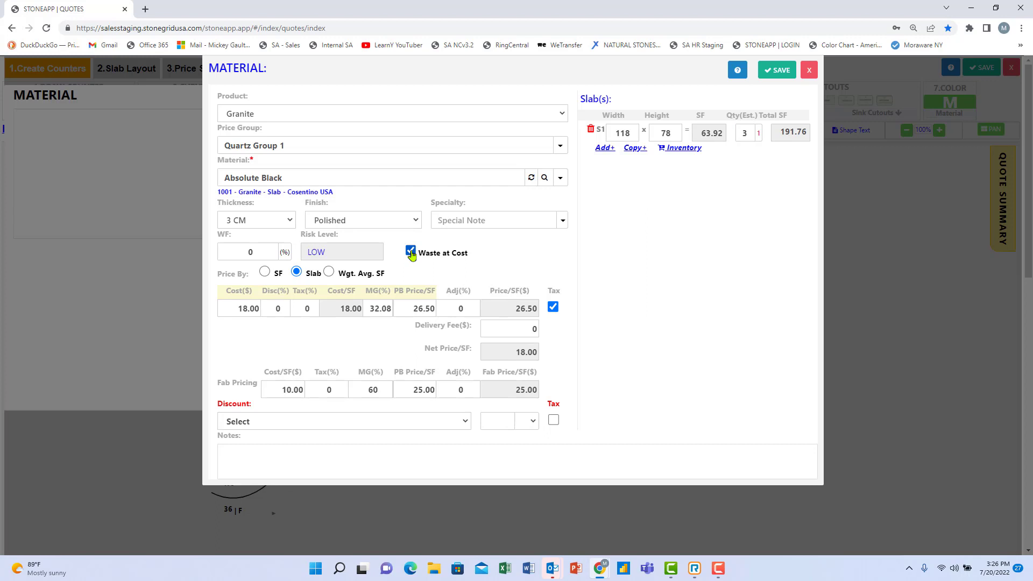
Save Absolute Black 3 CM Polished with 3 slabs at 26.50 per SF.
left_click(790, 136)
left_click(801, 126)
left_click(424, 308)
left_click(412, 252)
left_click(425, 258)
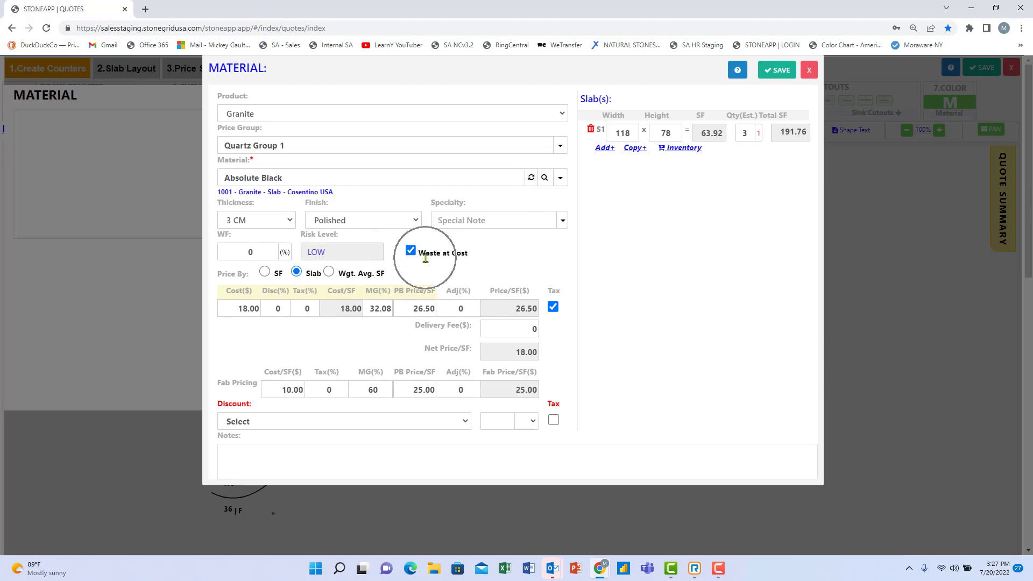
left_click(425, 259)
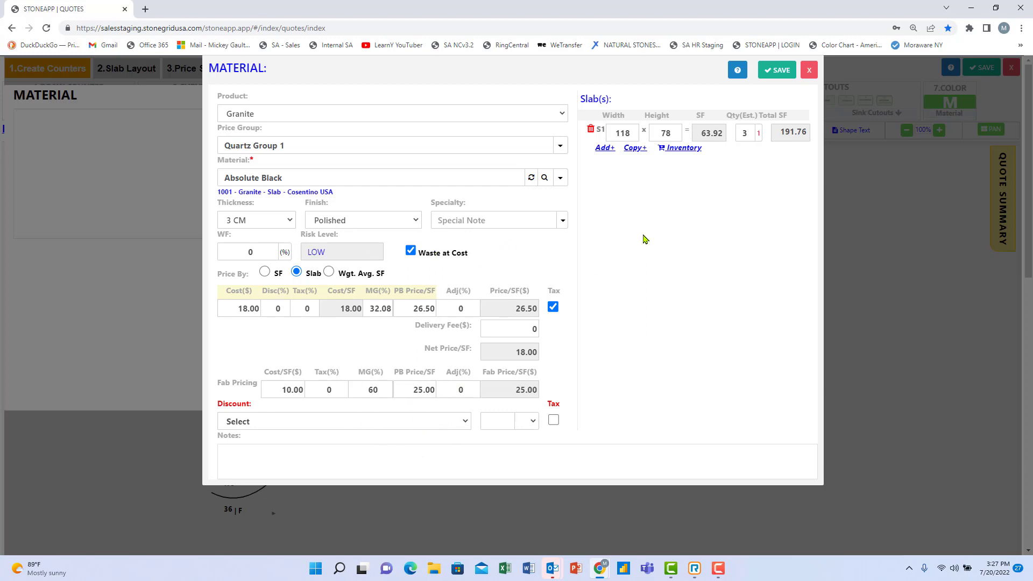
left_click(778, 70)
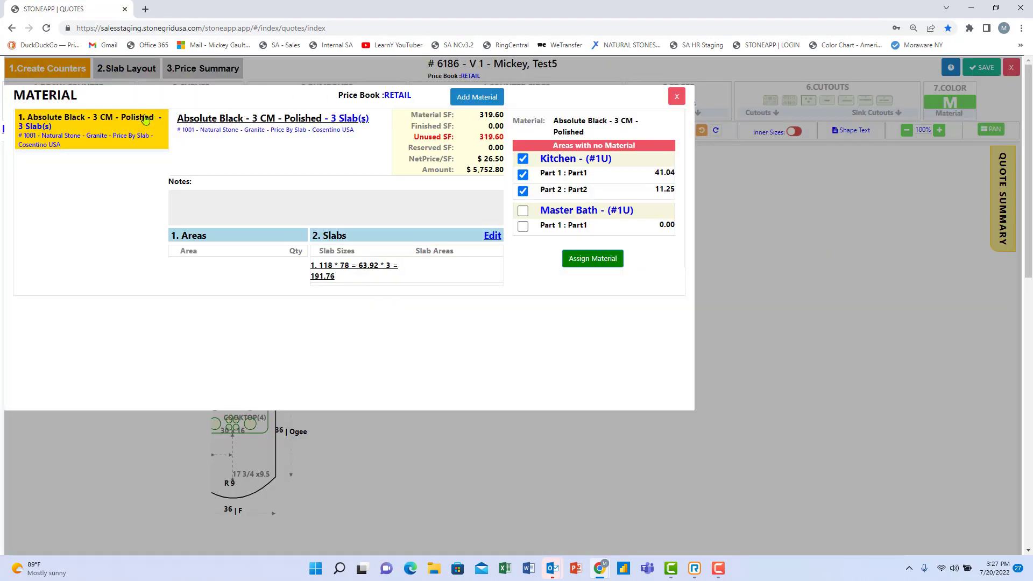
Start a new material entry, then discard the blank entry.
left_click(92, 123)
left_click(92, 124)
left_click(473, 104)
left_click(473, 104)
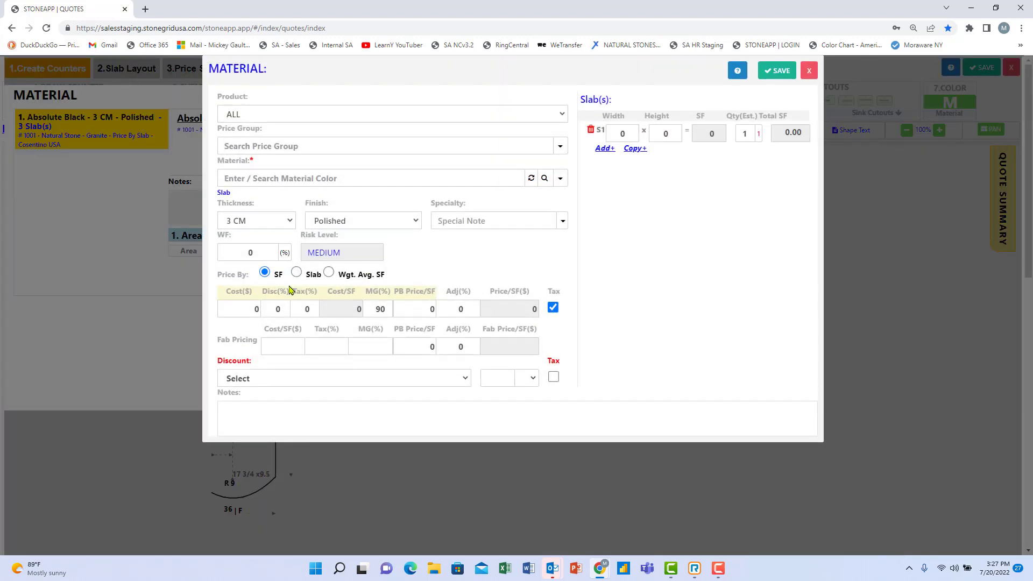
left_click(290, 184)
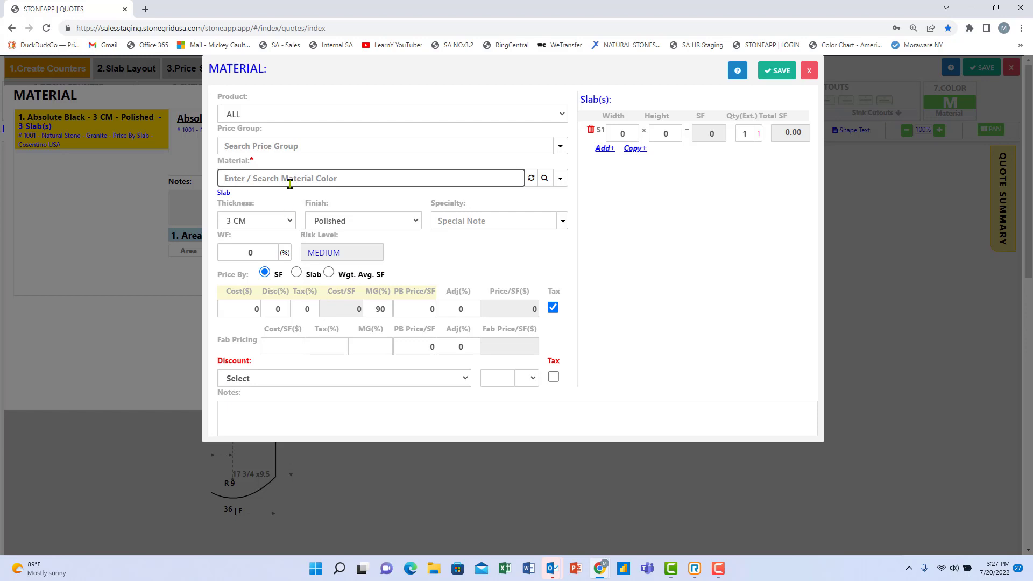
left_click(809, 71)
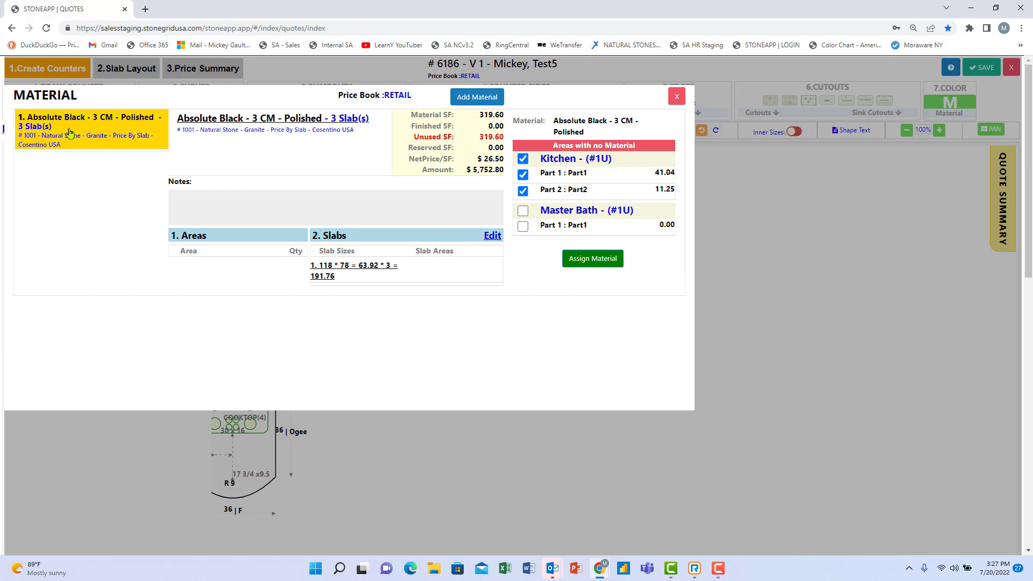
Assign Absolute Black to both the Kitchen and Master Bath areas.
left_click(237, 120)
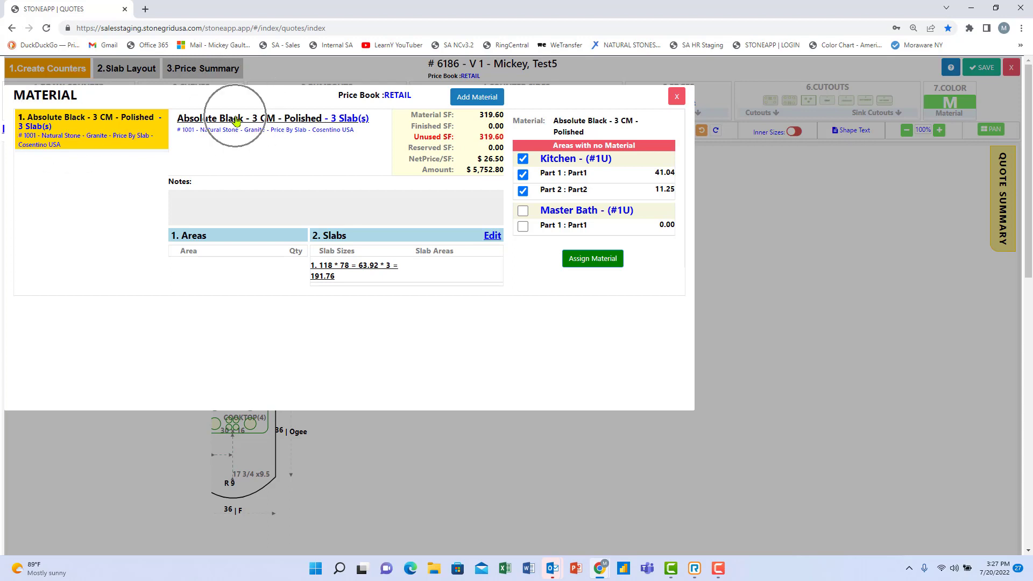
left_click(596, 126)
left_click(234, 122)
left_click(115, 179)
left_click(522, 212)
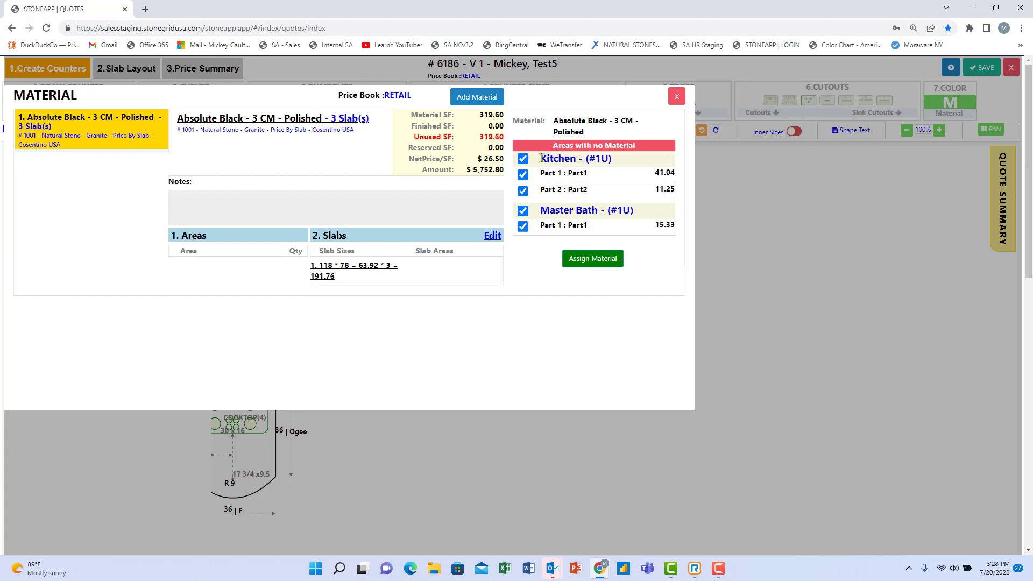
left_click(573, 261)
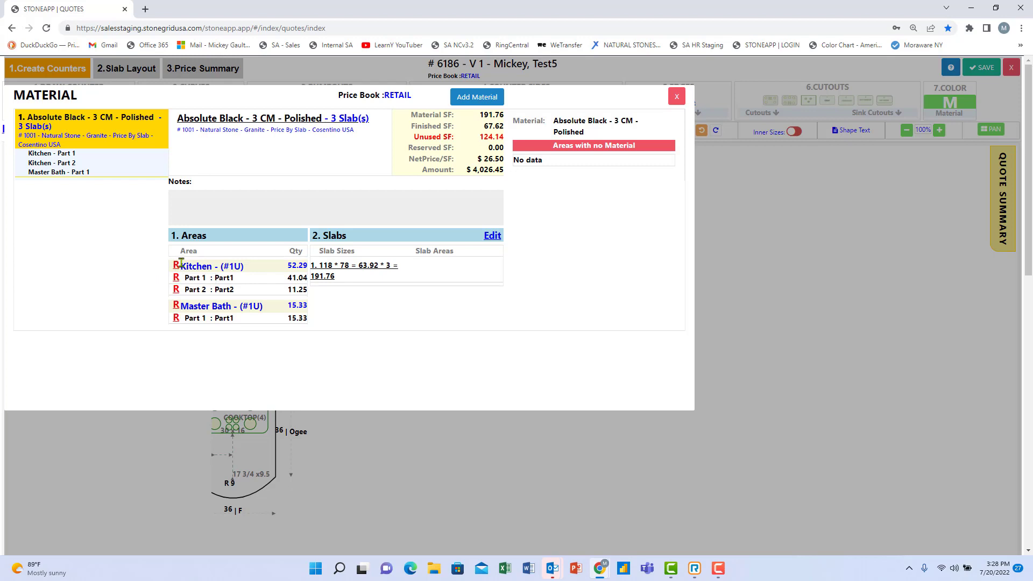
Cancel releasing the Kitchen material and close the material overview.
left_click(177, 267)
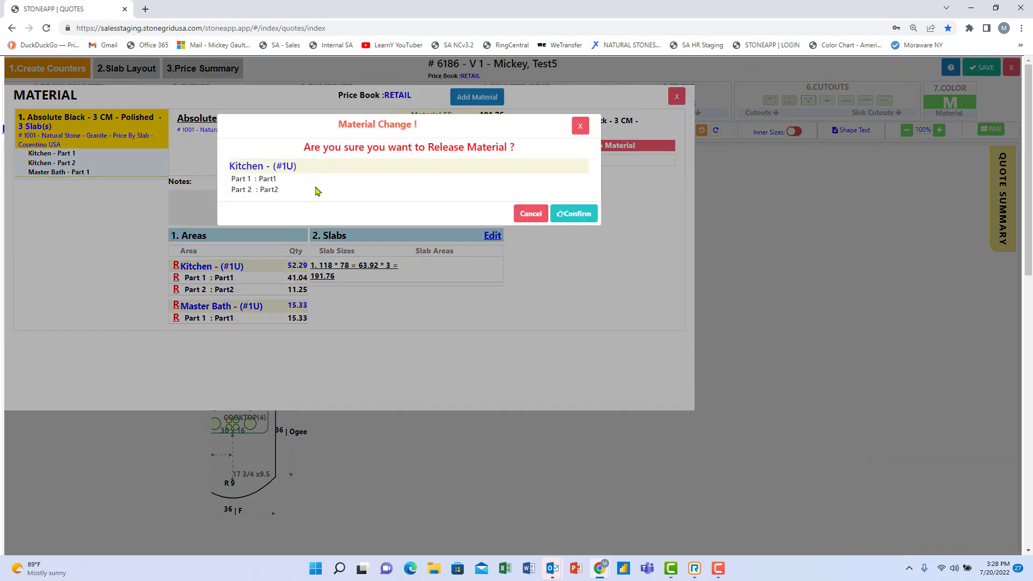
left_click(522, 214)
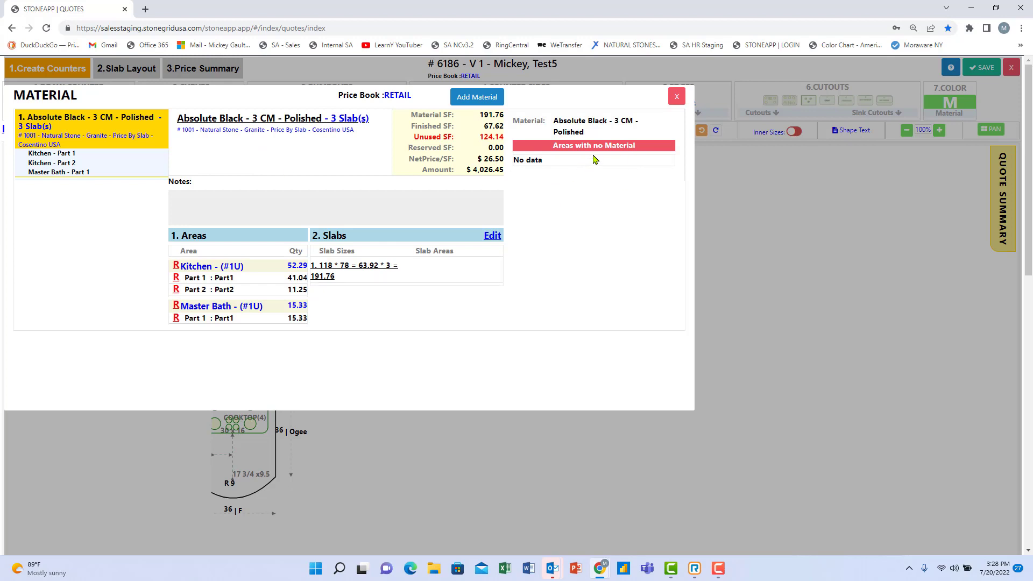
left_click(676, 98)
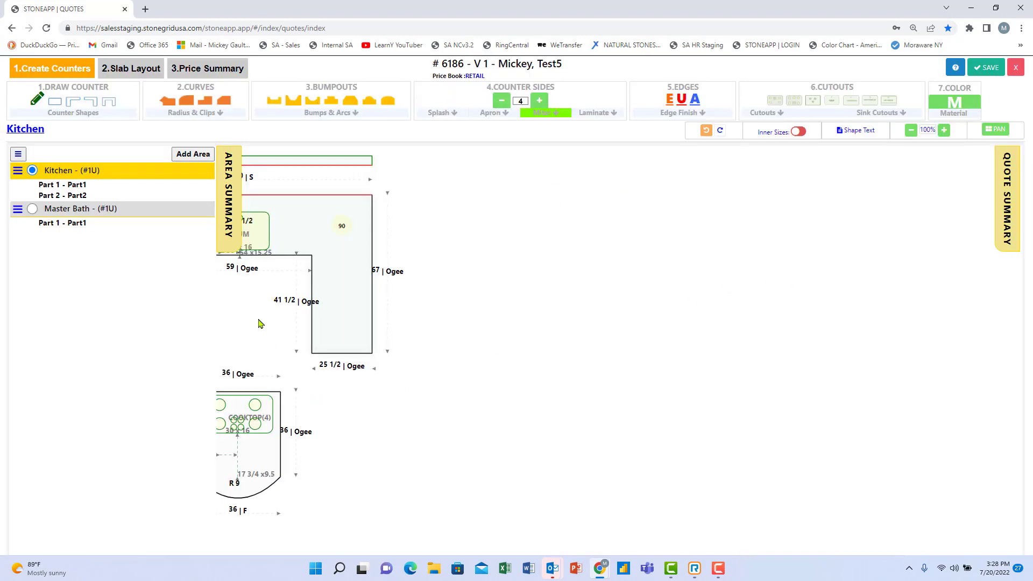
Review Absolute Black pricing without changes, then switch to the 2.Slab Layout view.
left_click(235, 189)
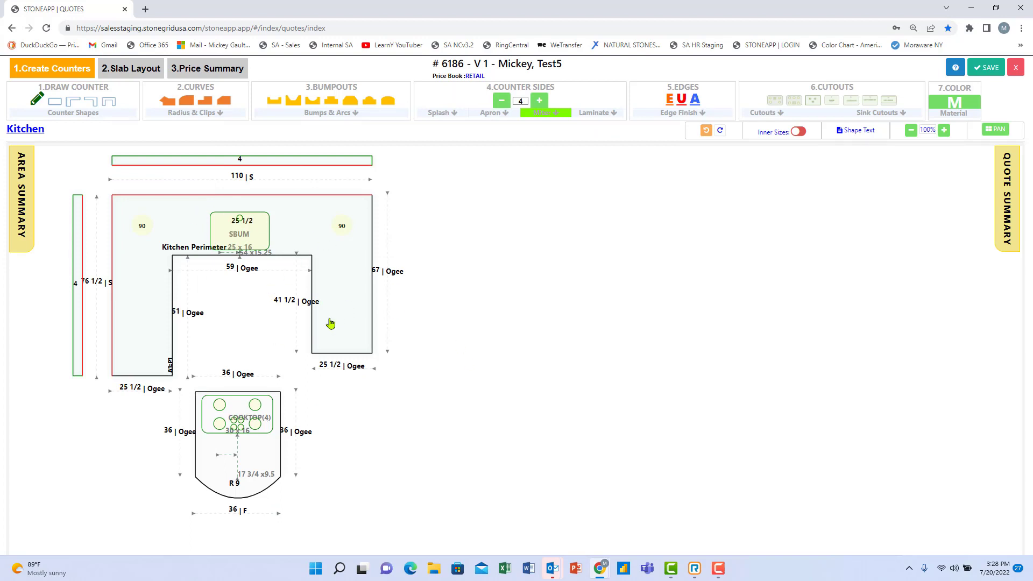
left_click(959, 105)
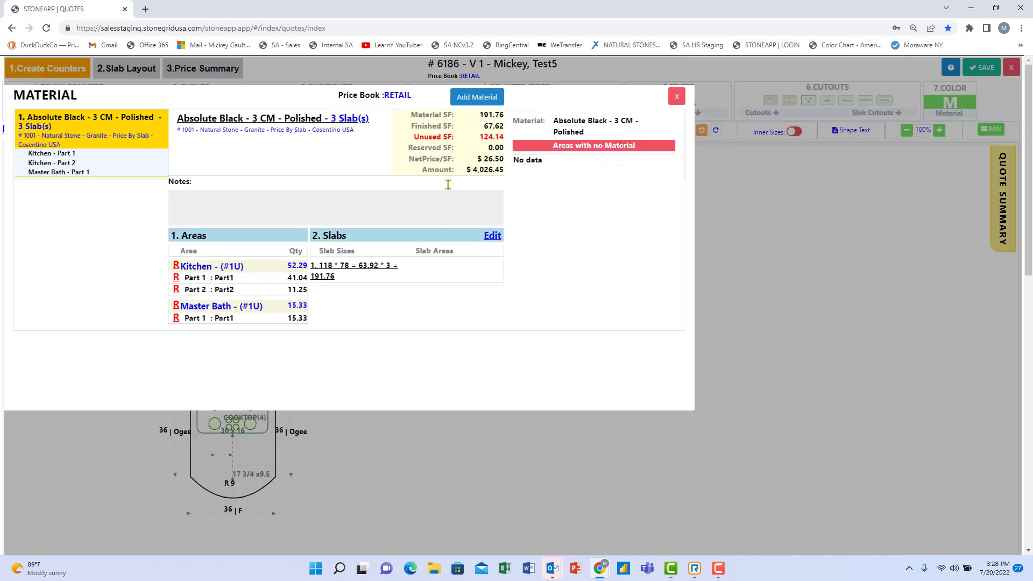
left_click(273, 118)
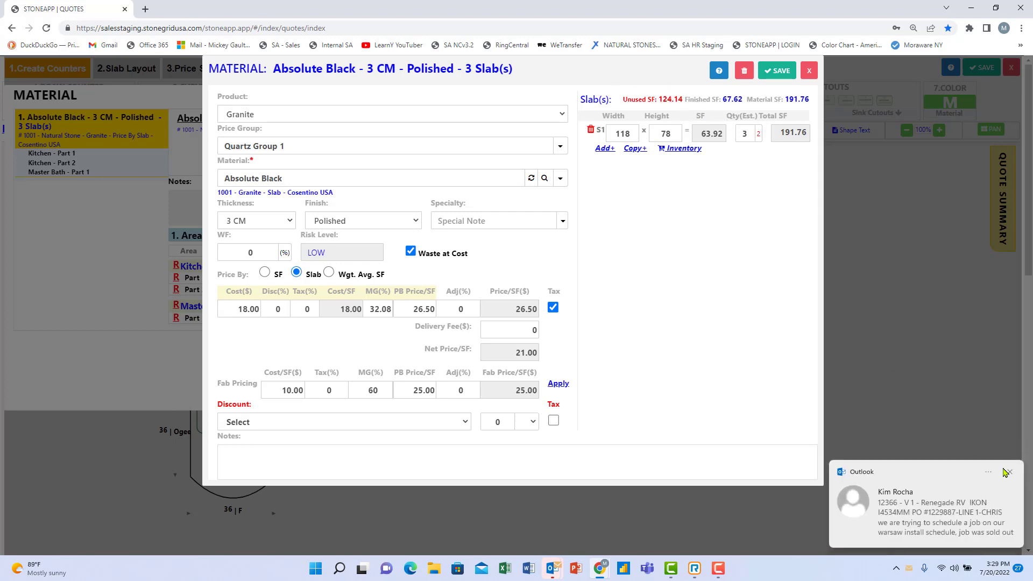
left_click(1007, 472)
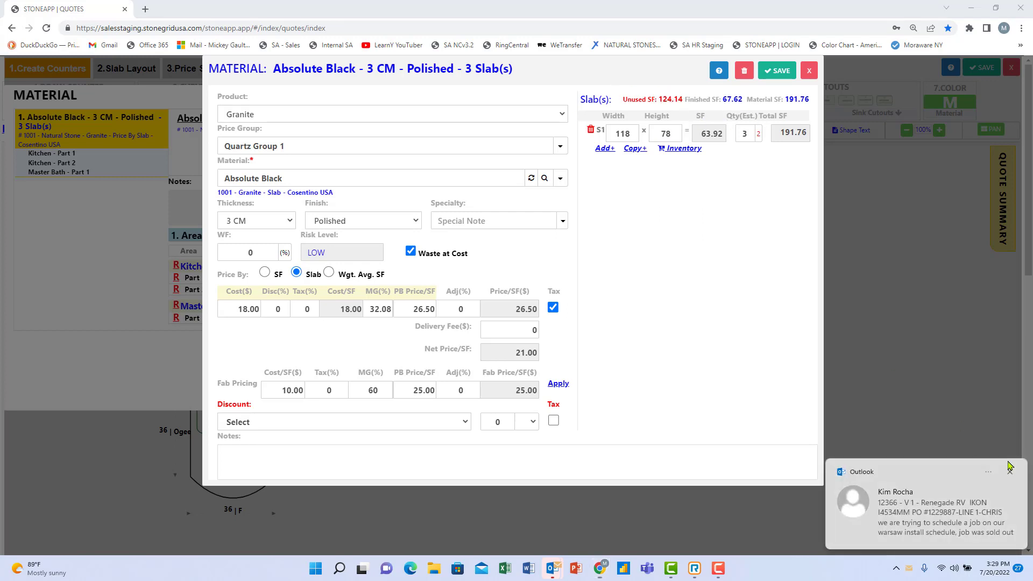
left_click(810, 71)
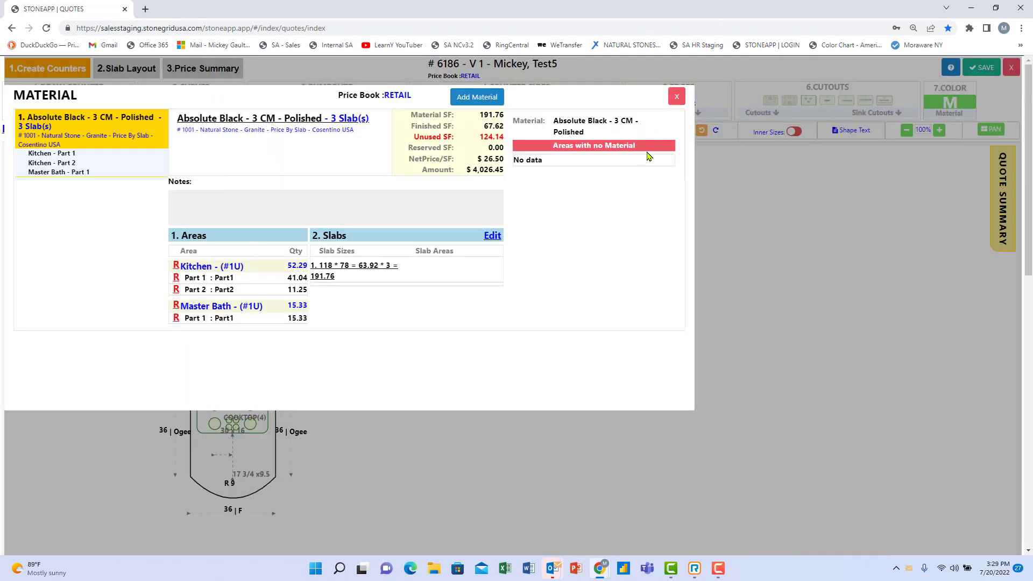
left_click(676, 95)
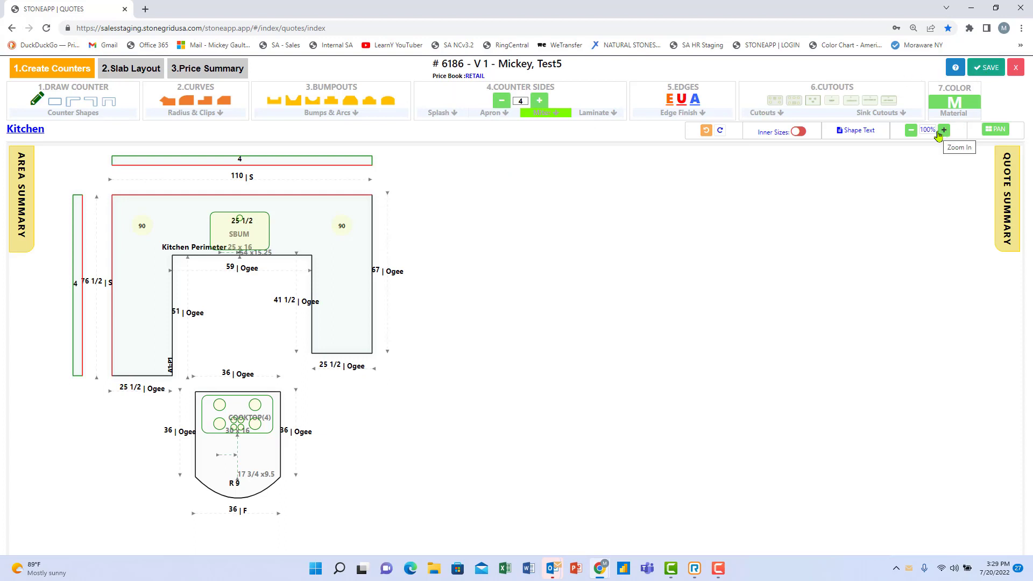
left_click(135, 75)
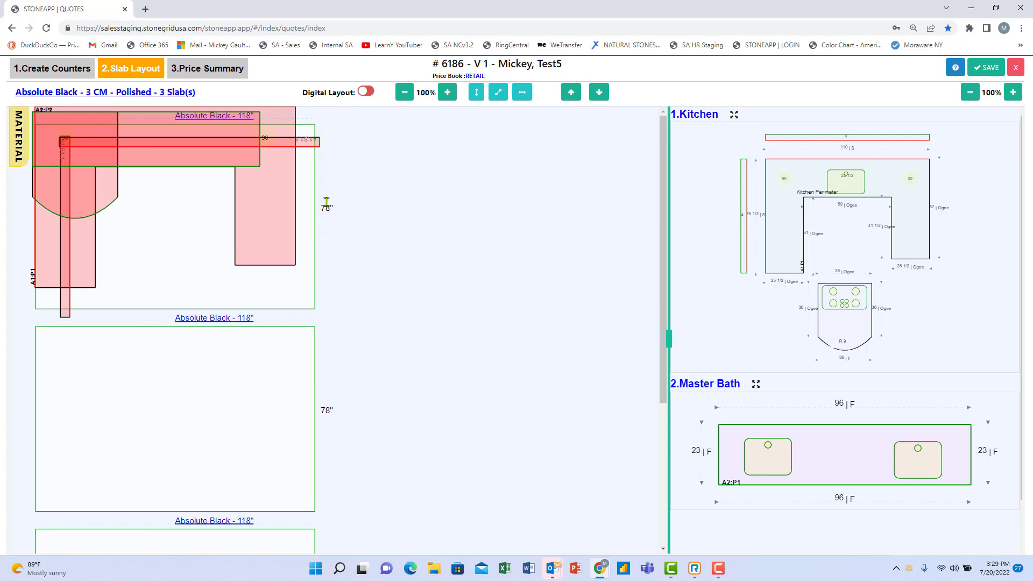
Move A2:P1 to the second slab, shift Kitchen pieces, and open Absolute Black details.
mouse_move(208, 133)
left_mouse_down()
mouse_move(249, 276)
mouse_move(219, 392)
mouse_move(219, 455)
mouse_move(227, 149)
mouse_move(225, 178)
left_mouse_up()
left_click_drag(212, 143, 464, 137)
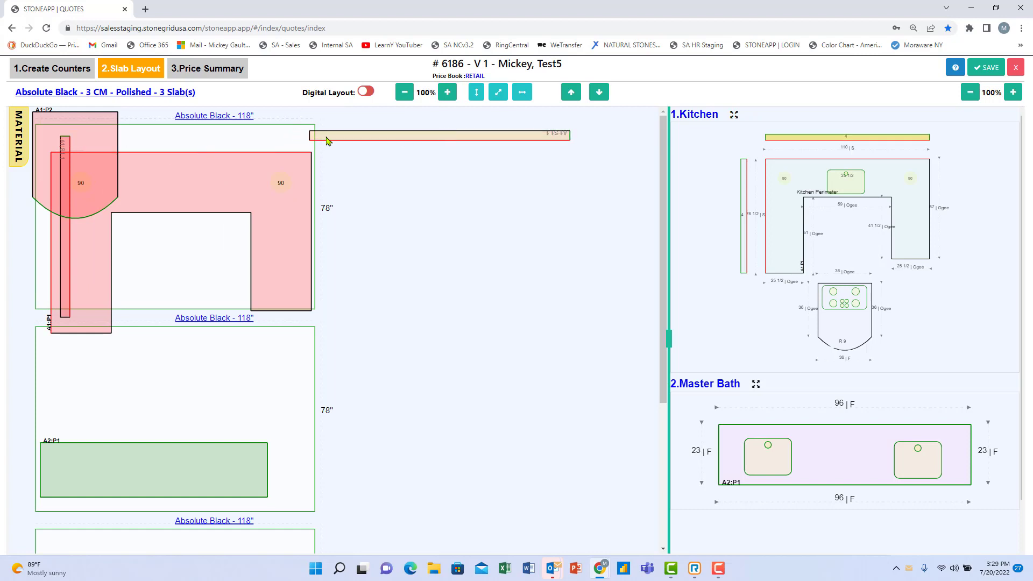
left_click_drag(129, 175, 365, 210)
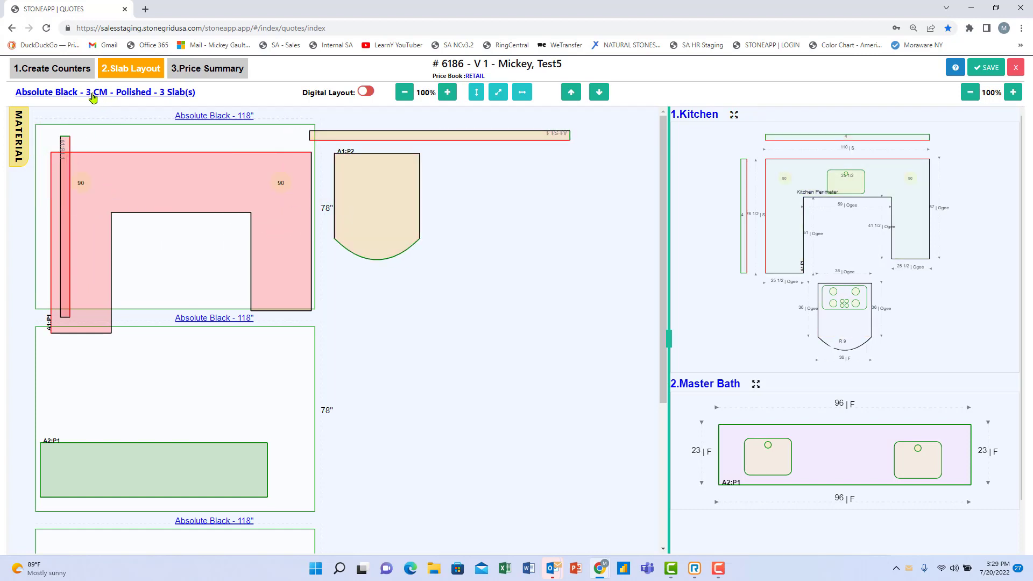
left_click(200, 116)
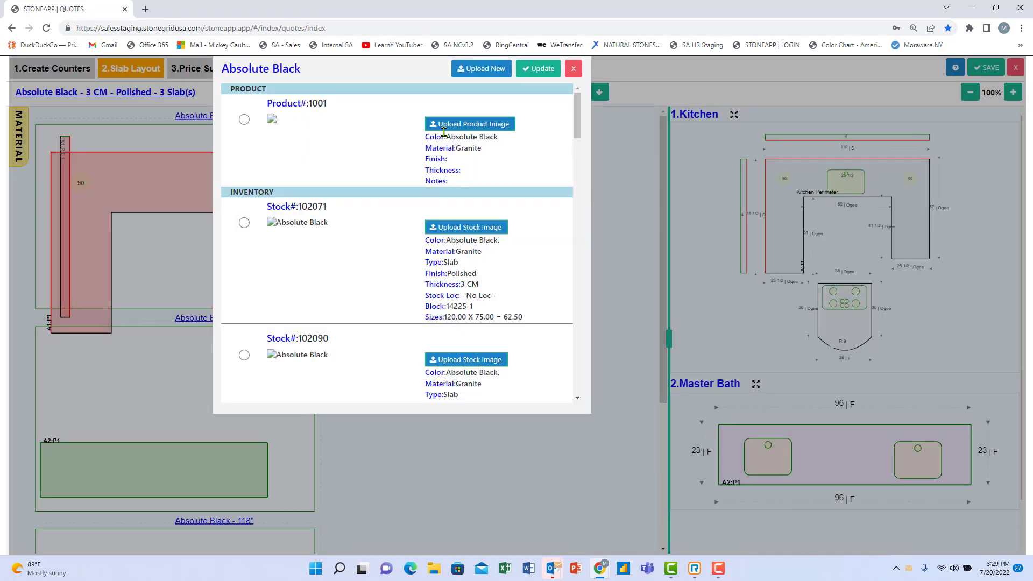
Set the Calacatta Marble image as the Absolute Black product image.
left_click(462, 127)
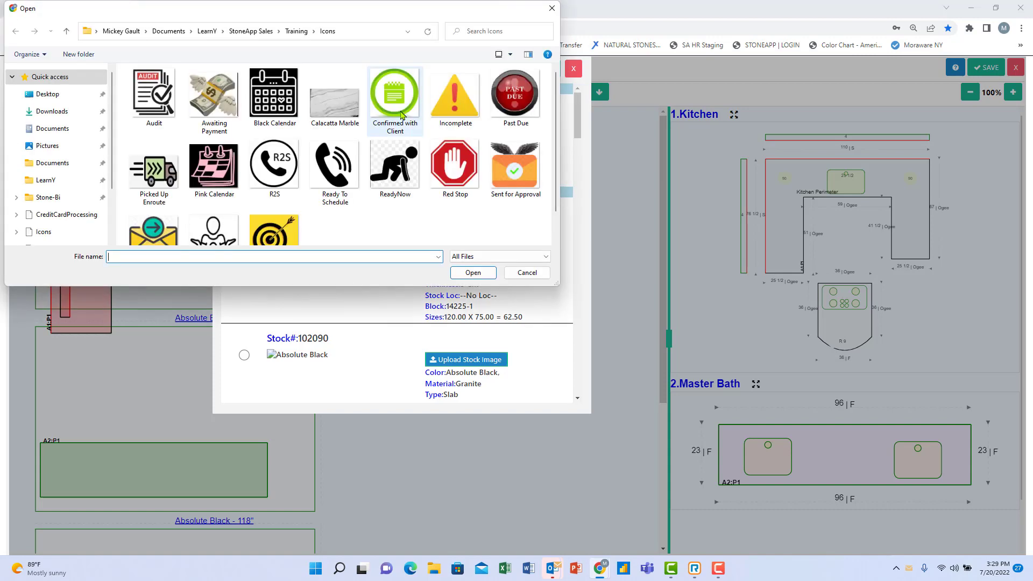
scroll(325, 178, "down", 1)
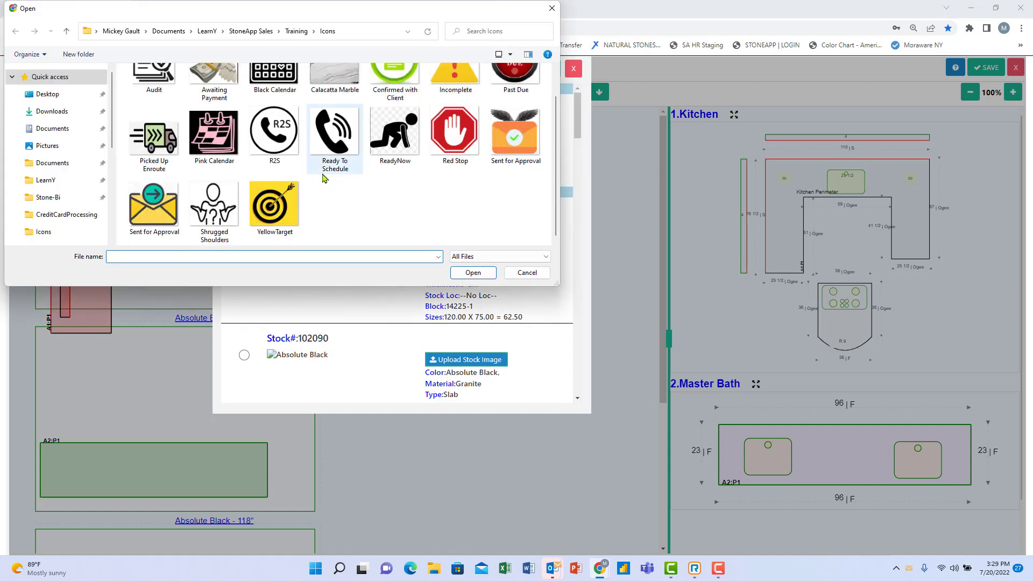
scroll(266, 156, "up", 1)
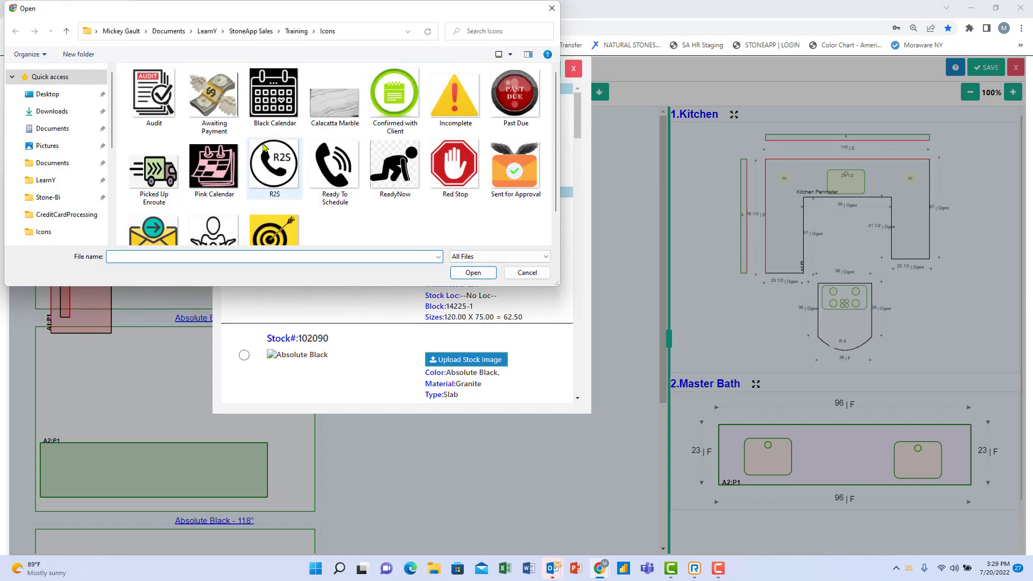
double_click(332, 105)
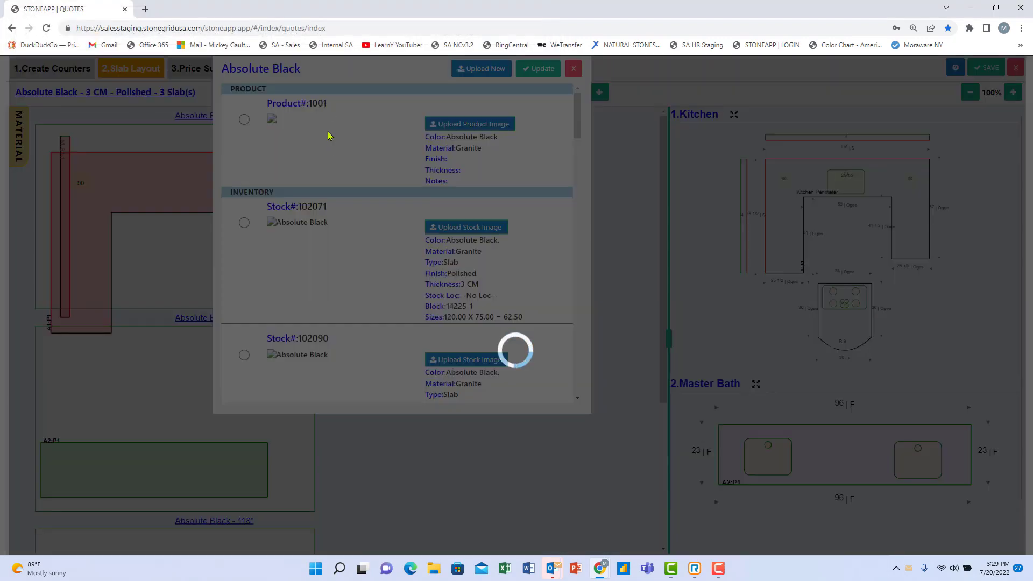
key("ctrl")
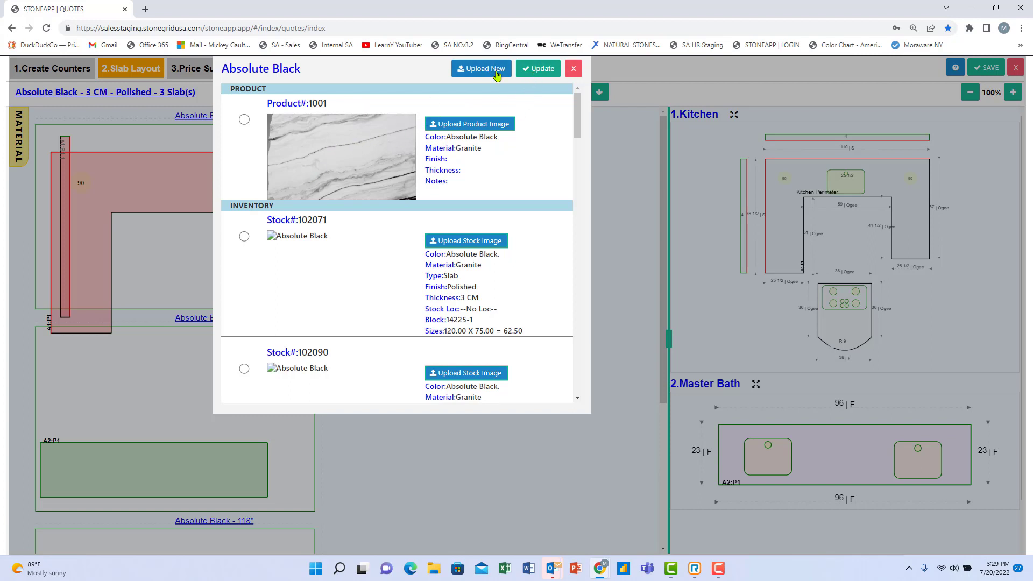
Give both stock slabs, including 102090, the Calacatta Marble image and save the update.
left_click(442, 241)
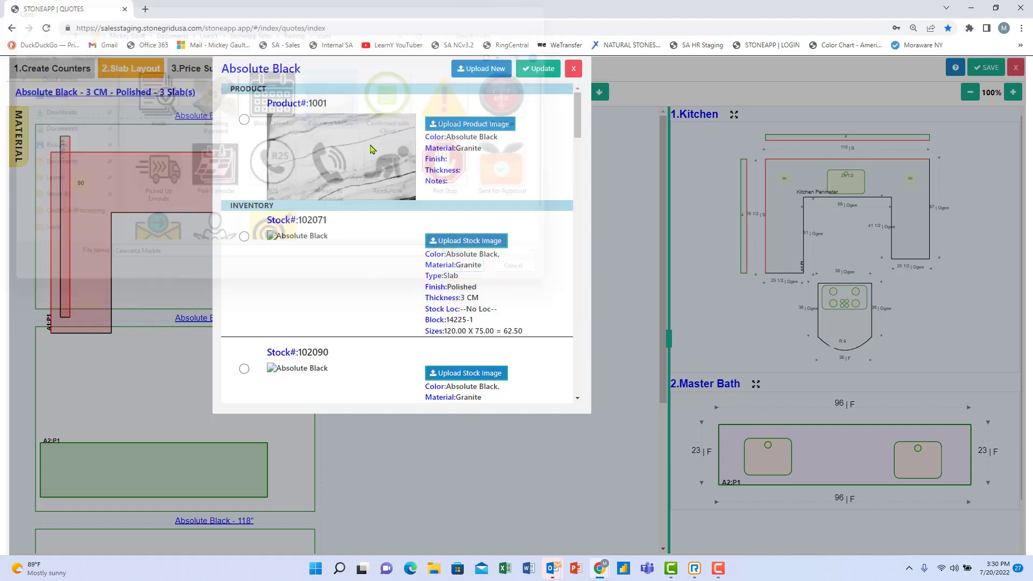
double_click(334, 115)
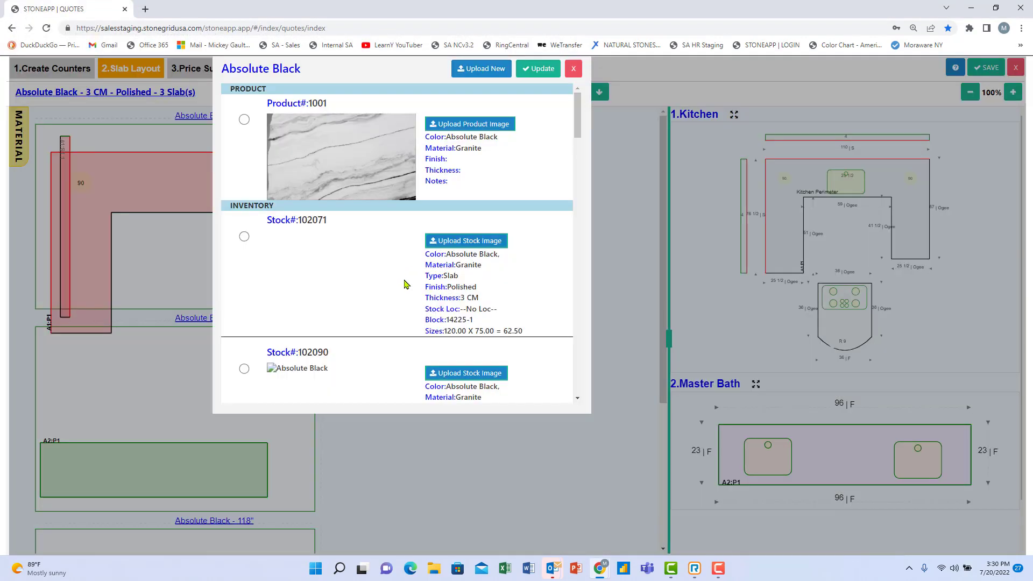
left_click(463, 374)
double_click(335, 102)
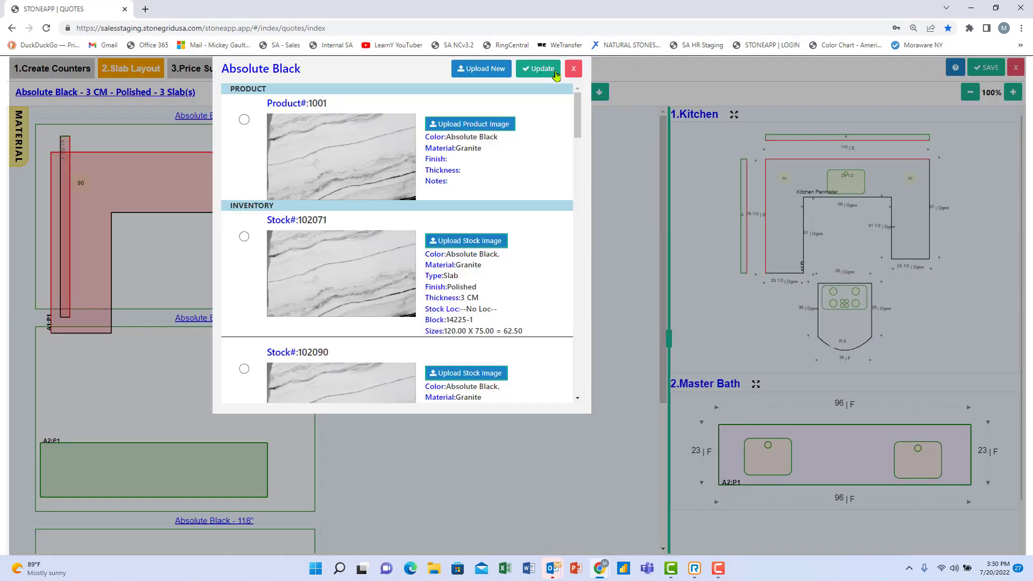
left_click(572, 68)
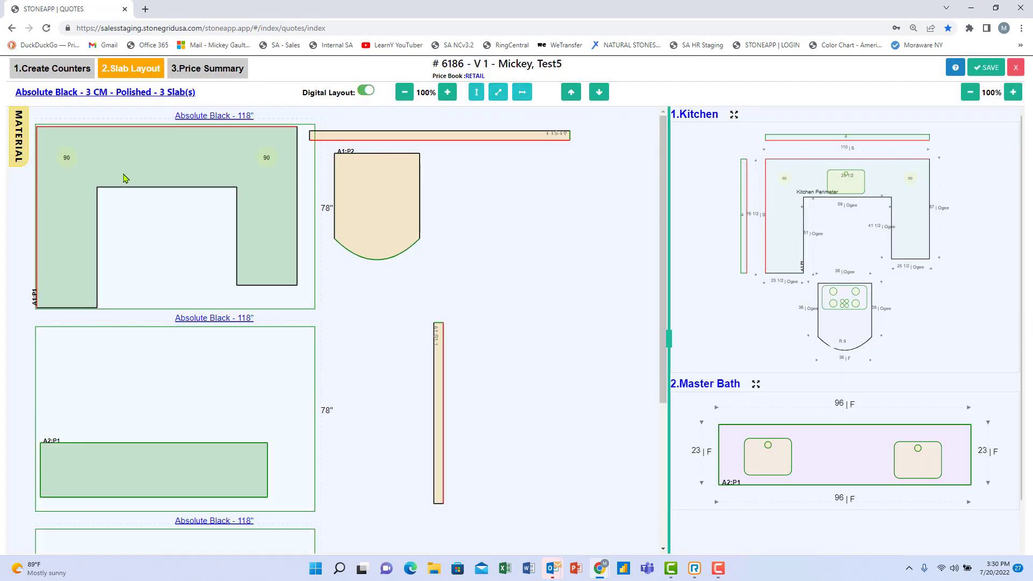
left_click(81, 198)
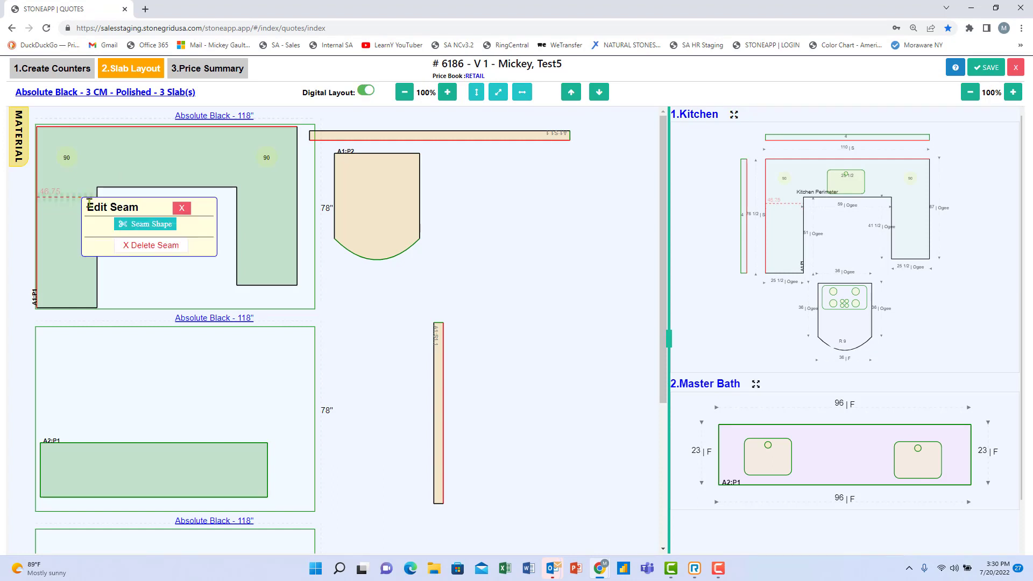
Add a corner seam to the Kitchen piece and position the pieces on the first slab.
left_click(138, 229)
mouse_move(76, 228)
left_mouse_down()
mouse_move(141, 227)
mouse_move(73, 227)
left_mouse_up()
left_click_drag(77, 229, 76, 231)
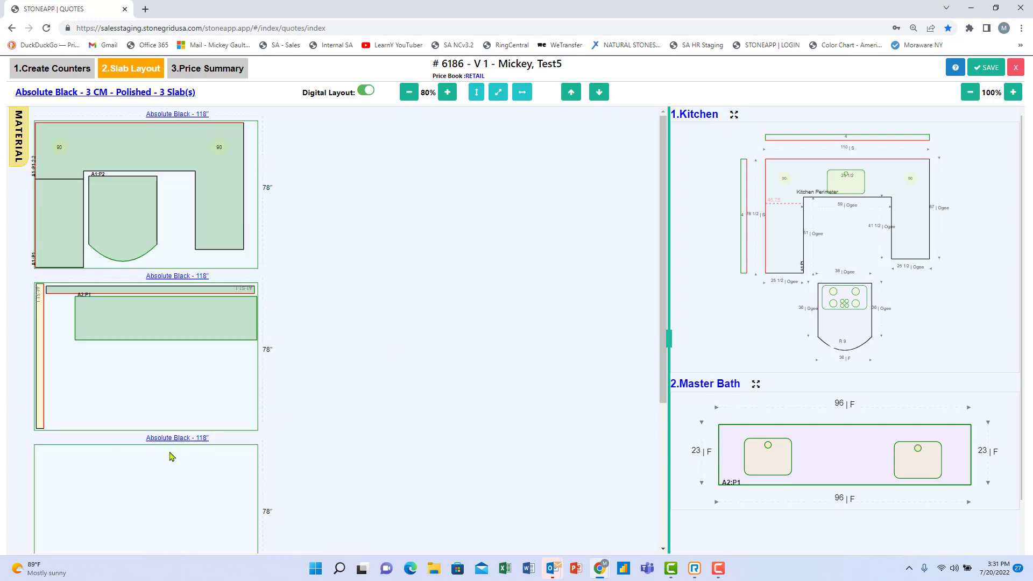
Select Absolute Black stock slabs #102071 and #102090, update the layout, and save the quote.
right_click(170, 456)
left_click(161, 441)
left_click(160, 441)
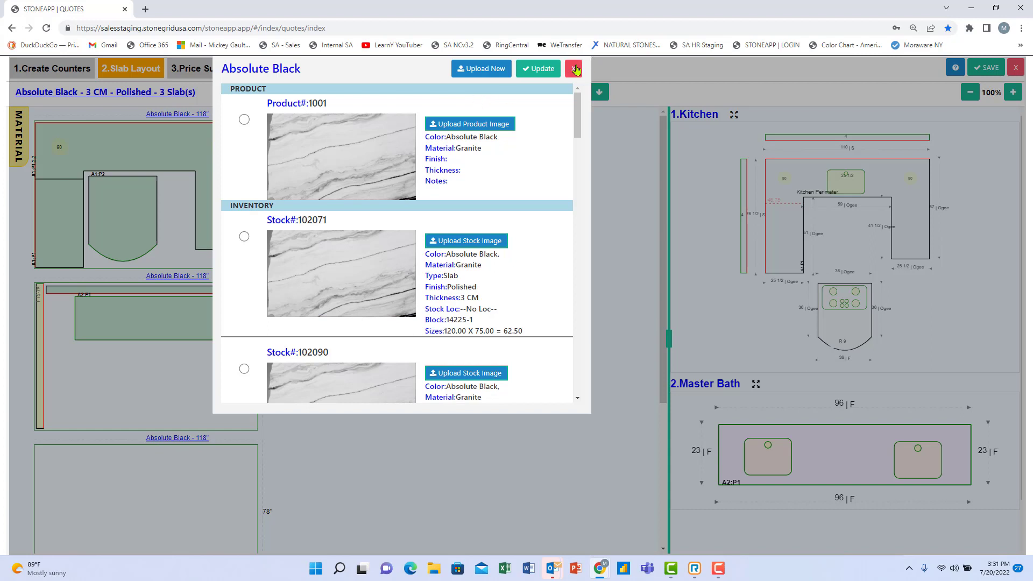
left_click(244, 120)
left_click(244, 236)
left_click(244, 369)
left_click(538, 68)
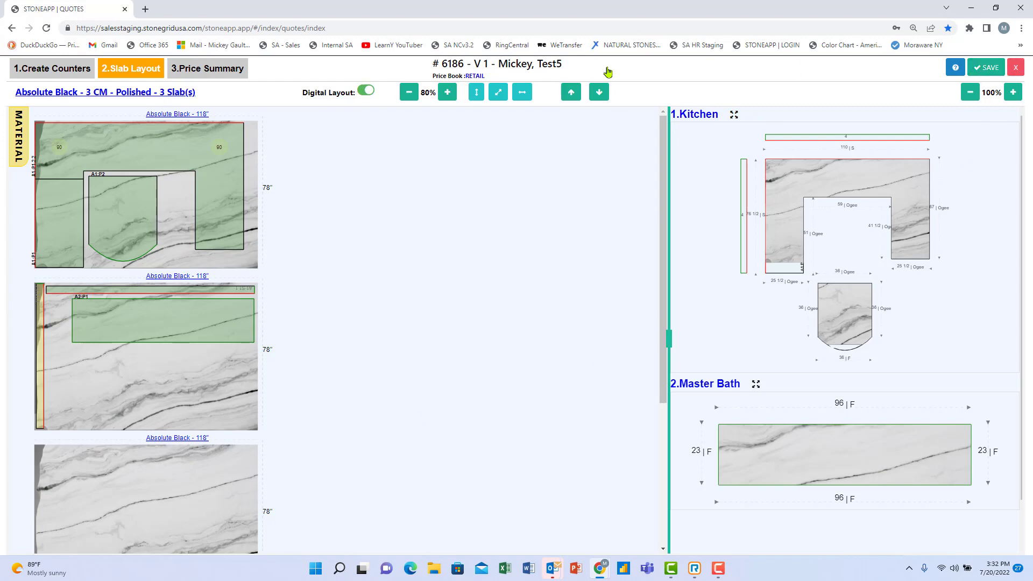
left_click(986, 68)
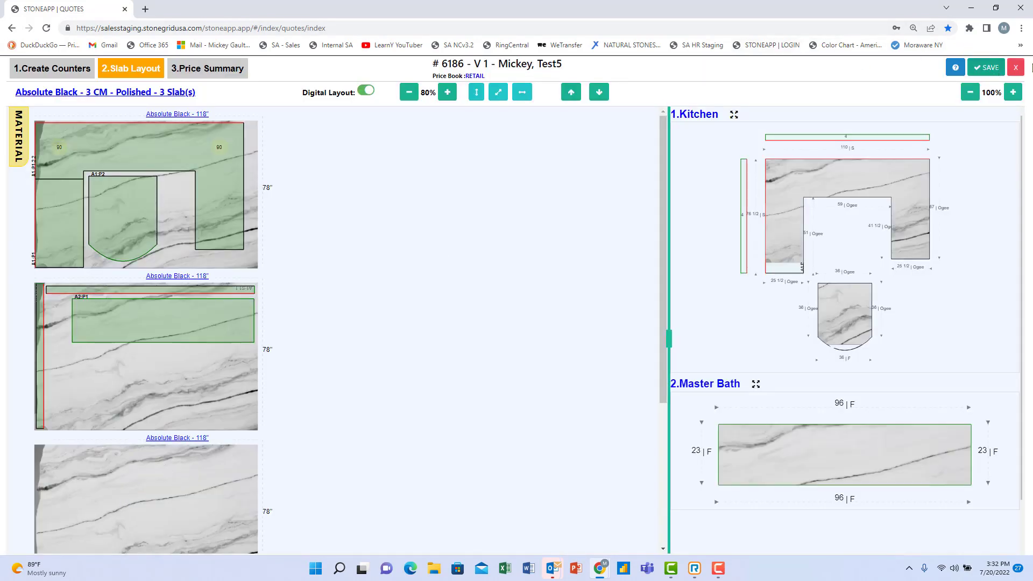
left_click(52, 68)
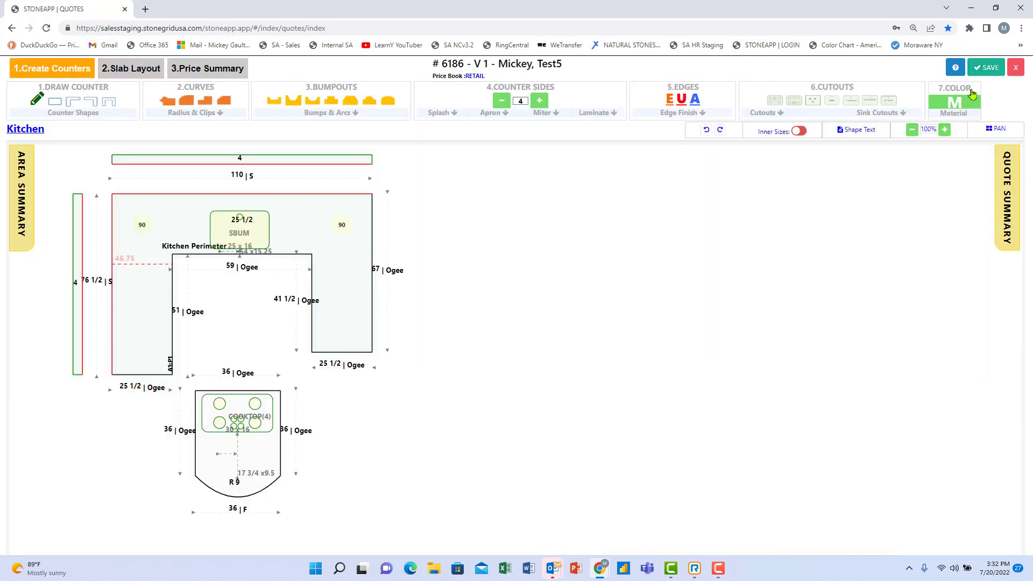
Change the Absolute Black slab quantity from 3 to 2 and save, totalling 127.84 SF.
left_click(961, 105)
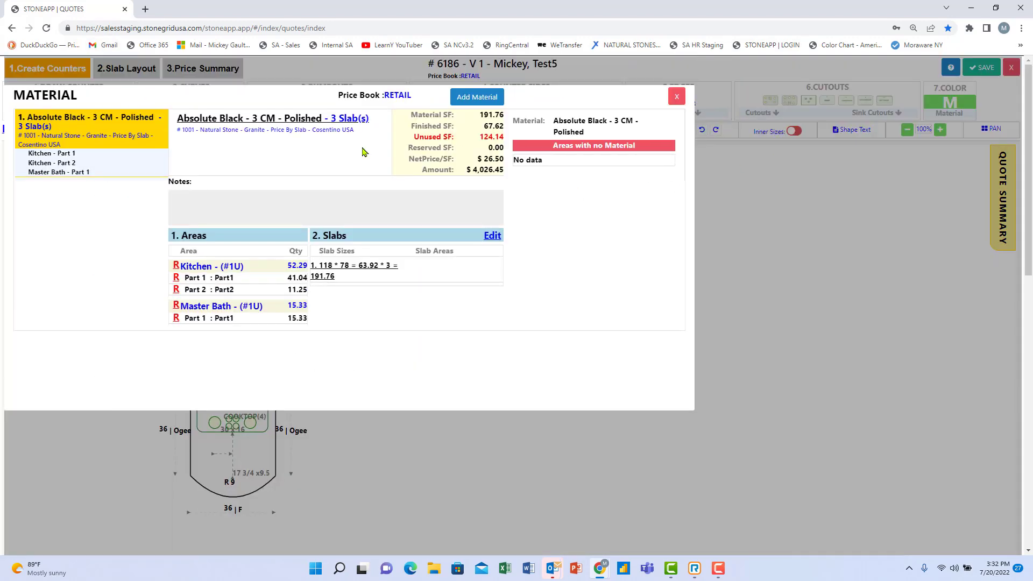
left_click(314, 118)
double_click(746, 131)
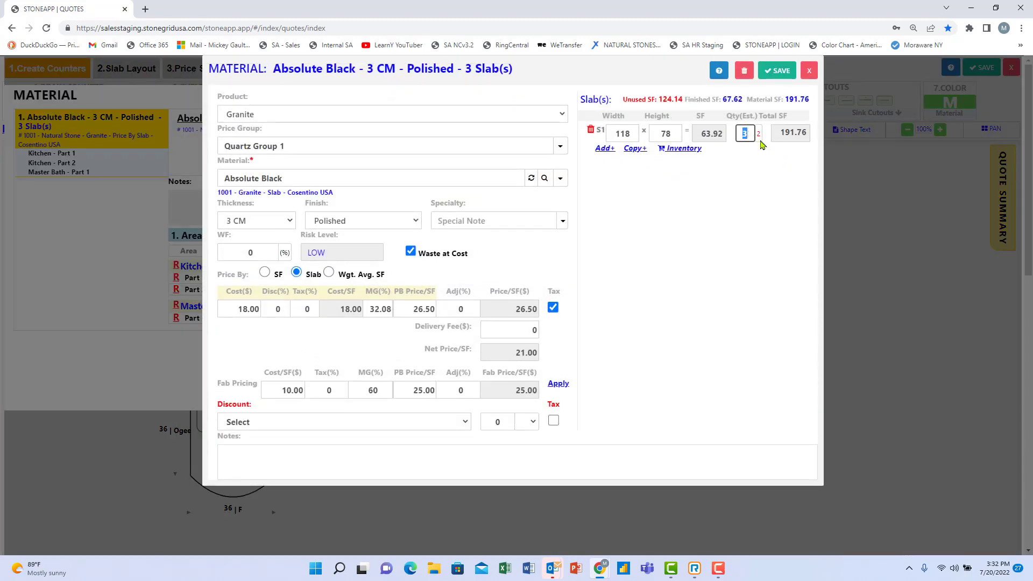
key("ctrl")
key("ctrl")
type("2")
left_click(763, 72)
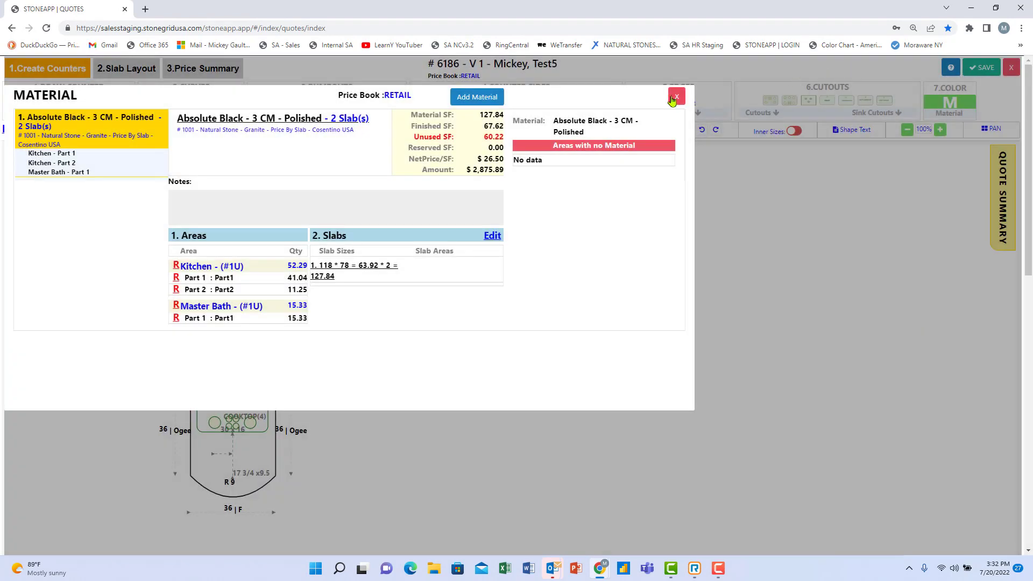
left_click(674, 98)
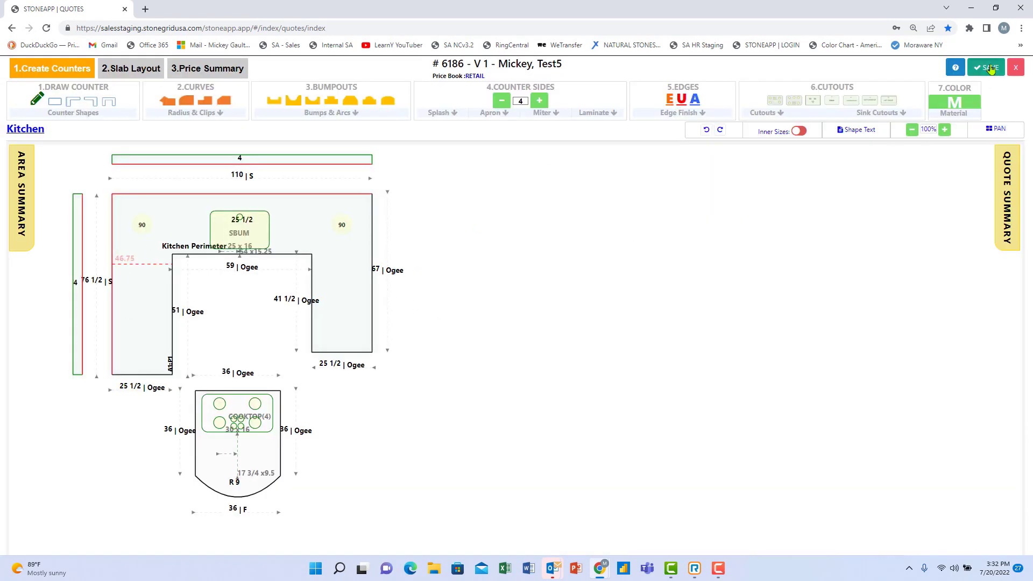
Review the Kitchen summary ($2,875.89 total) and open the Kitchen's Area(s) Info pricing.
left_click(1018, 68)
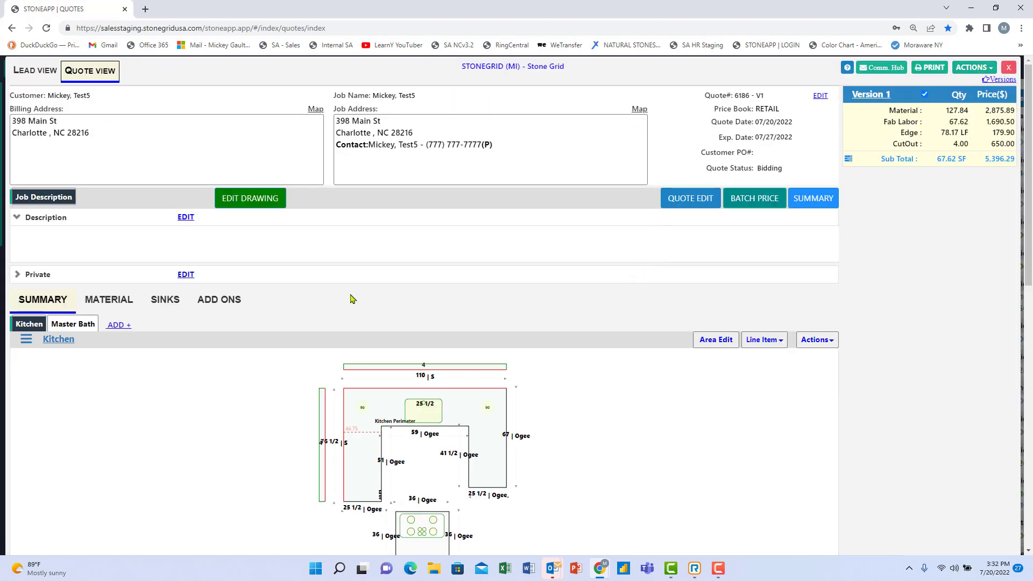
scroll(249, 366, "down", 2)
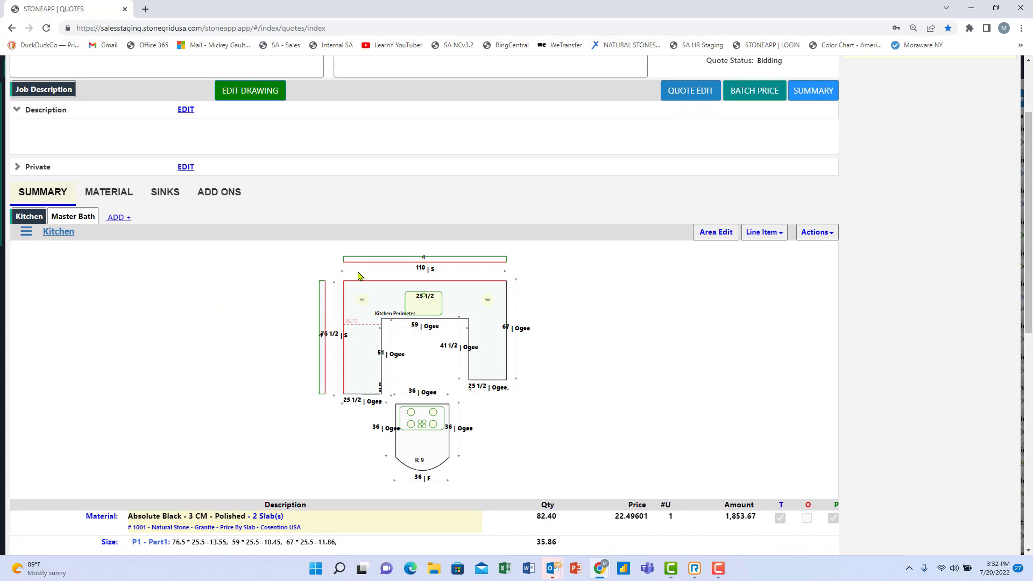
scroll(459, 444, "down", 1)
scroll(459, 444, "down", 3)
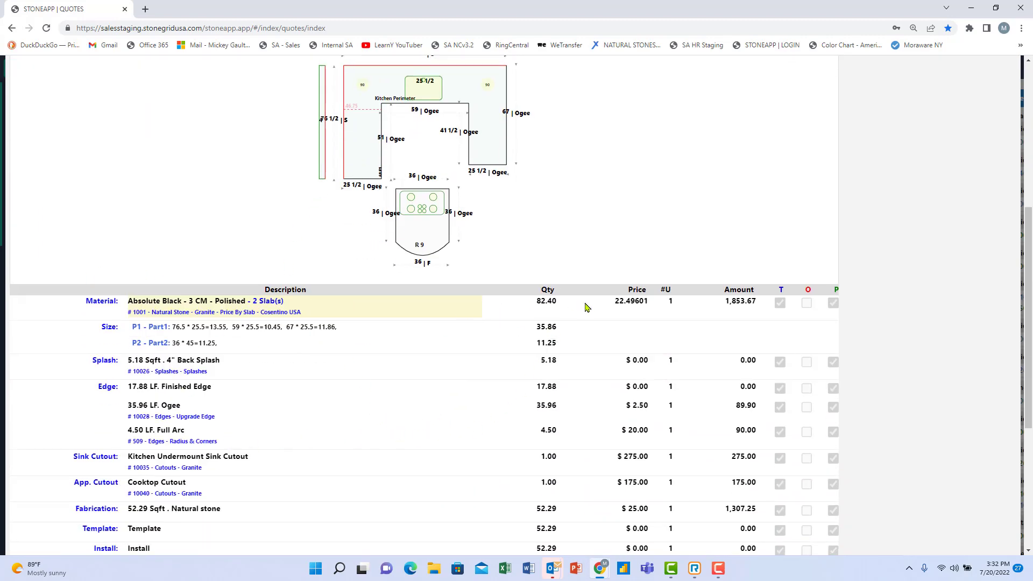
scroll(531, 369, "up", 4)
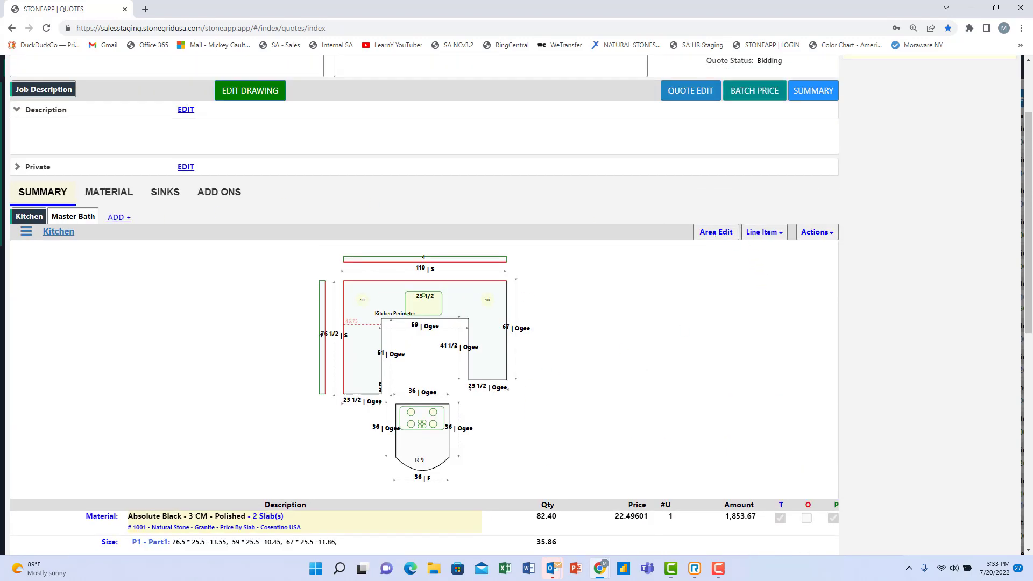
left_click(33, 216)
left_click(720, 240)
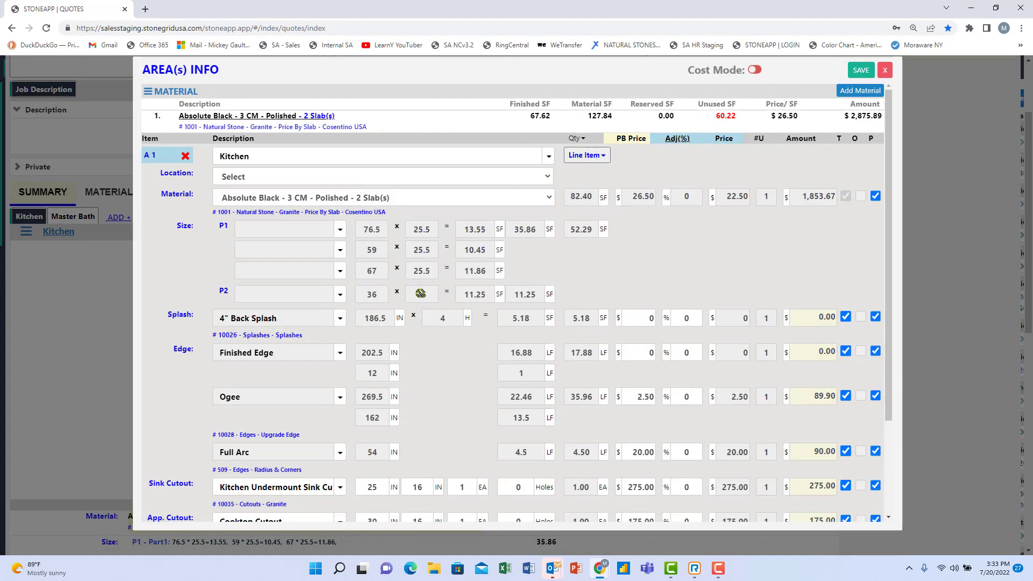
Add an Add On Products line with Brackets: Cabinet, 1 EA at $100.00, to the Kitchen.
scroll(491, 240, "down", 2)
scroll(491, 240, "up", 1)
left_click(588, 101)
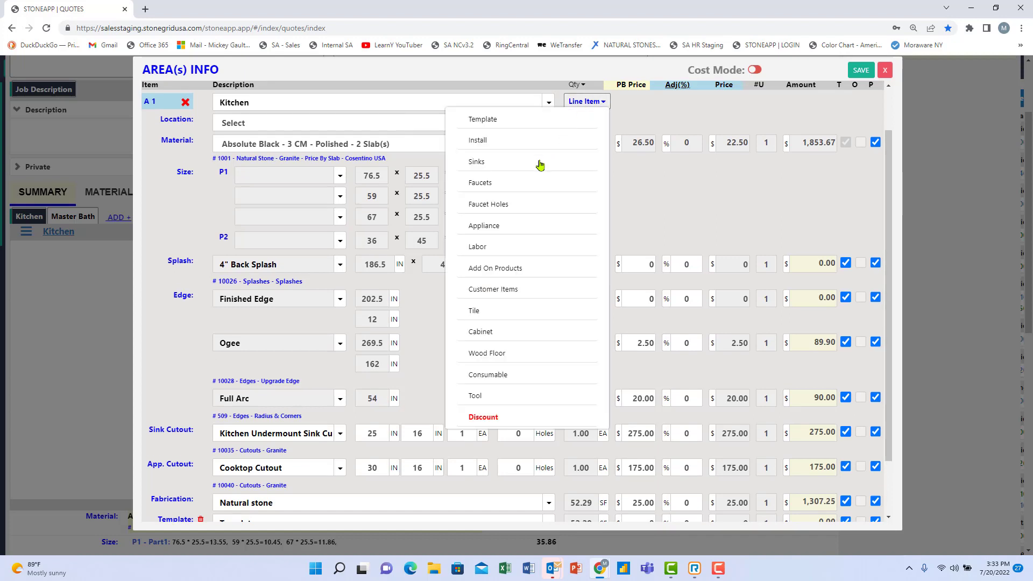
left_click(506, 270)
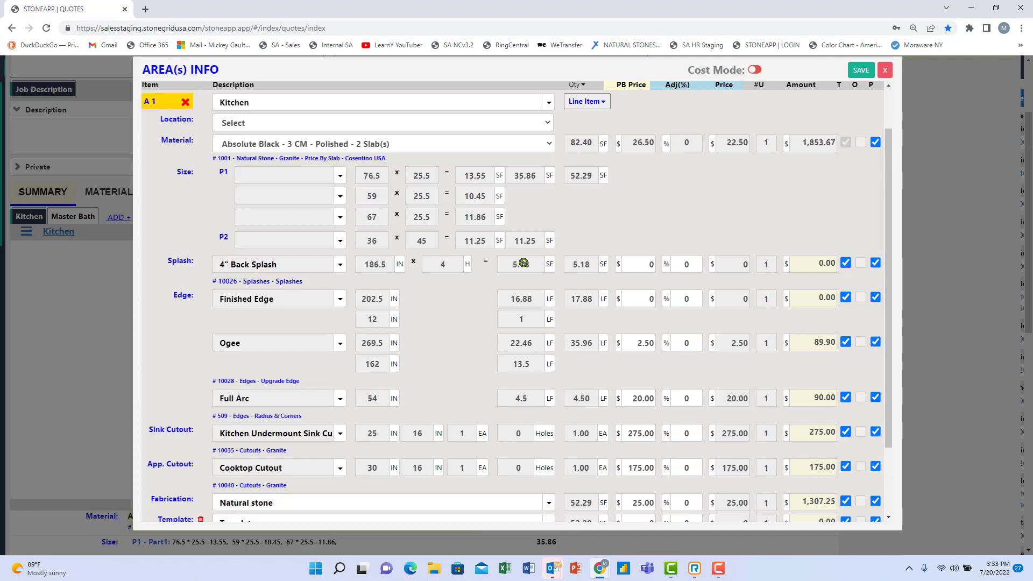
scroll(302, 350, "down", 2)
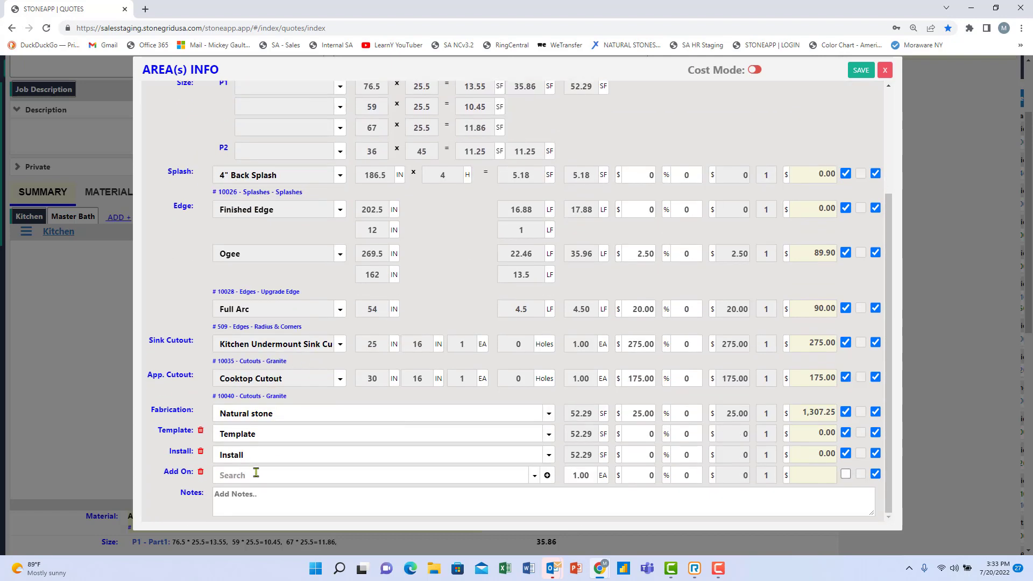
left_click(535, 475)
scroll(447, 448, "down", 3)
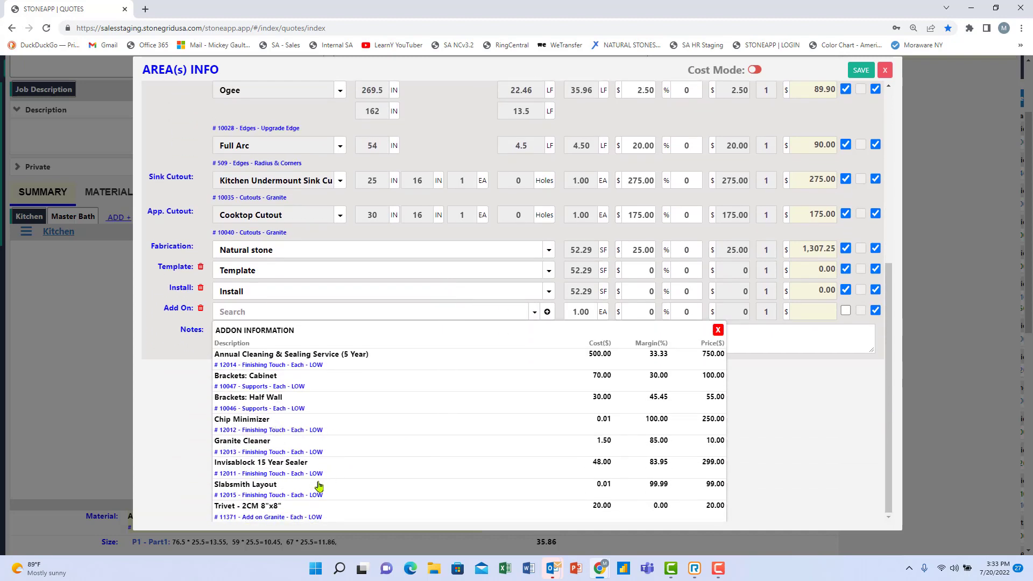
left_click(237, 381)
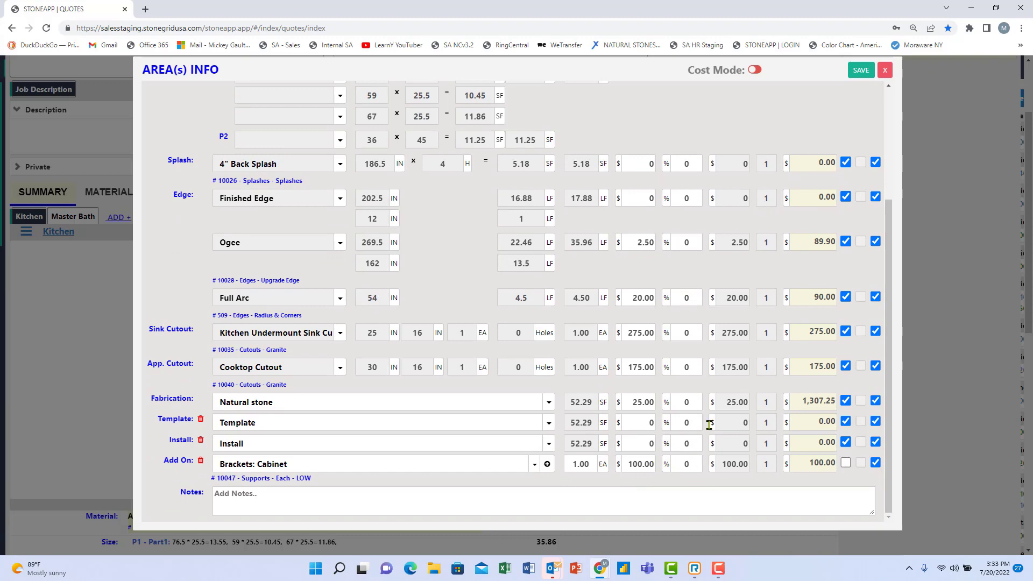
scroll(732, 272, "up", 3)
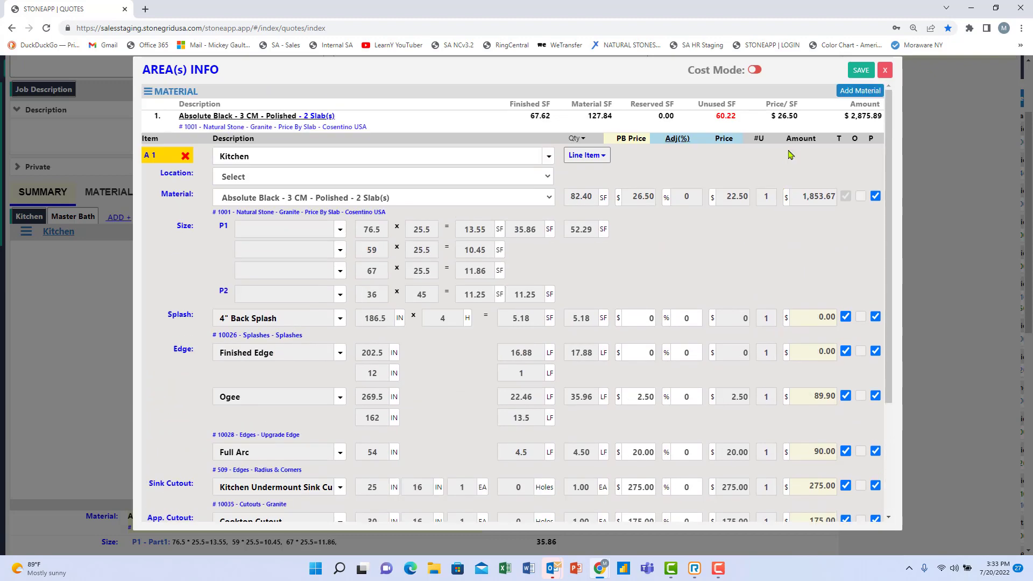
Turn on Cost Mode and set the Brackets: Cabinet quantity to 3 EA ($300.00).
left_click(757, 72)
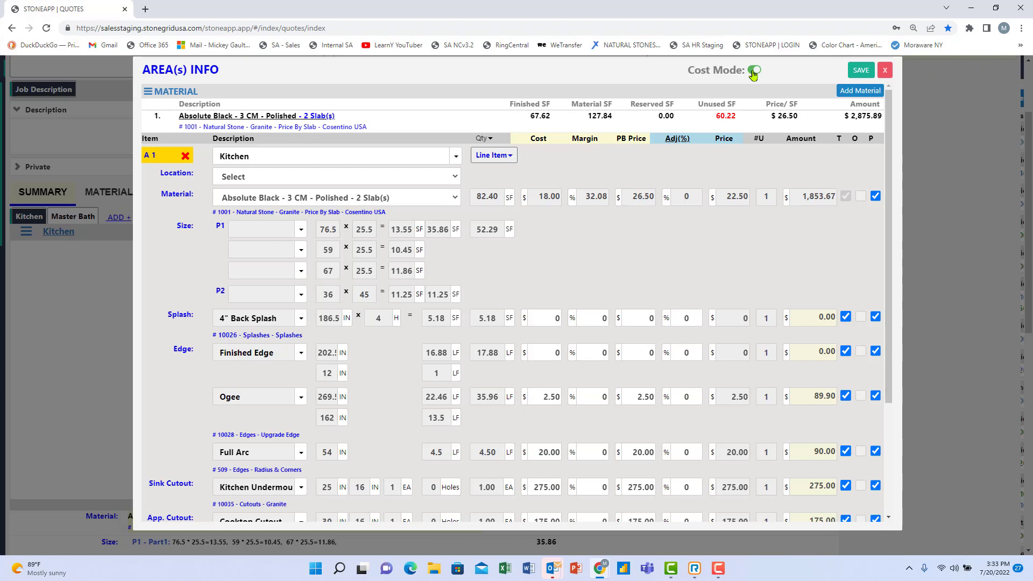
scroll(532, 377, "down", 3)
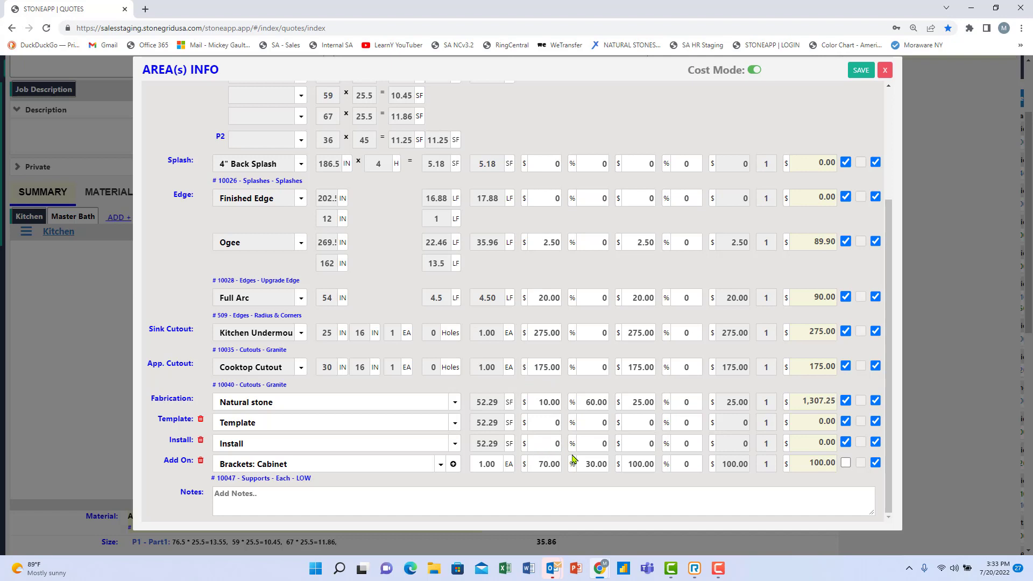
left_click(542, 465)
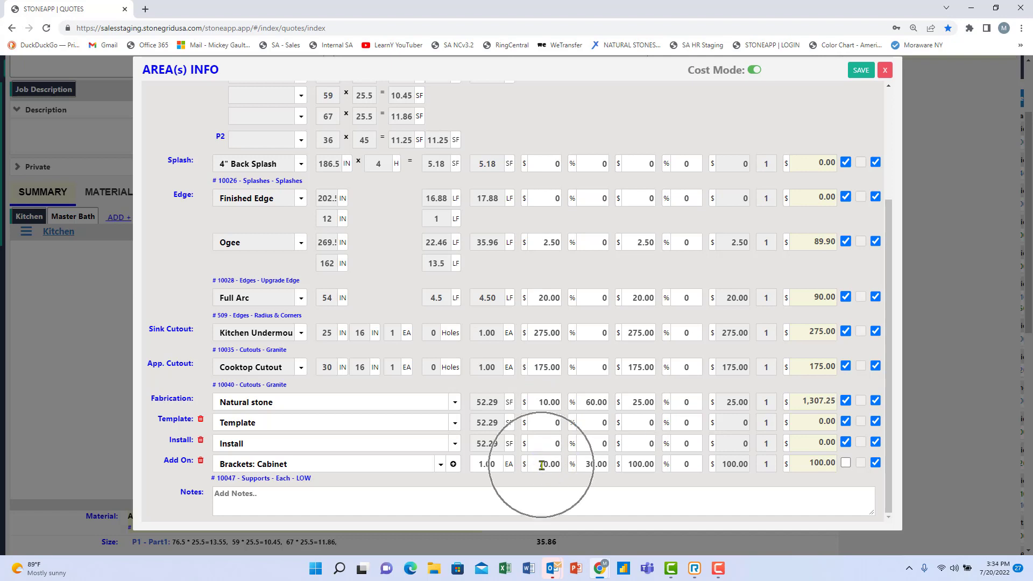
left_click(632, 466)
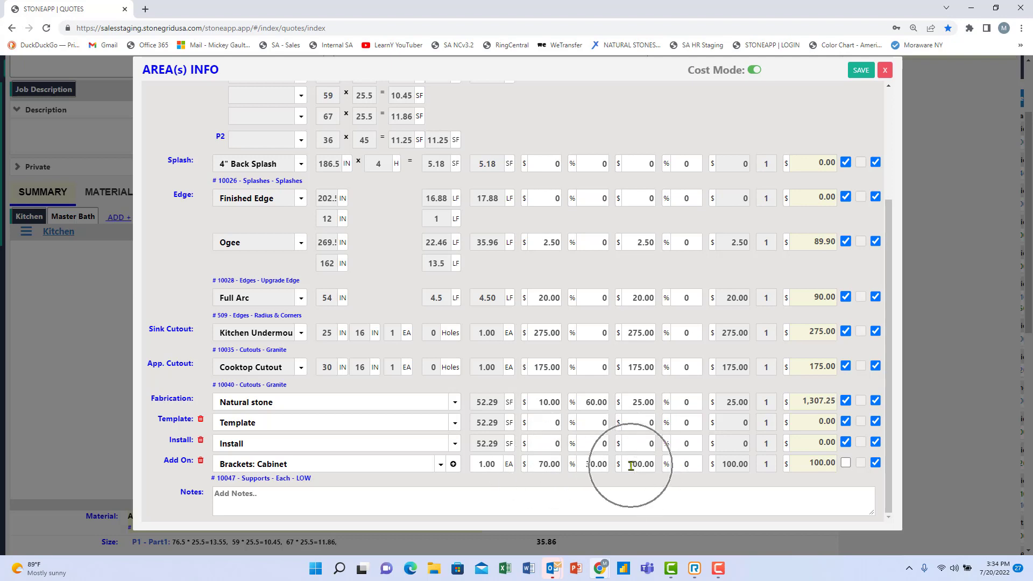
left_click_drag(484, 464, 472, 466)
type("3")
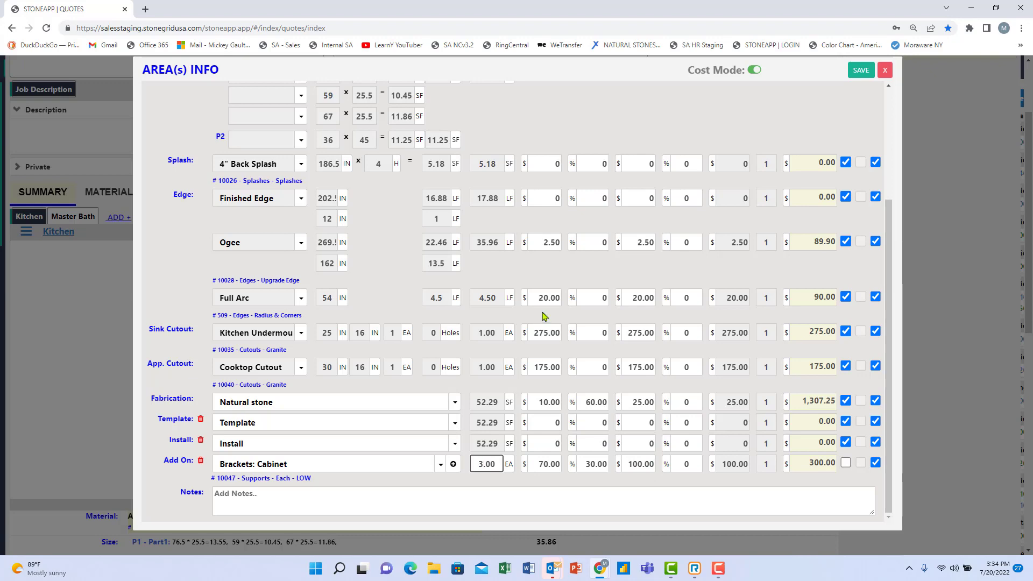
scroll(499, 186, "up", 3)
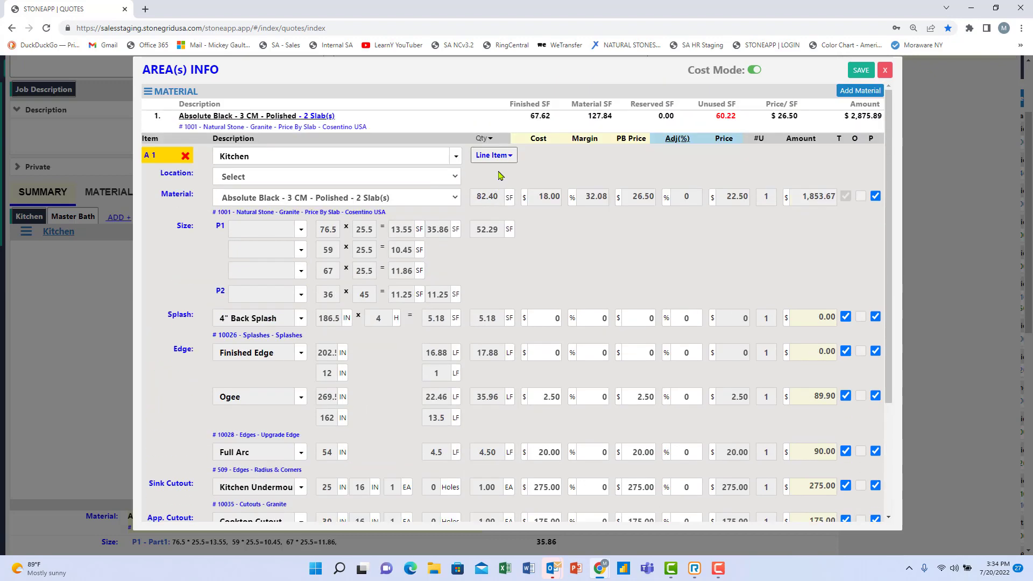
Add a Labor line item with Extra Crew to the Kitchen area.
left_click(494, 156)
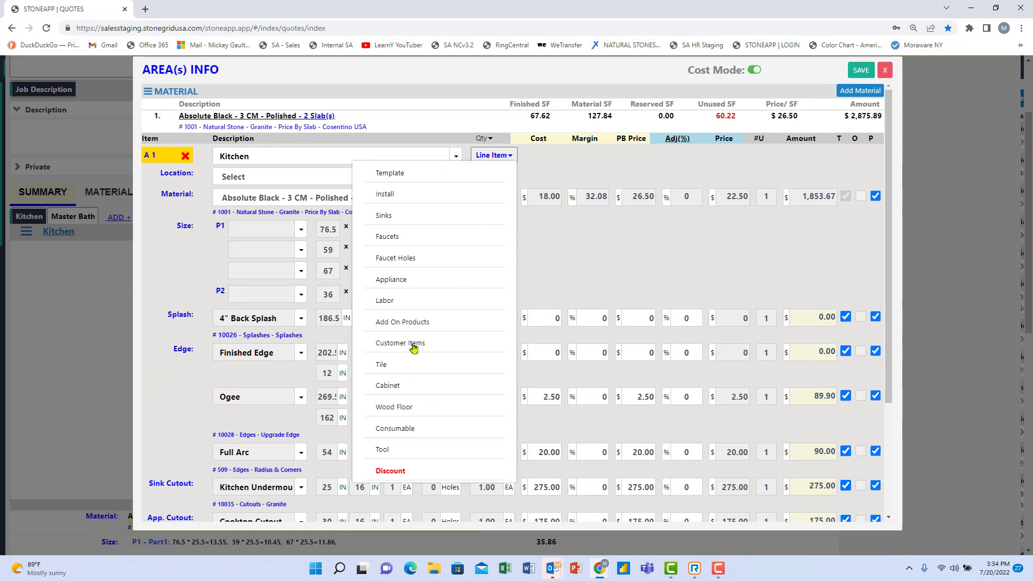
left_click(396, 300)
scroll(554, 310, "down", 3)
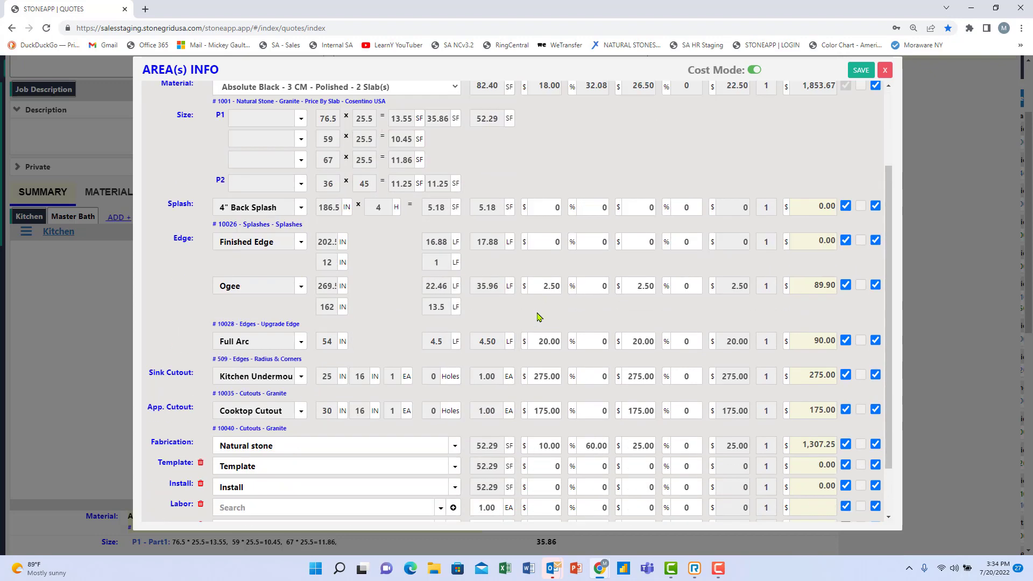
left_click(441, 445)
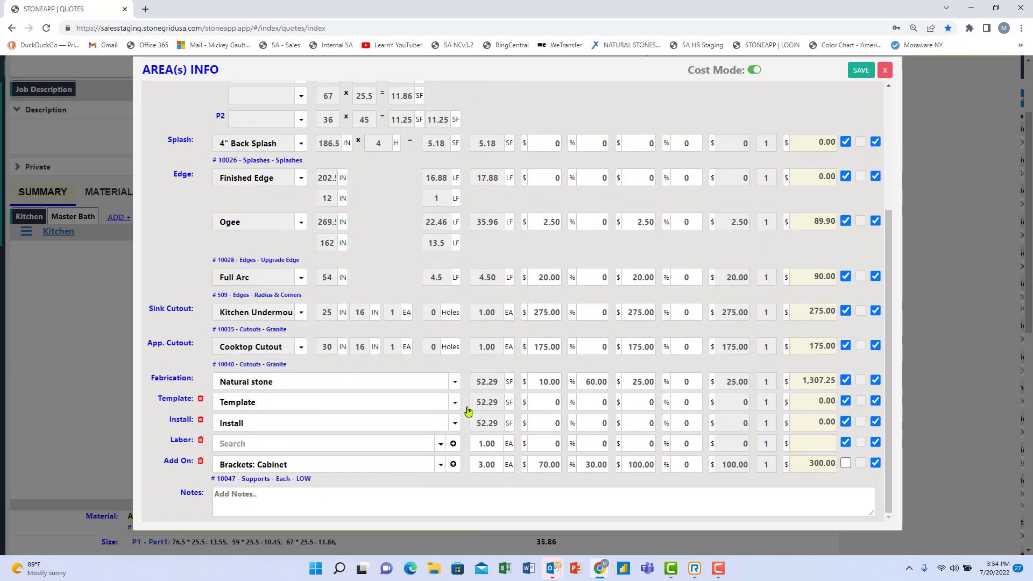
scroll(332, 494, "up", 1)
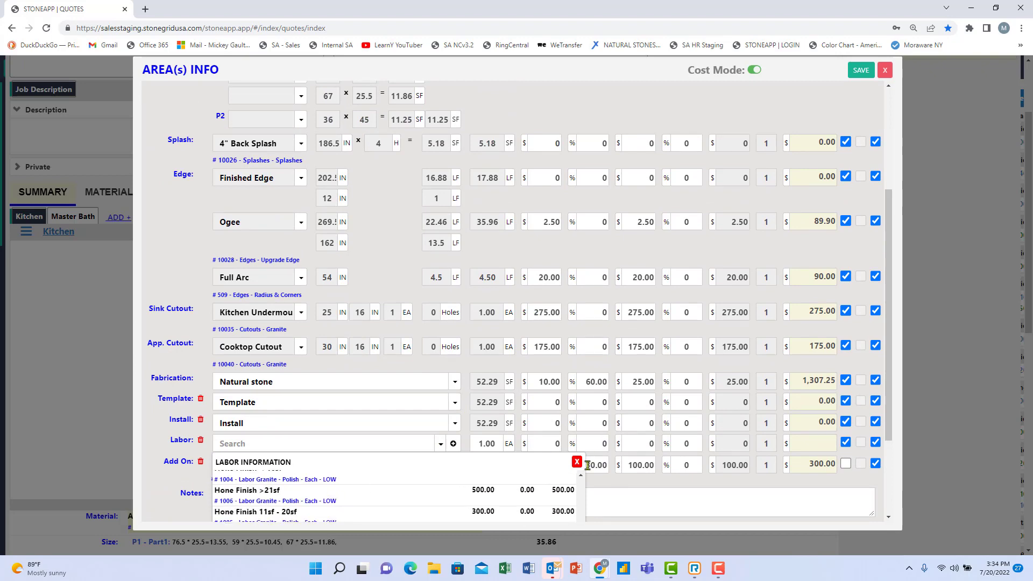
left_click_drag(888, 265, 882, 380)
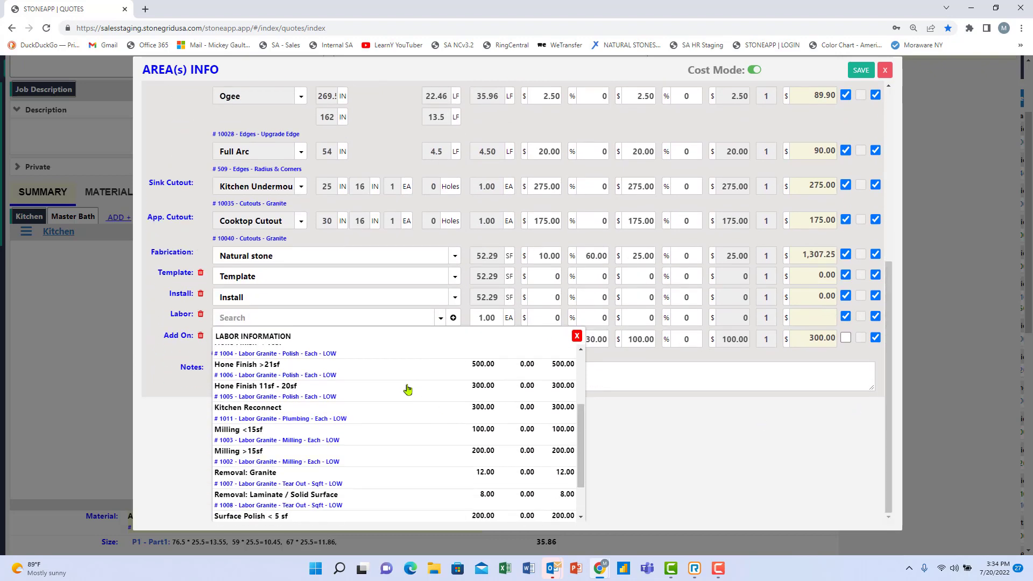
scroll(366, 384, "up", 1)
scroll(367, 382, "up", 2)
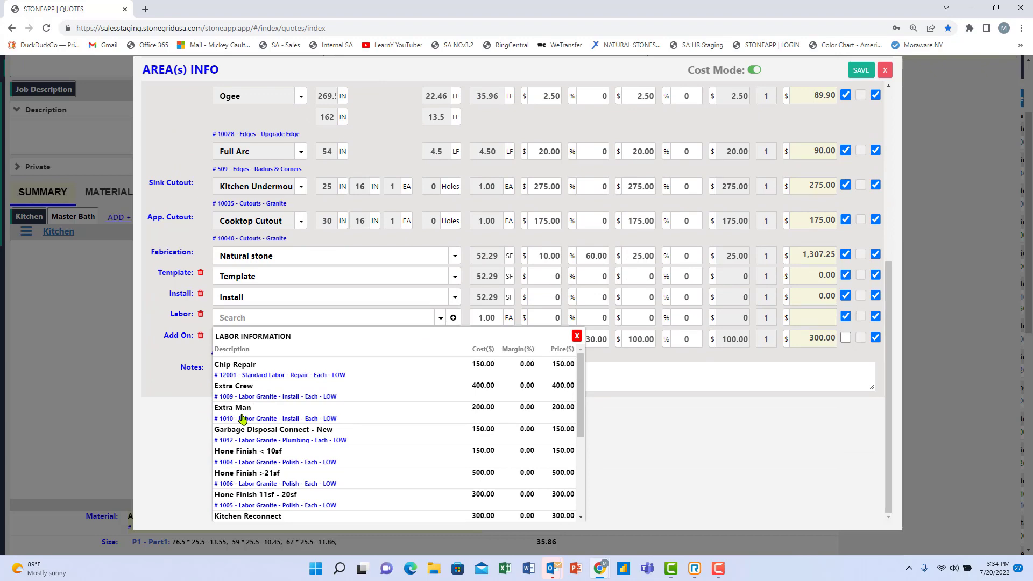
left_click(246, 387)
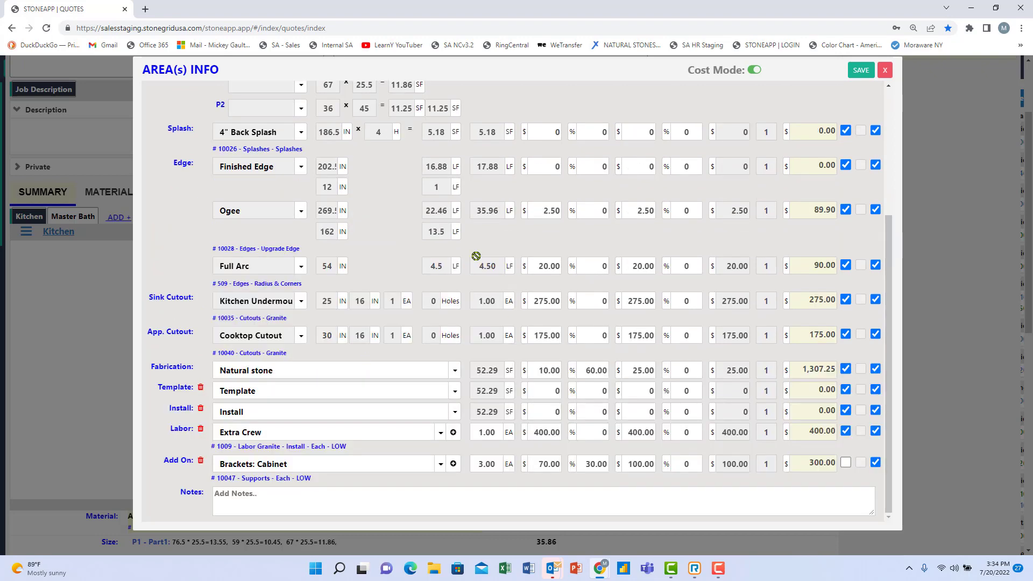
Set the Extra Crew cost to 175.00 against its 400.00 price, giving a 56.25% margin.
left_click(532, 433)
left_click_drag(538, 434, 677, 434)
type("175")
type("400")
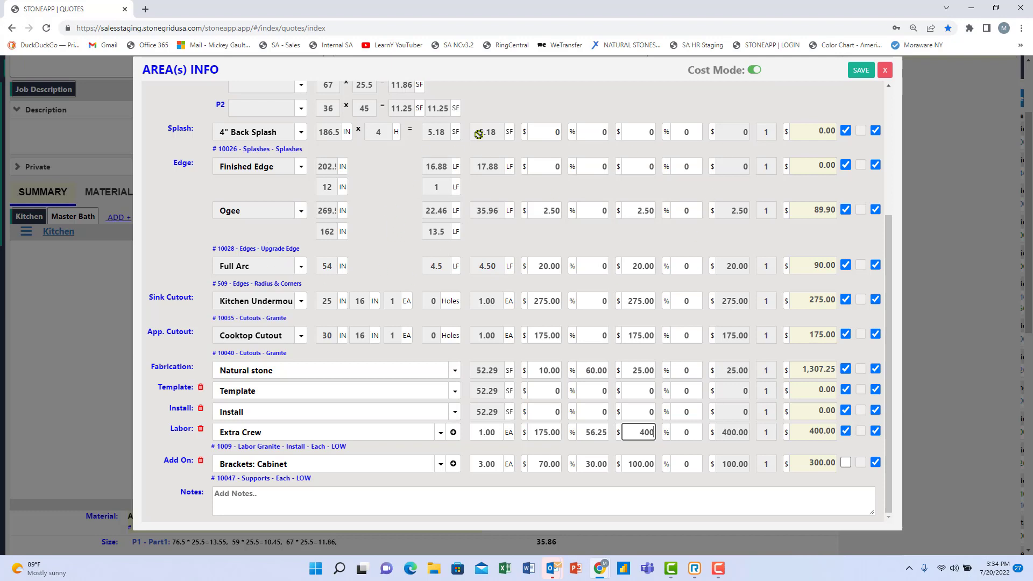
scroll(308, 339, "up", 2)
scroll(308, 339, "up", 2)
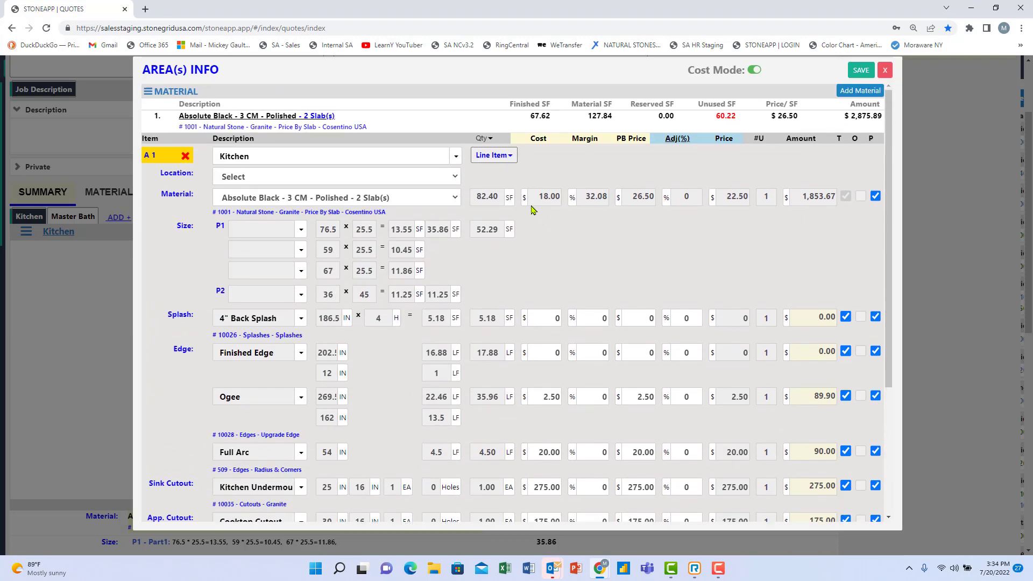
Add a Customer Items row with responsibilities 1–7, from plumbing through drywall repair.
left_click(501, 156)
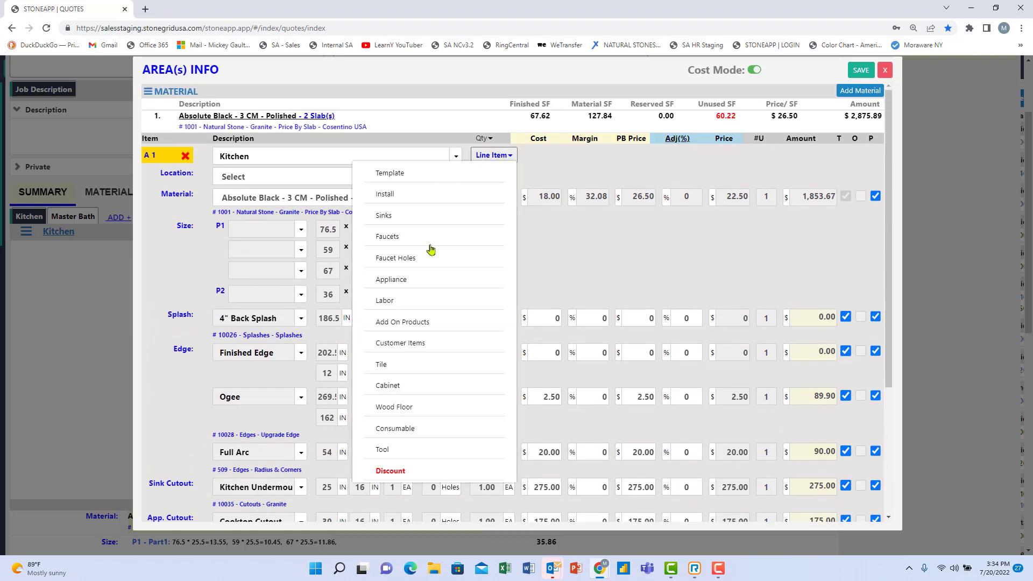
left_click(398, 344)
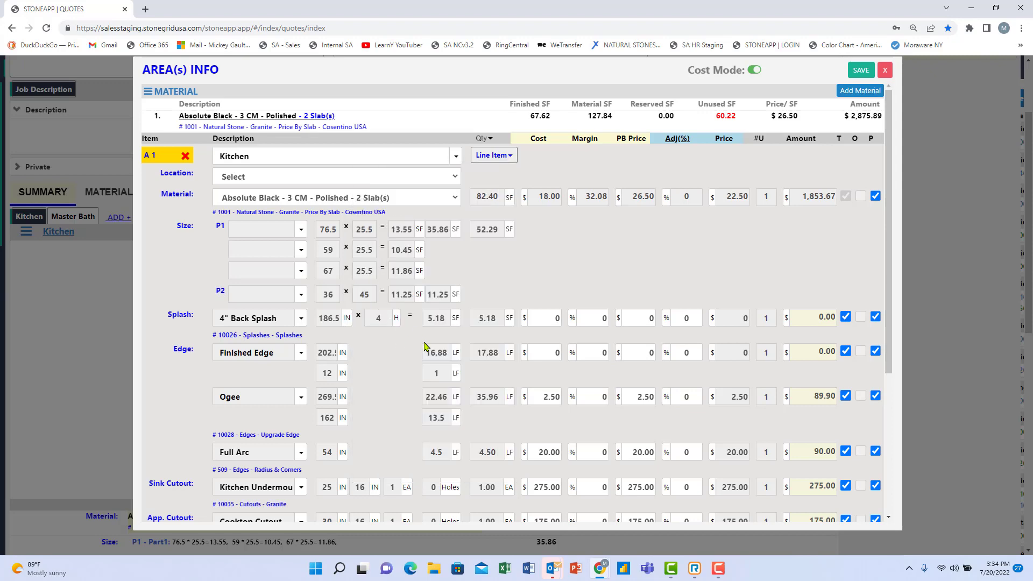
scroll(425, 346, "down", 5)
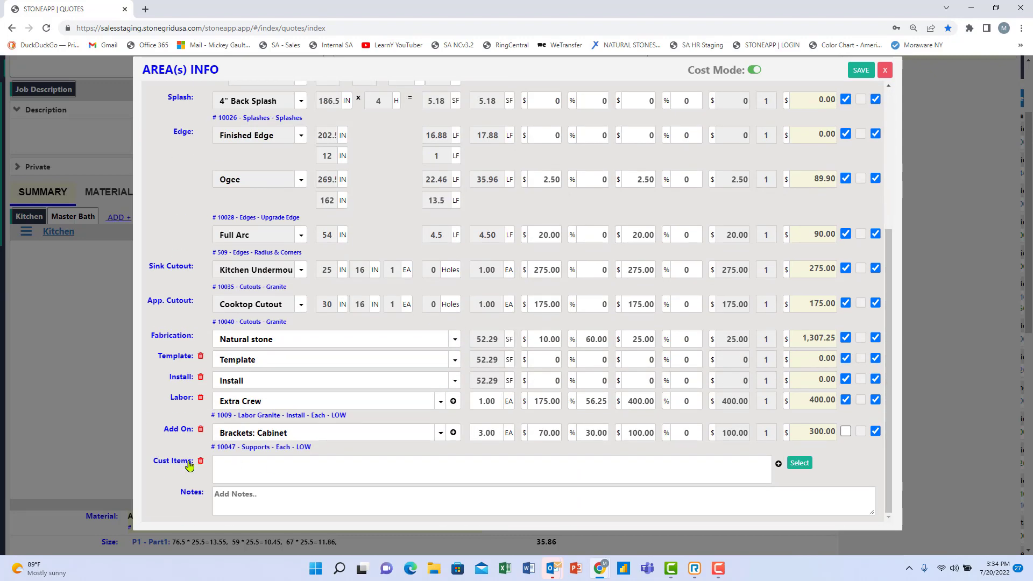
left_click(799, 464)
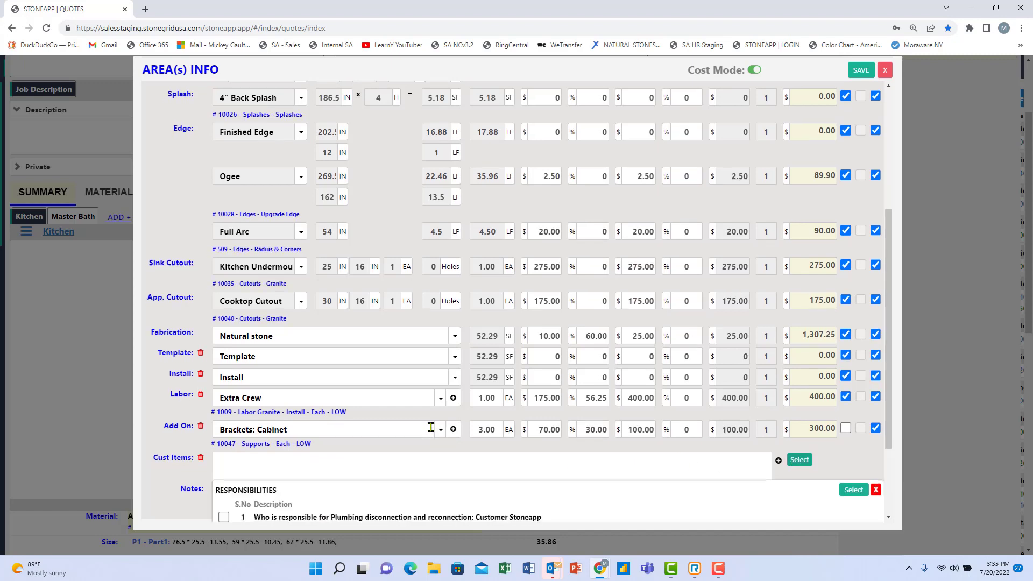
scroll(233, 399, "down", 3)
left_click(224, 400)
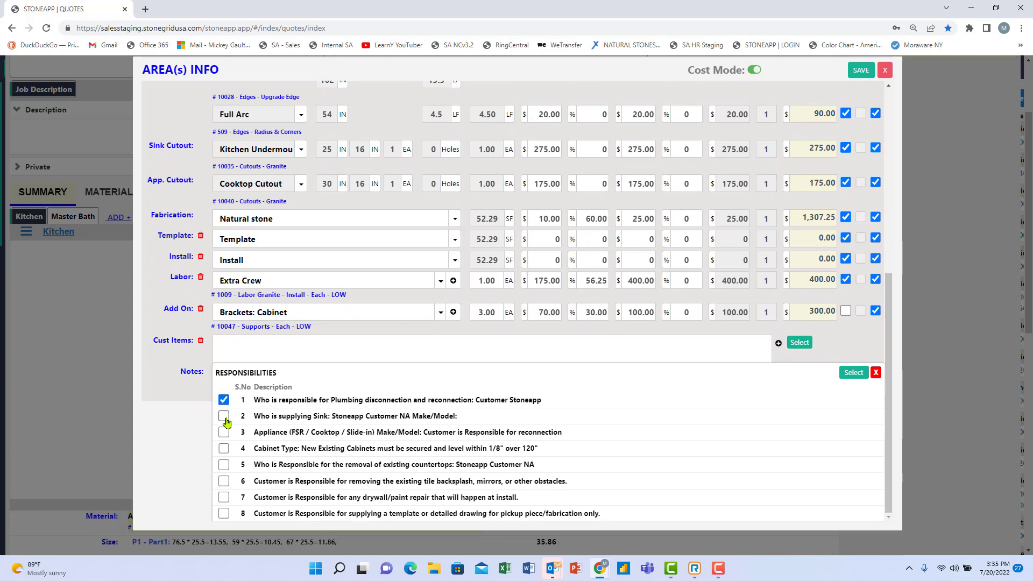
left_click(223, 417)
left_click(224, 433)
left_click(224, 449)
left_click(223, 465)
left_click(223, 481)
left_click(222, 499)
left_click(853, 373)
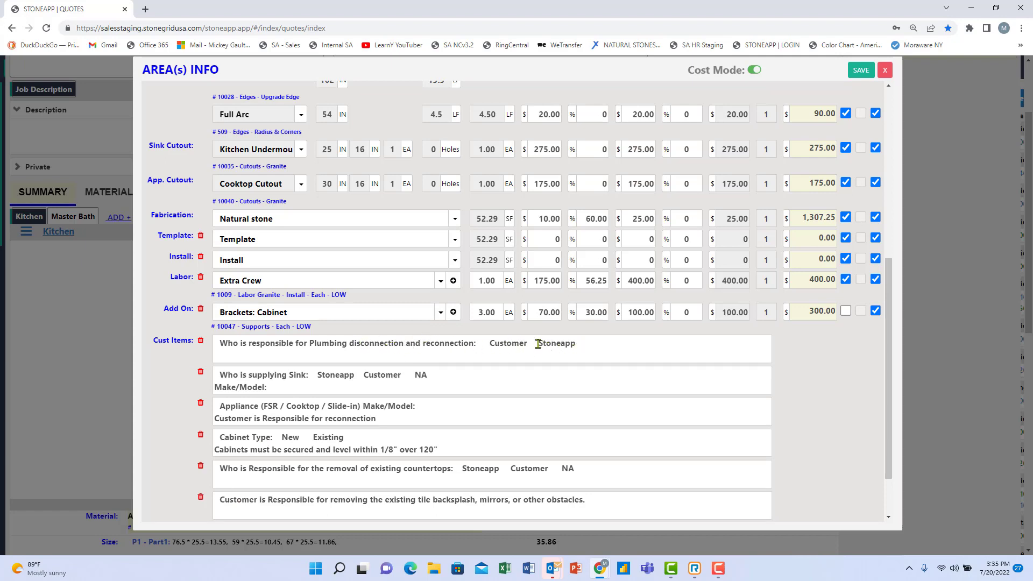
Remove 'Stoneapp' from the plumbing line so only the Customer is responsible.
left_click_drag(575, 344, 535, 346)
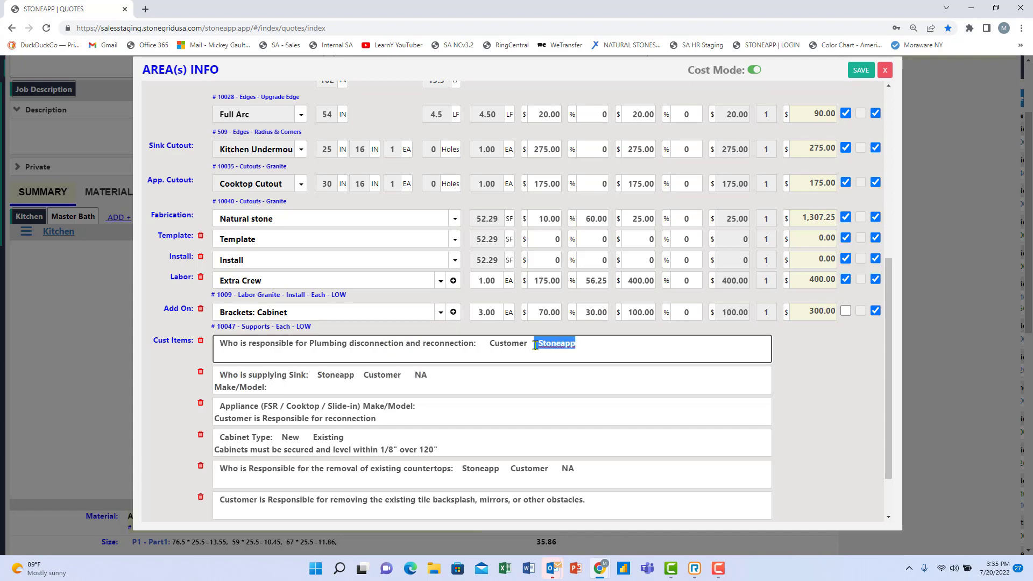
key("BackSpace")
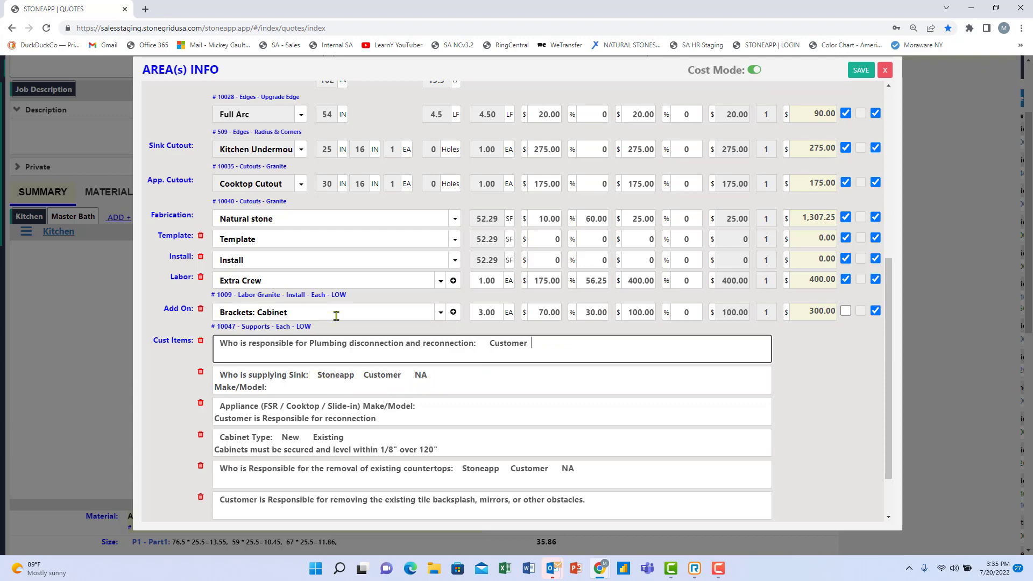
scroll(375, 280, "up", 6)
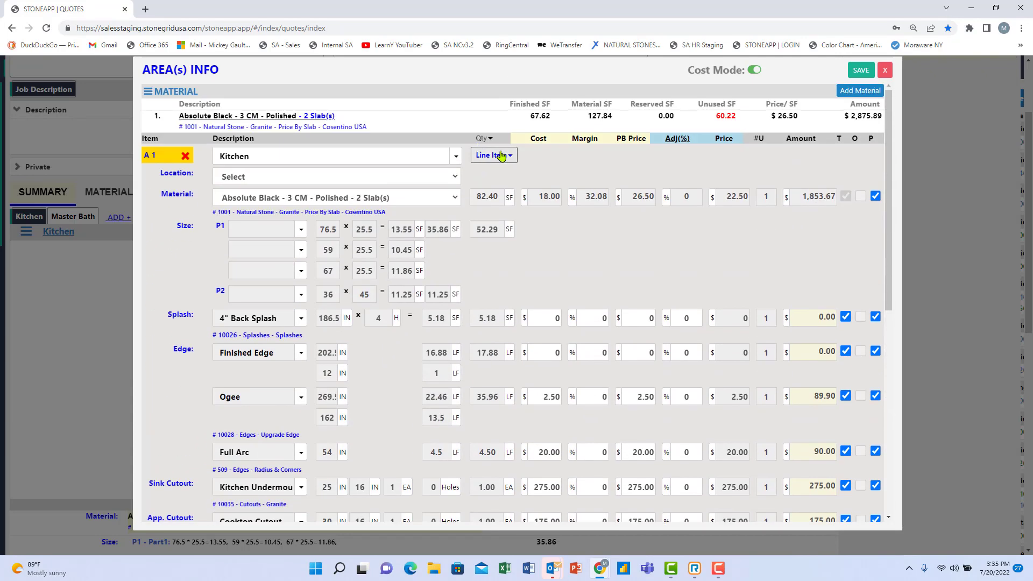
left_click(501, 155)
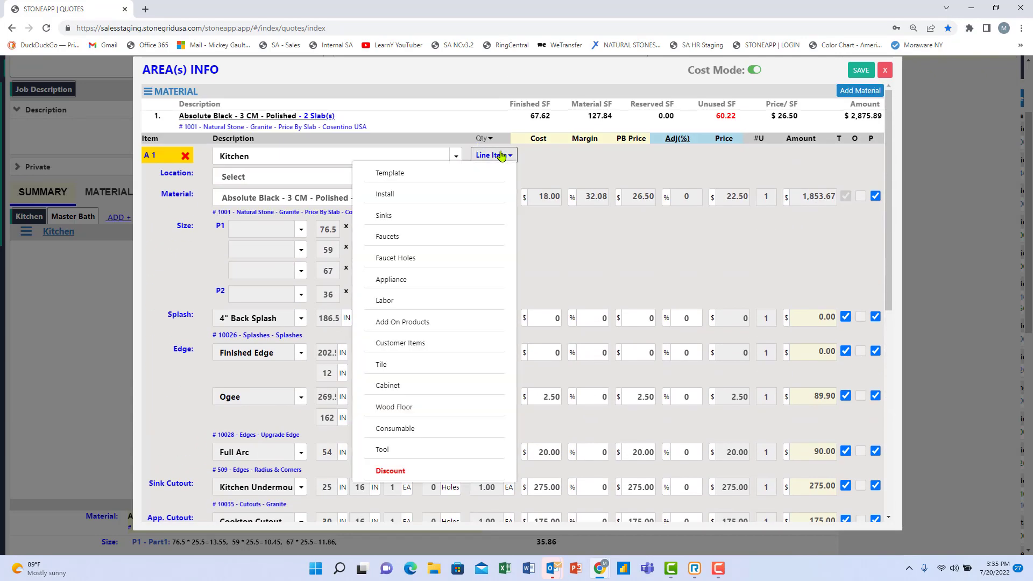
left_click(383, 220)
scroll(258, 350, "down", 6)
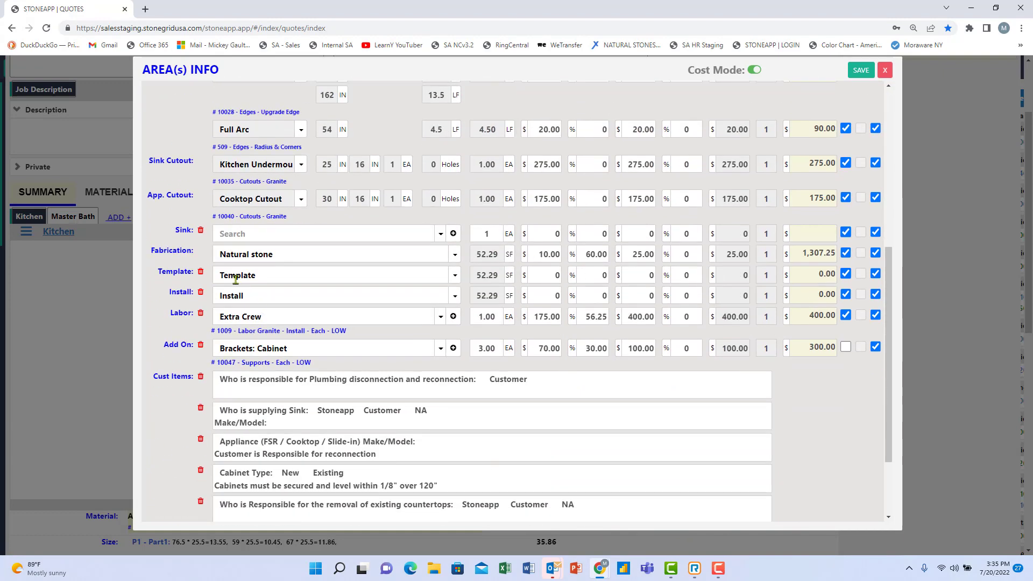
left_click(441, 234)
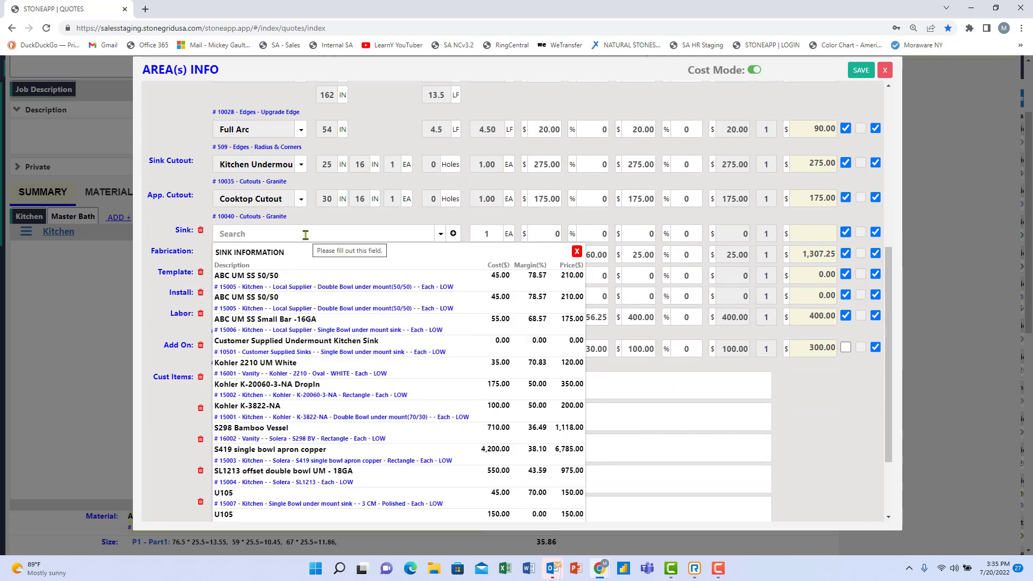
left_click(305, 236)
type("s419")
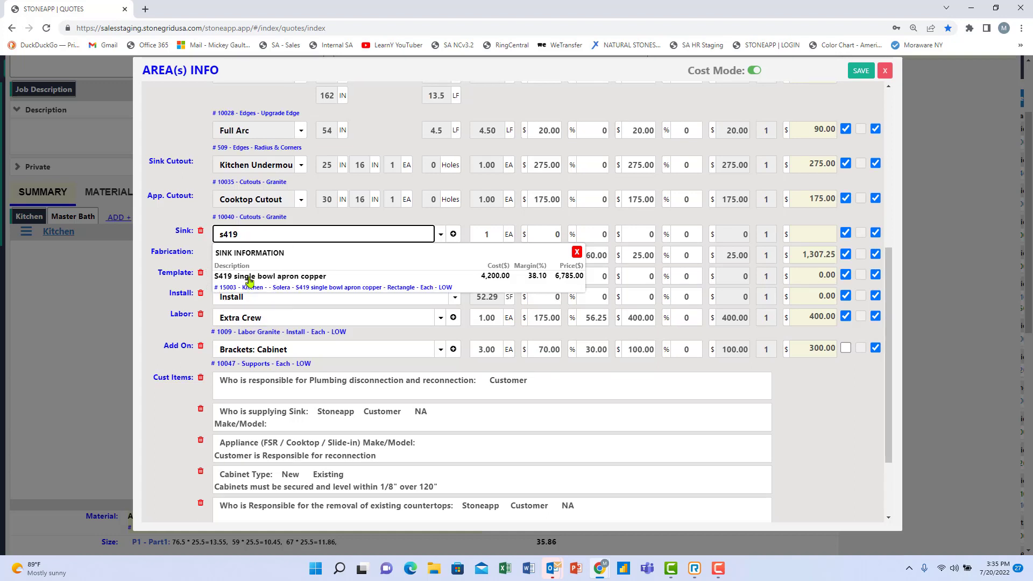
left_click(249, 278)
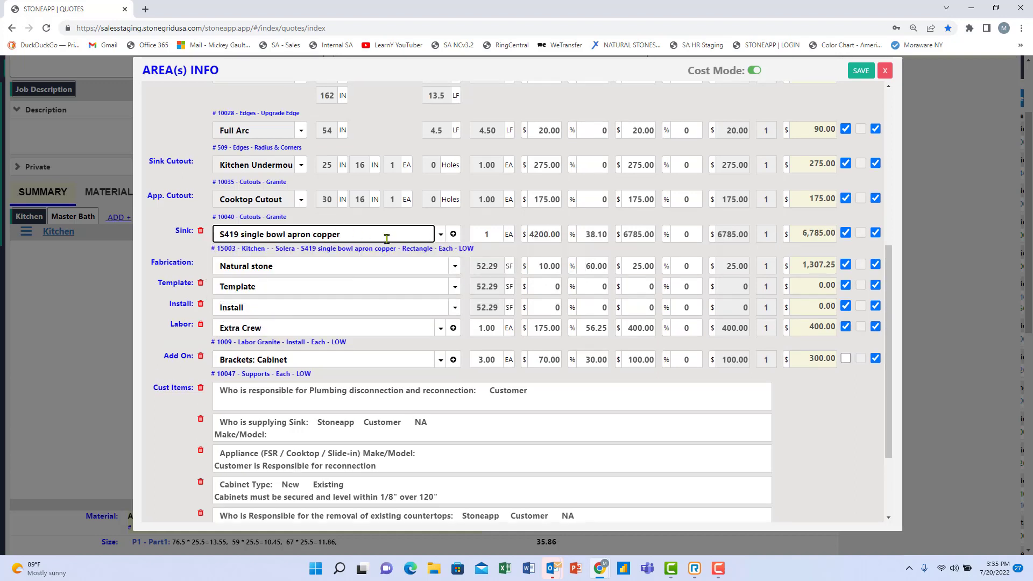
left_click(200, 231)
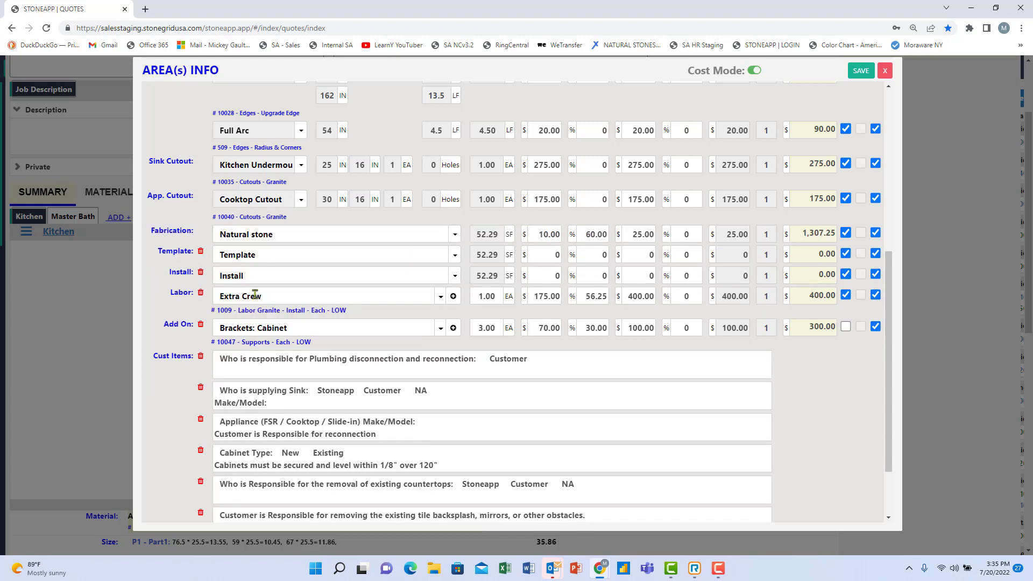
Make the sink Customer-supplied only, with make/model Kholer fefew23.
scroll(338, 354, "down", 2)
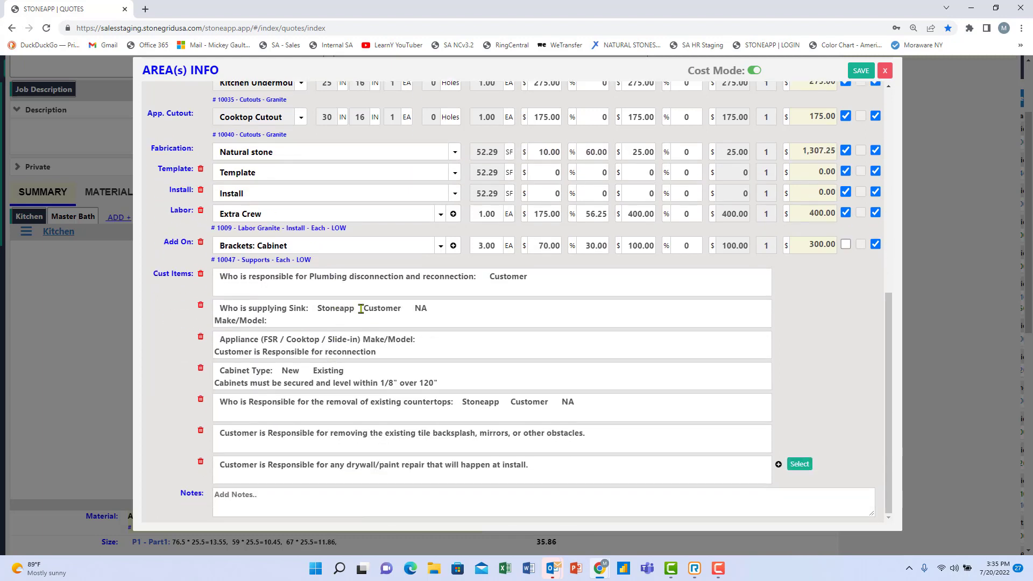
left_click_drag(365, 310, 307, 308)
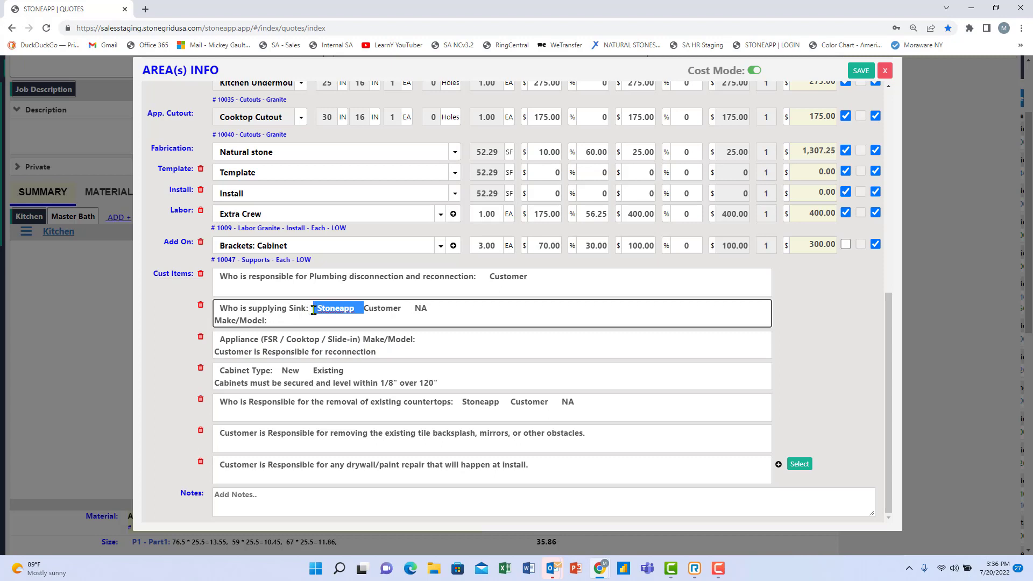
key("BackSpace")
left_click_drag(392, 307, 359, 308)
key("BackSpace")
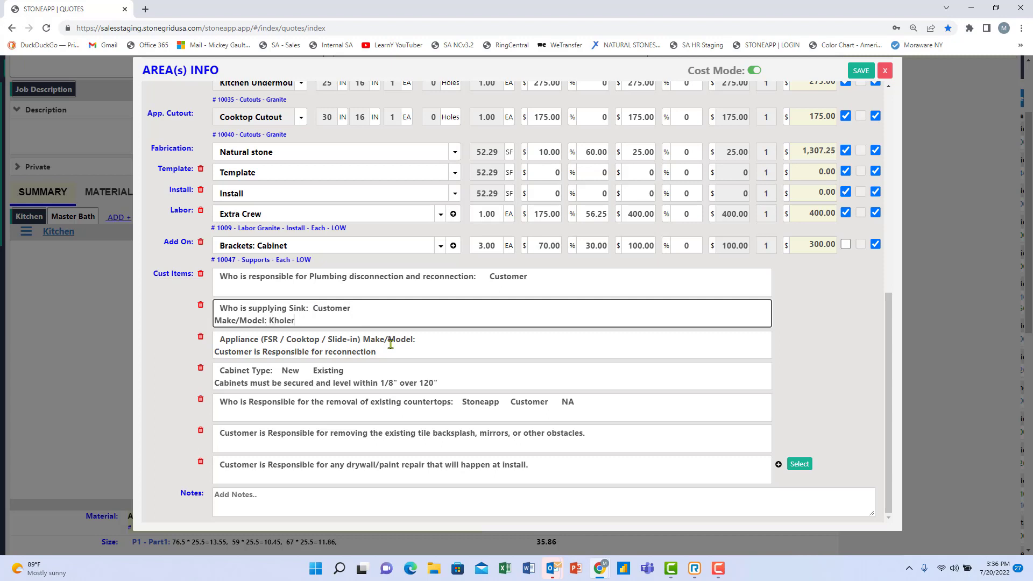
type("few23")
Trim the appliance line to Cooktop and add make/model Jennair fewt4.
left_click_drag(288, 340, 269, 340)
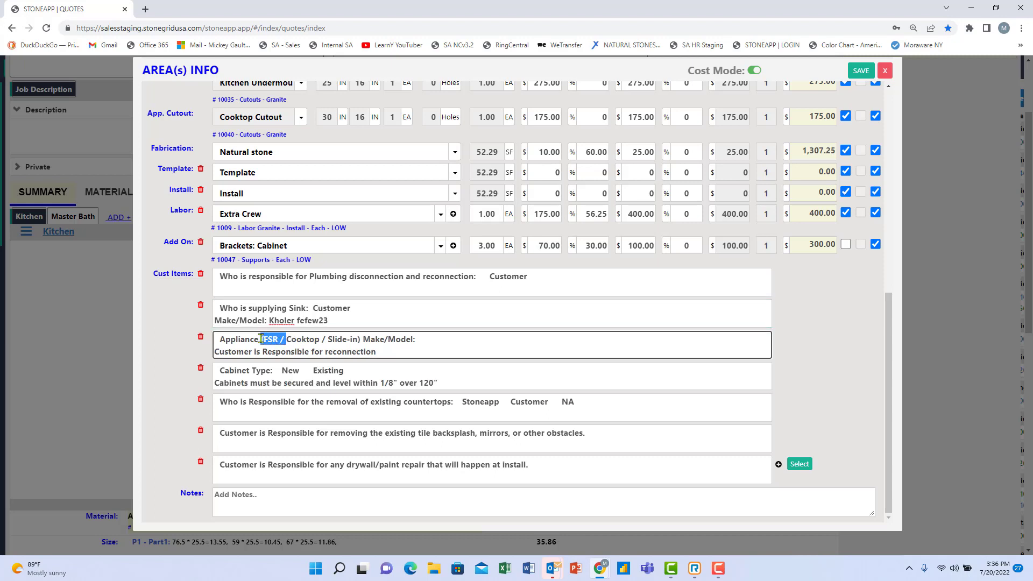
key("BackSpace")
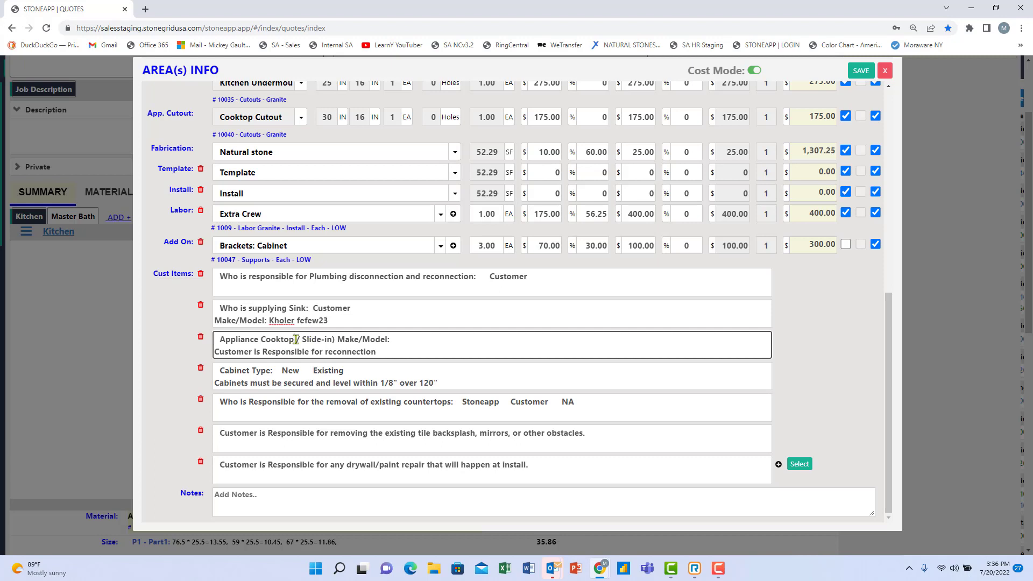
left_click_drag(296, 339, 336, 340)
key("BackSpace")
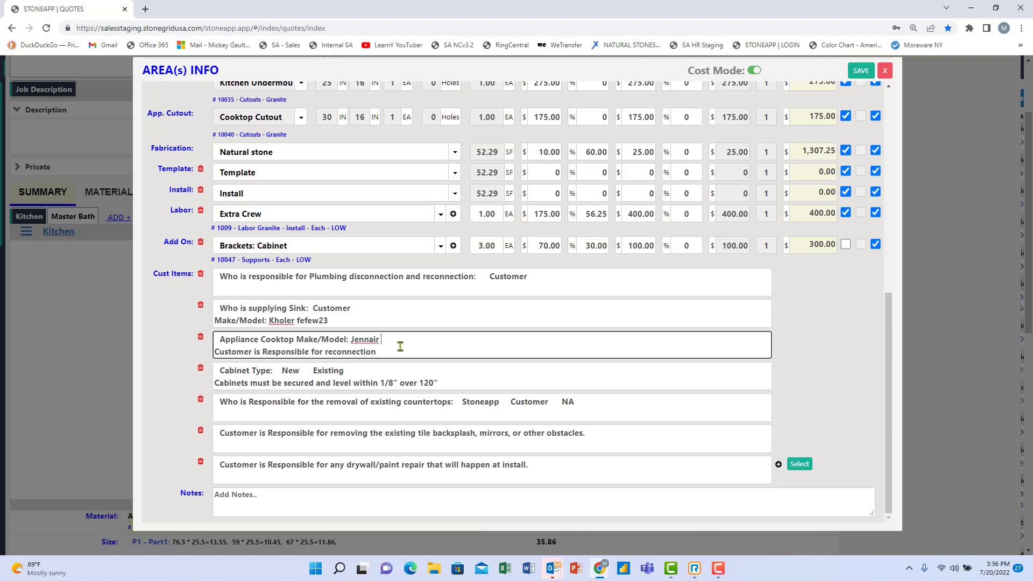
type("Jennair fewt44")
Save the Kitchen area changes and view the Master Bath summary totalling $1,605.47.
scroll(237, 399, "up", 15)
left_click(861, 71)
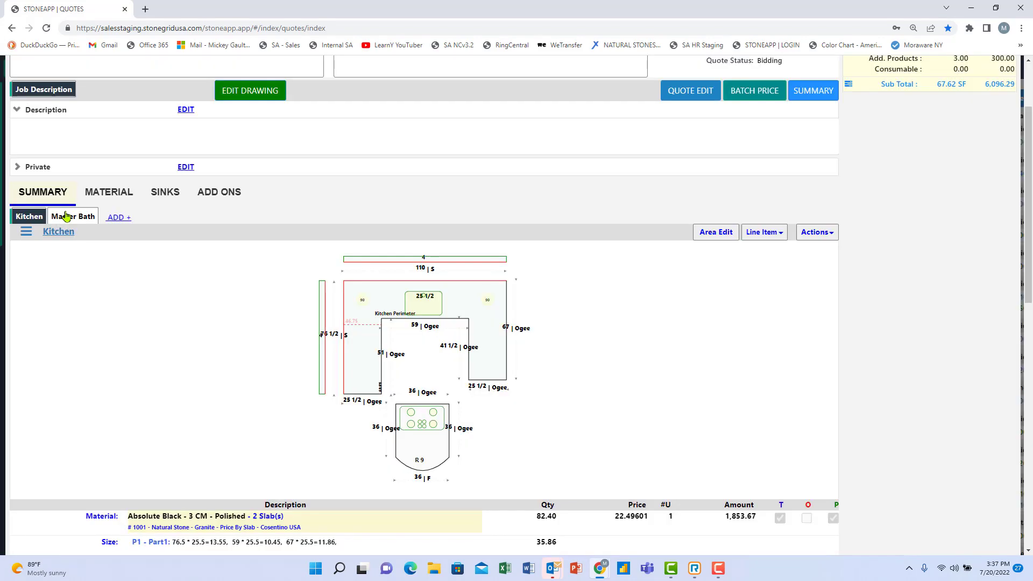
left_click(68, 216)
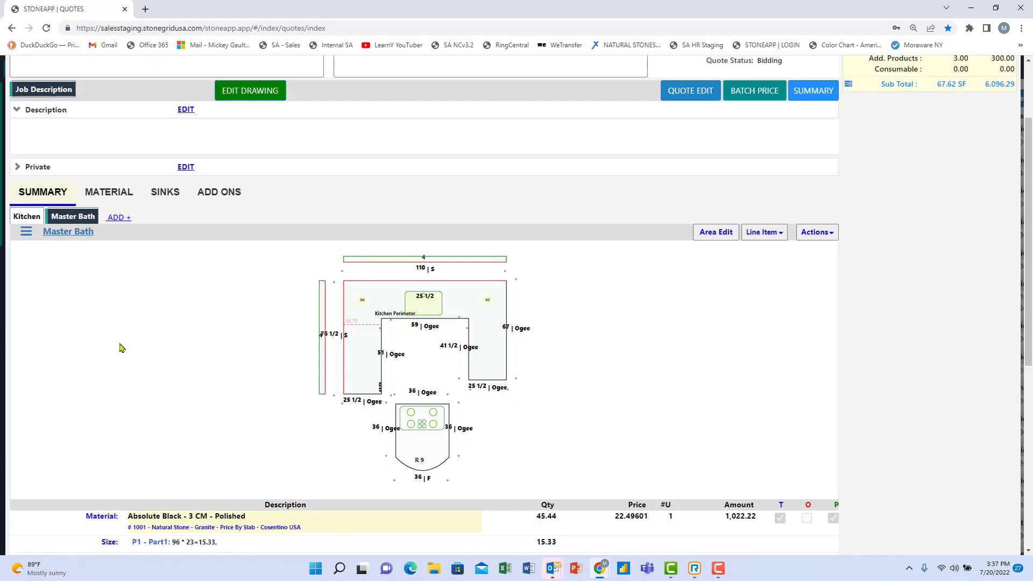
scroll(149, 374, "down", 7)
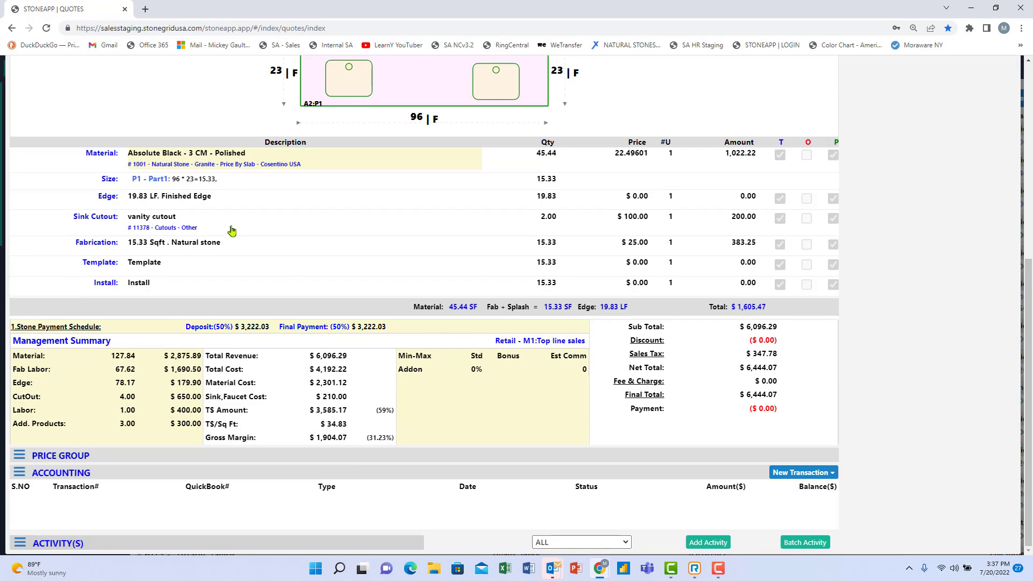
scroll(240, 253, "up", 3)
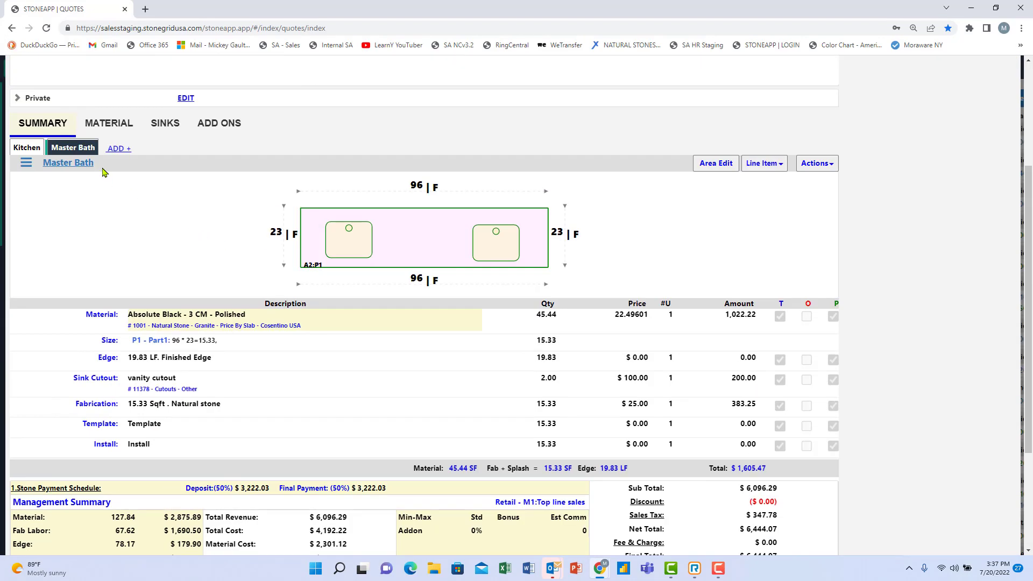
Add two Kohler 2210 UM White sinks at $120.00 to Master Bath and save, totalling $1,845.47.
left_click(716, 163)
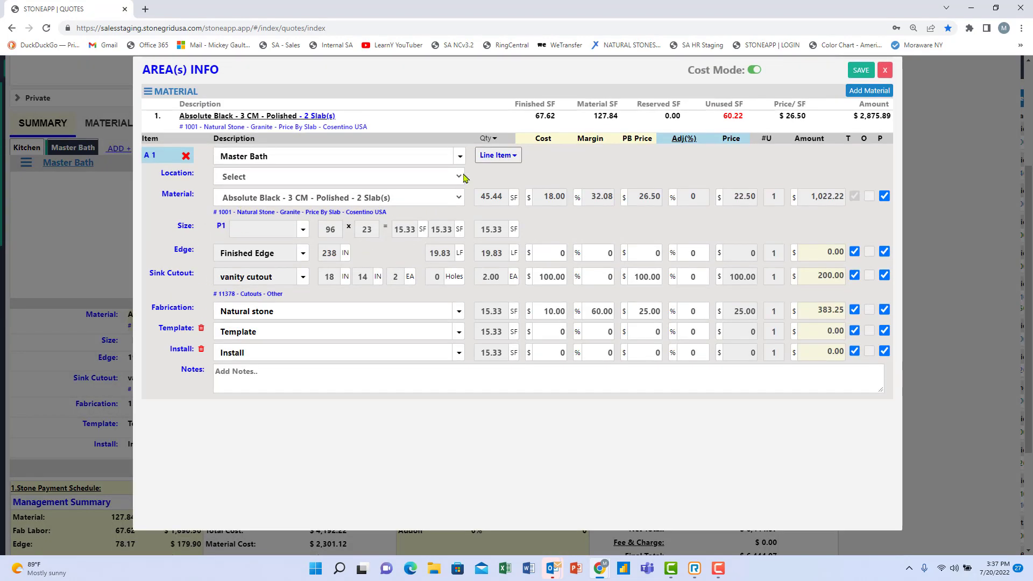
left_click(496, 156)
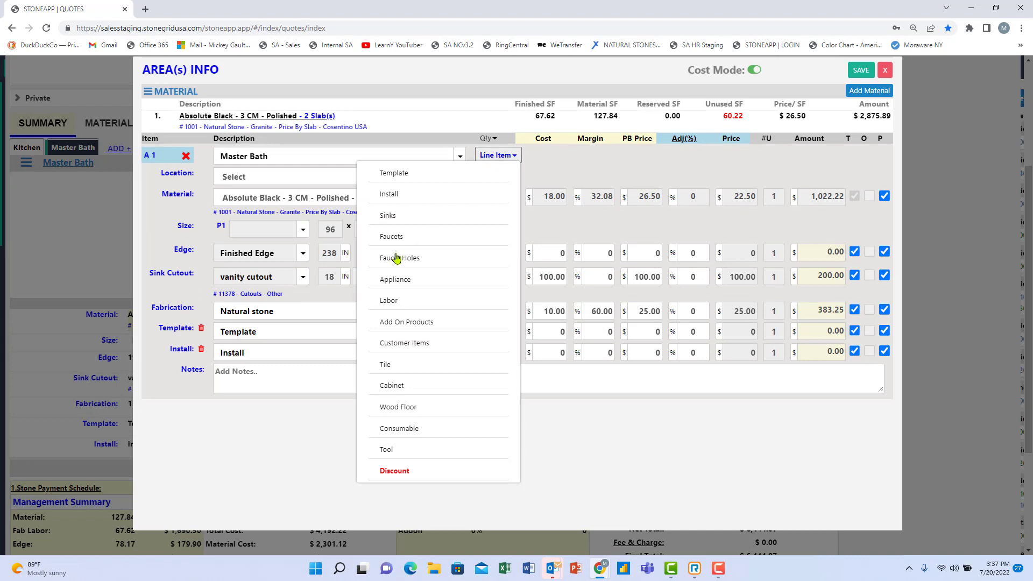
left_click(399, 215)
left_click(376, 312)
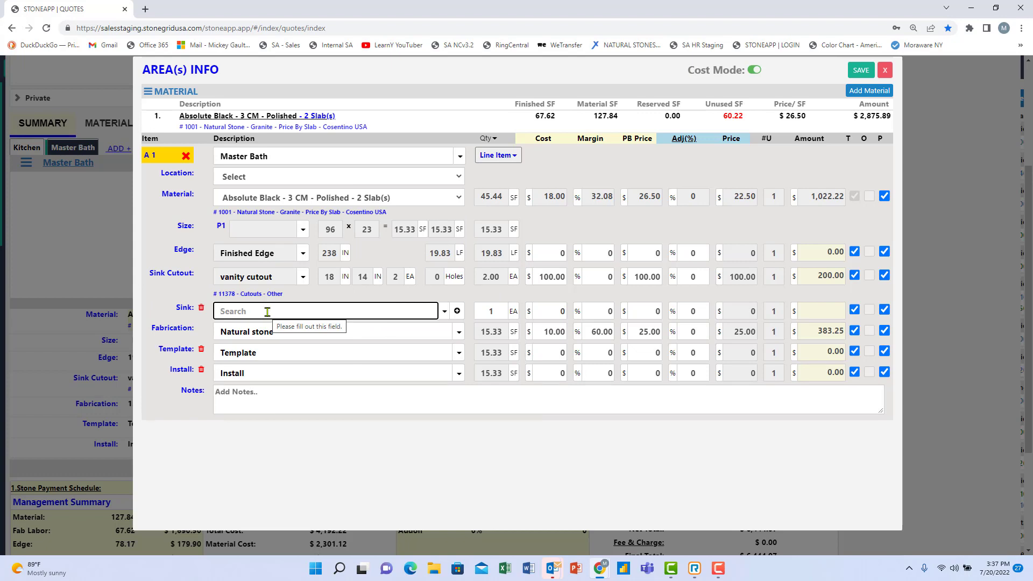
type("kohler")
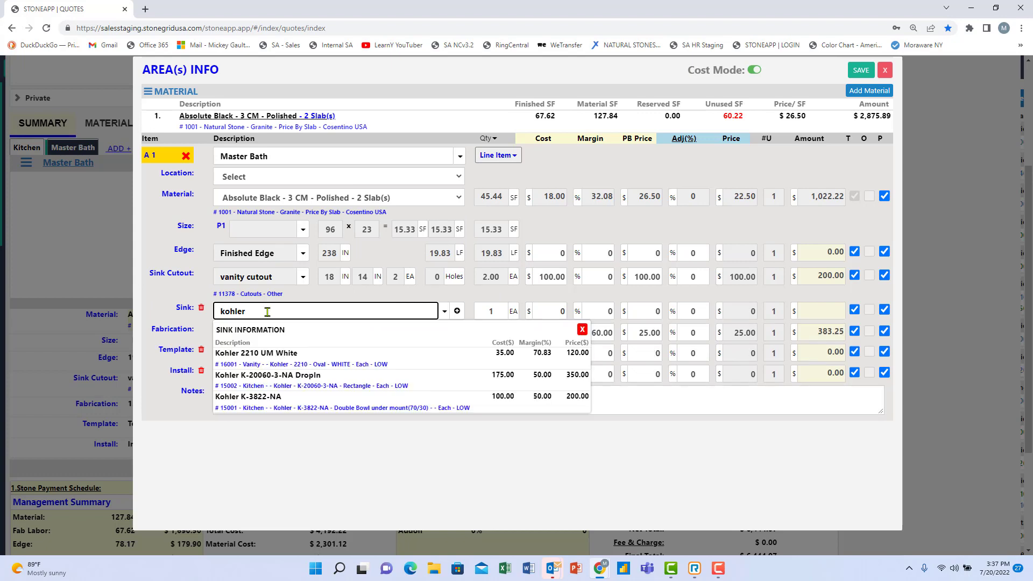
left_click(257, 355)
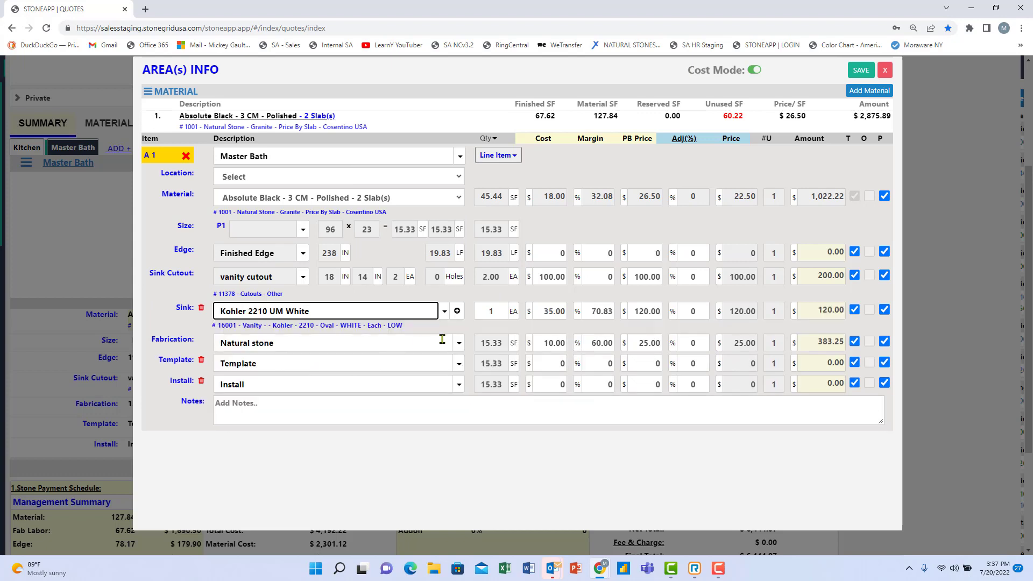
left_click(492, 313)
type("2")
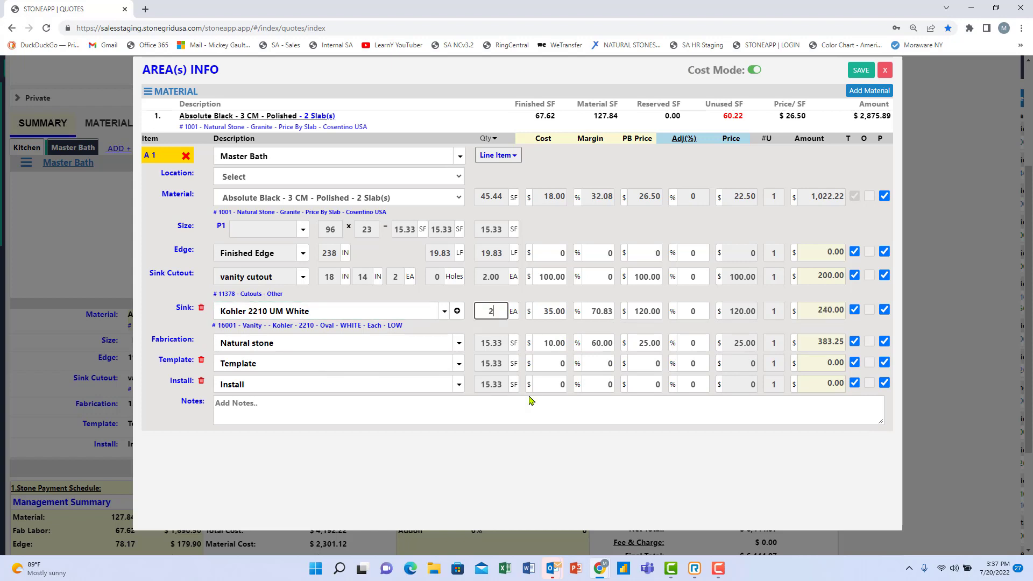
left_click(435, 342)
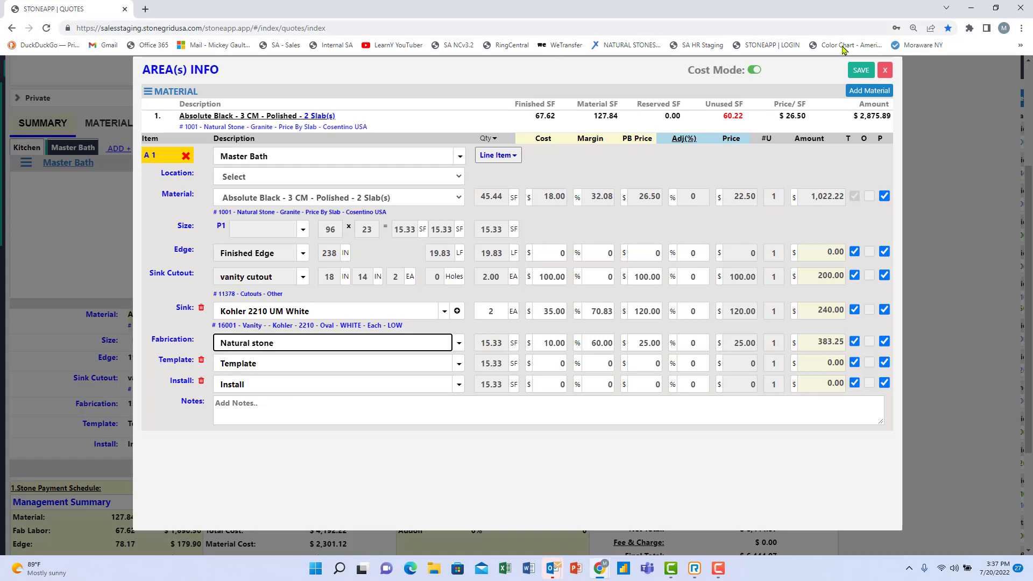
left_click(861, 72)
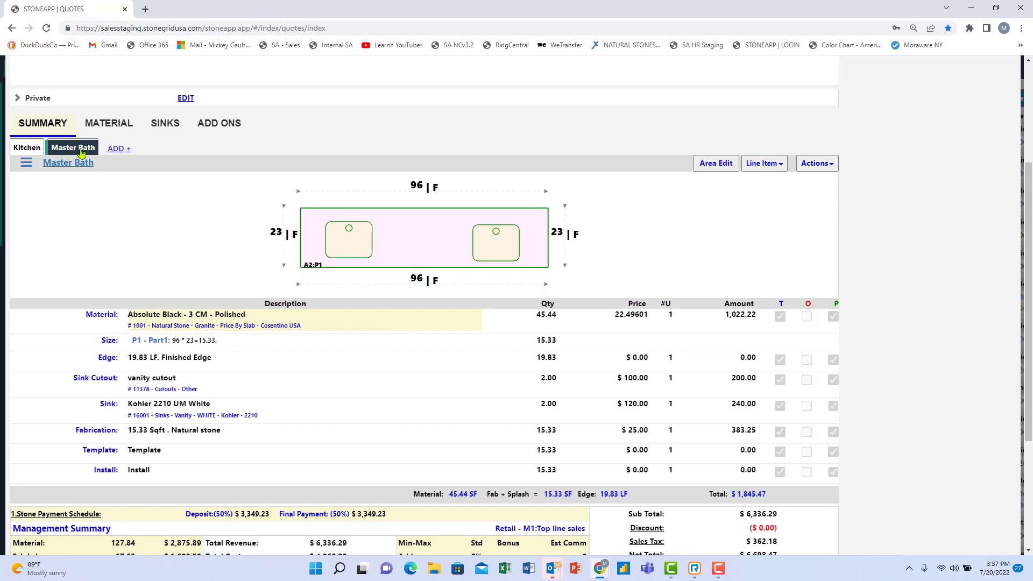
Show the Kitchen line items and check the totals: $6,336.29 subtotal, $6,698.47 final, 32.73% margin.
left_click(26, 147)
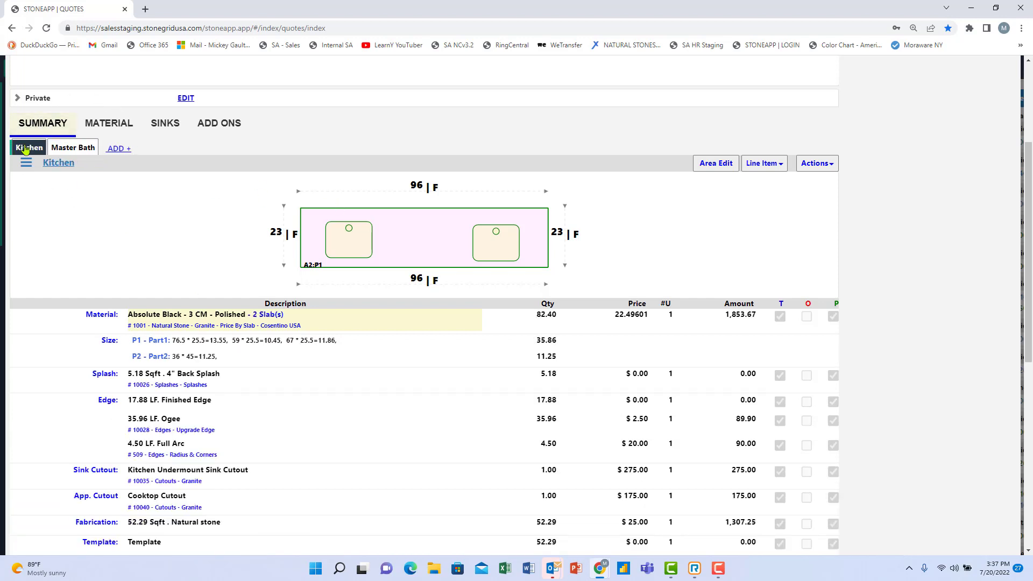
scroll(364, 288, "down", 5)
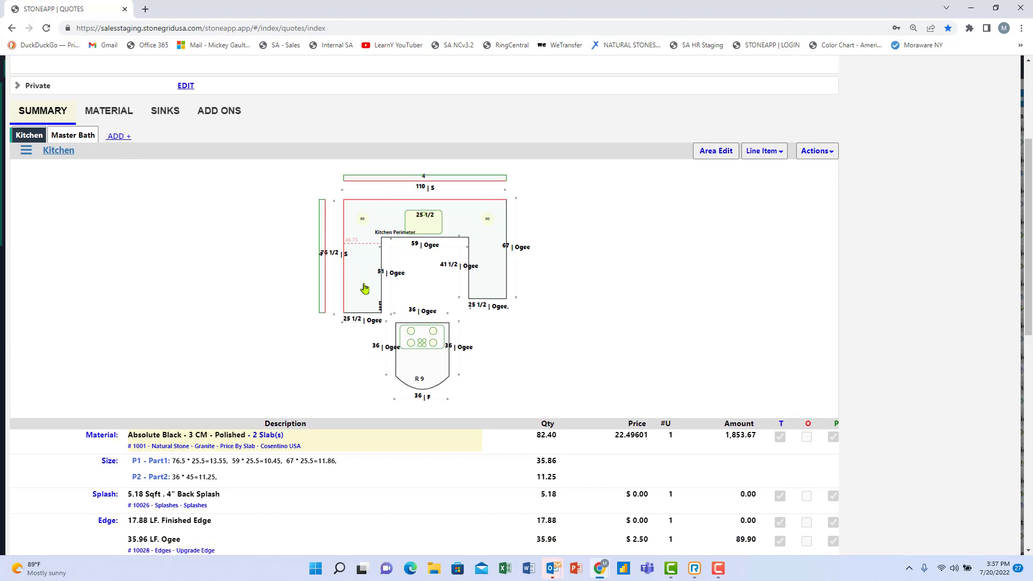
scroll(366, 290, "down", 5)
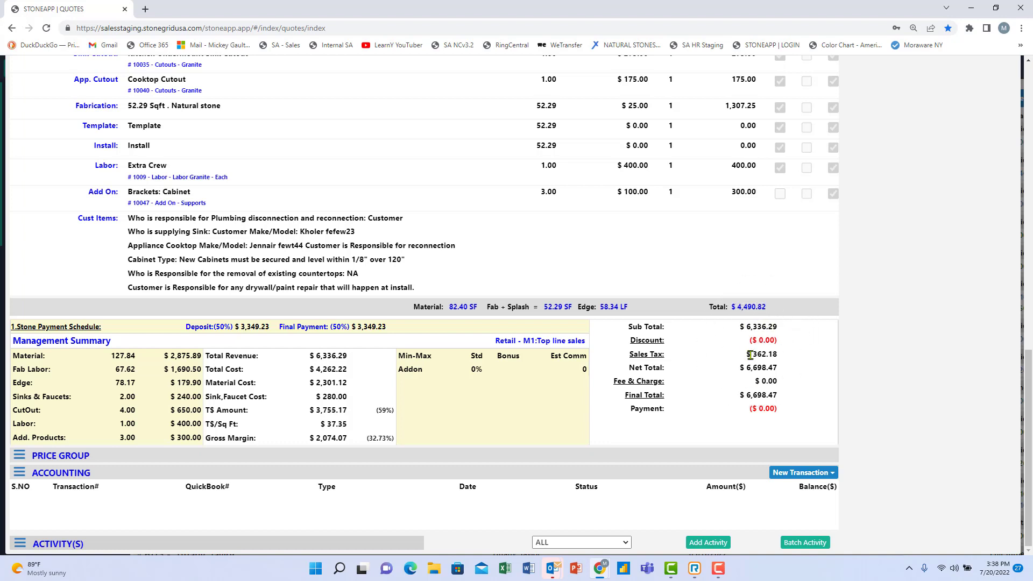
left_click(341, 384)
scroll(364, 434, "up", 20)
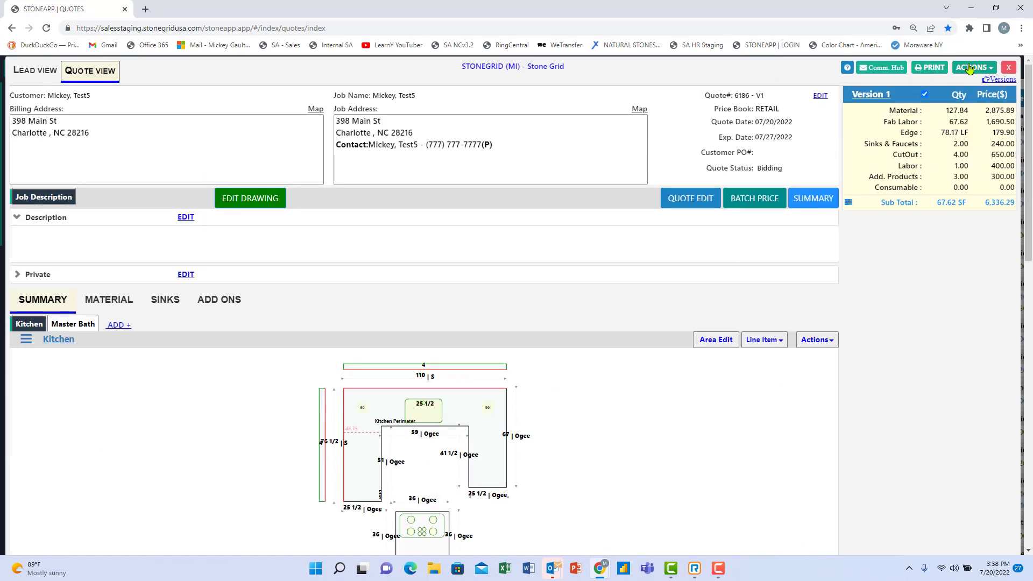
Preview the Quote Item Summary - Area Totals printout with Terms & Conditions included.
left_click(931, 68)
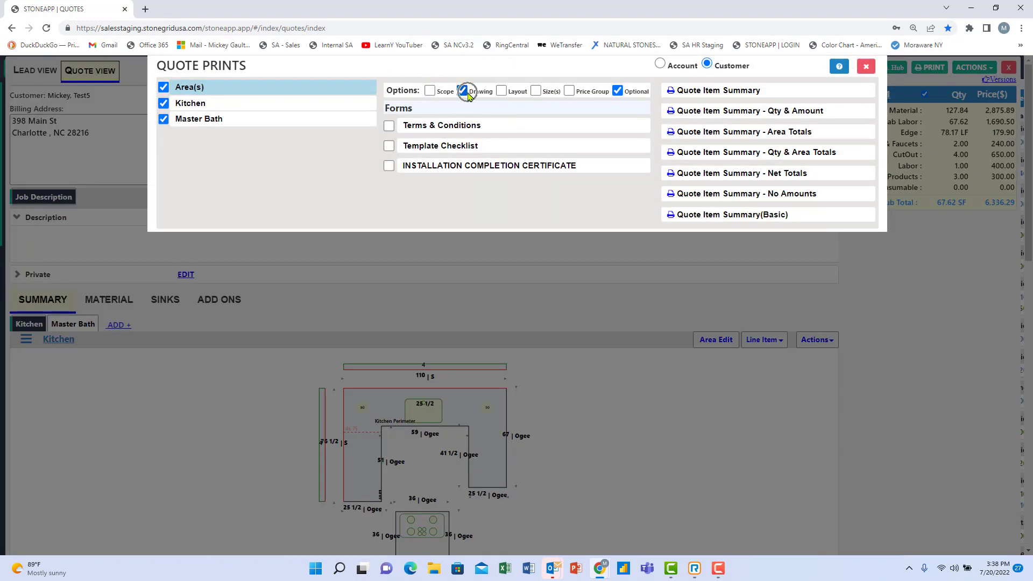
left_click(388, 127)
left_click(754, 141)
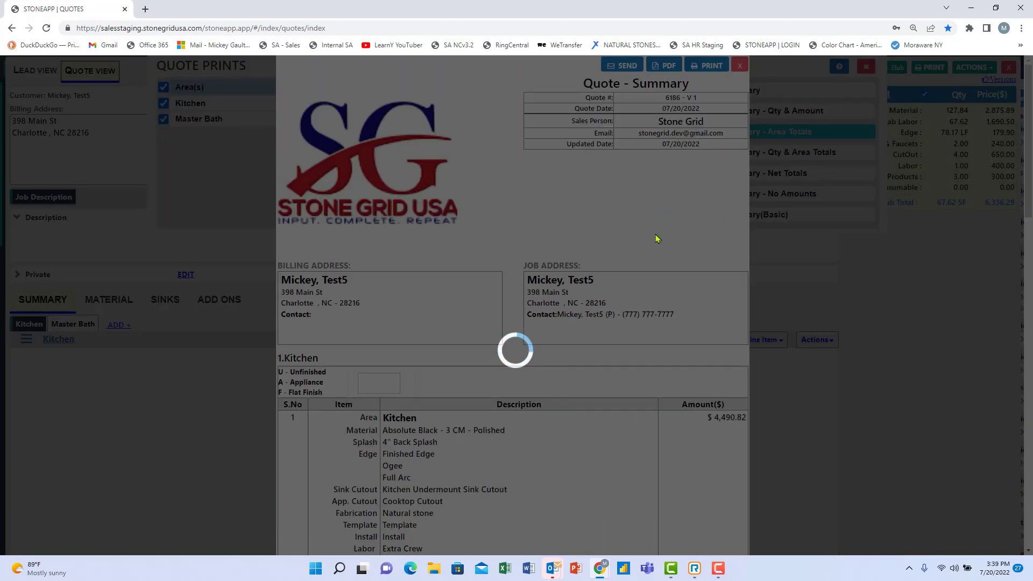
Read the printout past Kitchen, Master Bath and the terms, then open the Customer Signature pad.
scroll(657, 237, "down", 2)
scroll(657, 237, "down", 2)
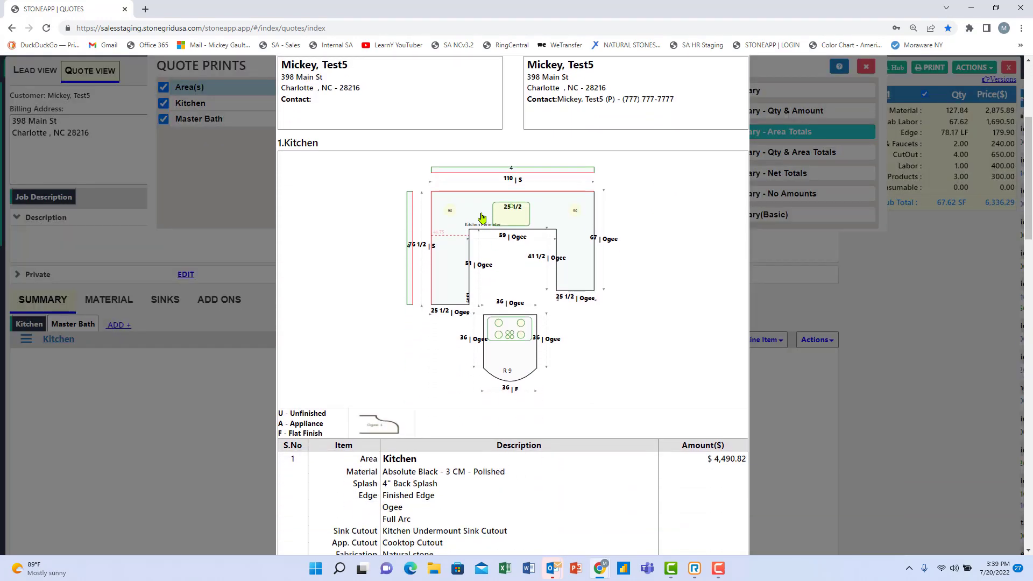
scroll(509, 293, "down", 1)
scroll(509, 310, "down", 3)
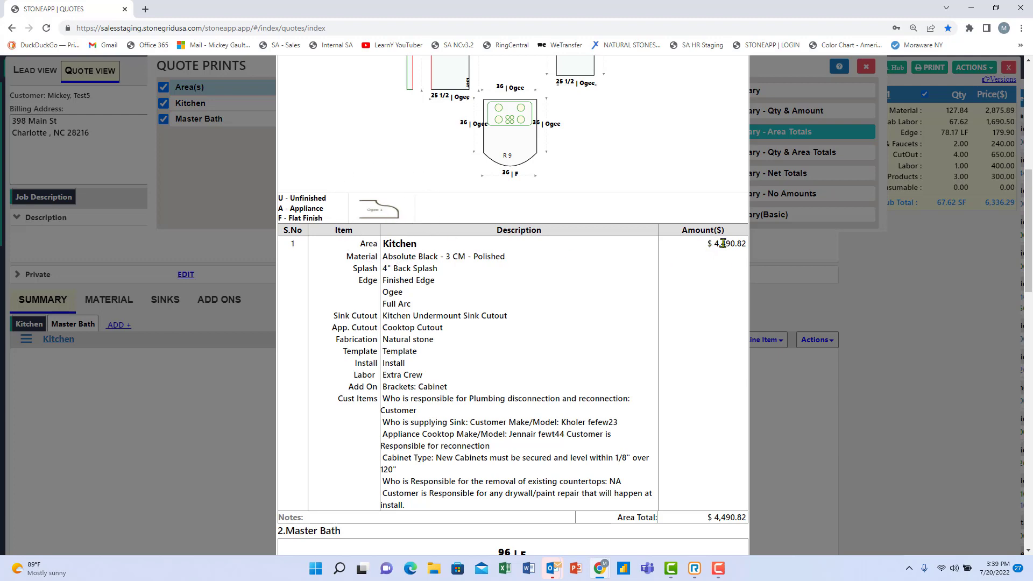
scroll(694, 280, "down", 3)
scroll(700, 342, "down", 6)
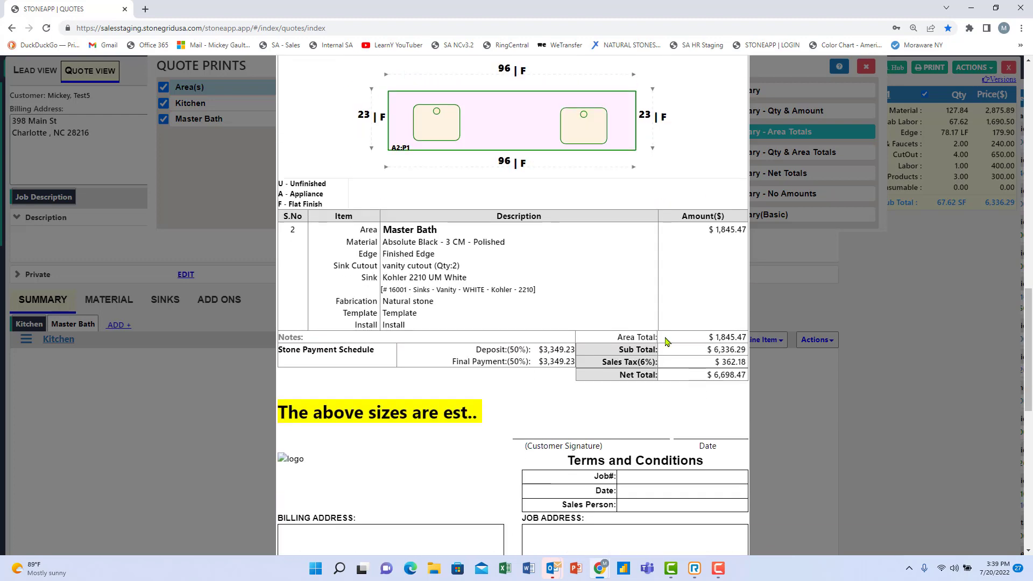
scroll(733, 331, "down", 4)
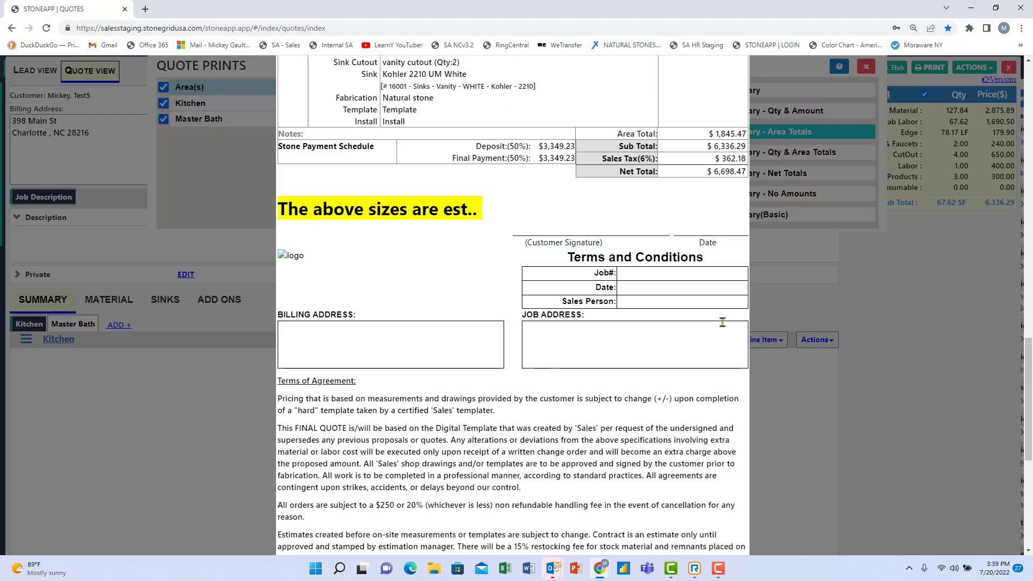
scroll(716, 323, "down", 6)
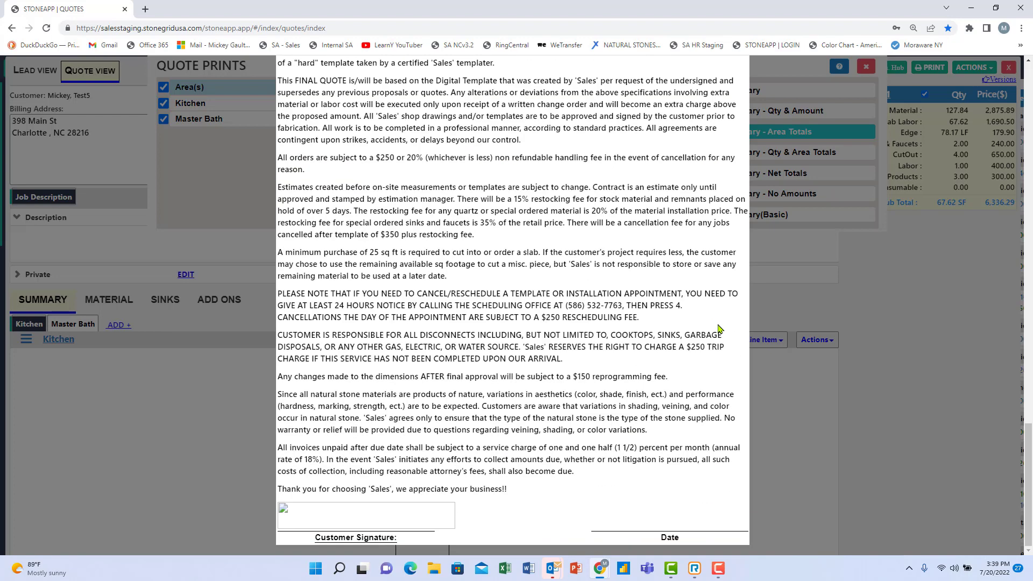
left_click(332, 539)
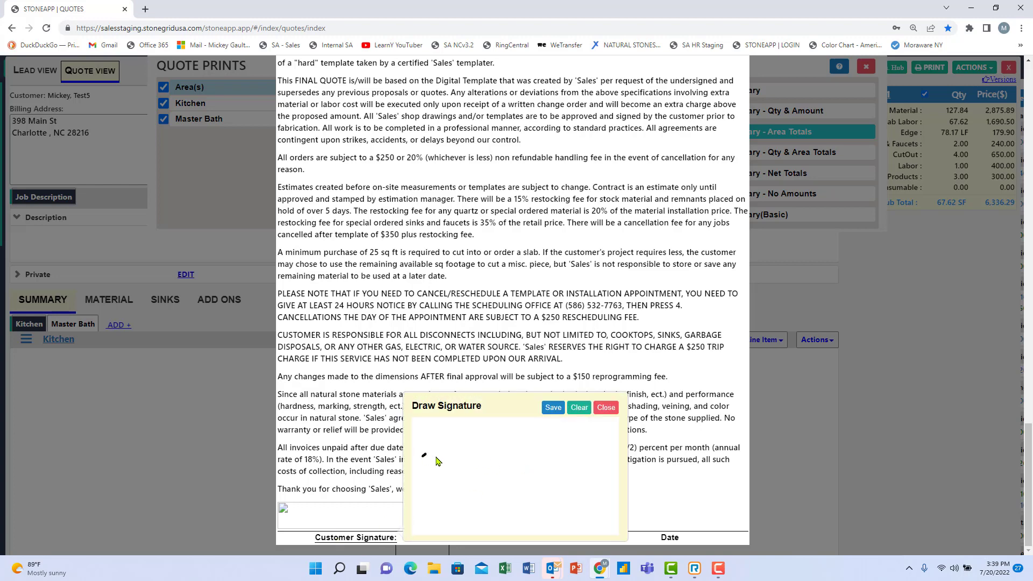
Sketch a trial signature, then close the signature pad, the print preview and the Quote Prints dialog.
left_click_drag(424, 456, 574, 463)
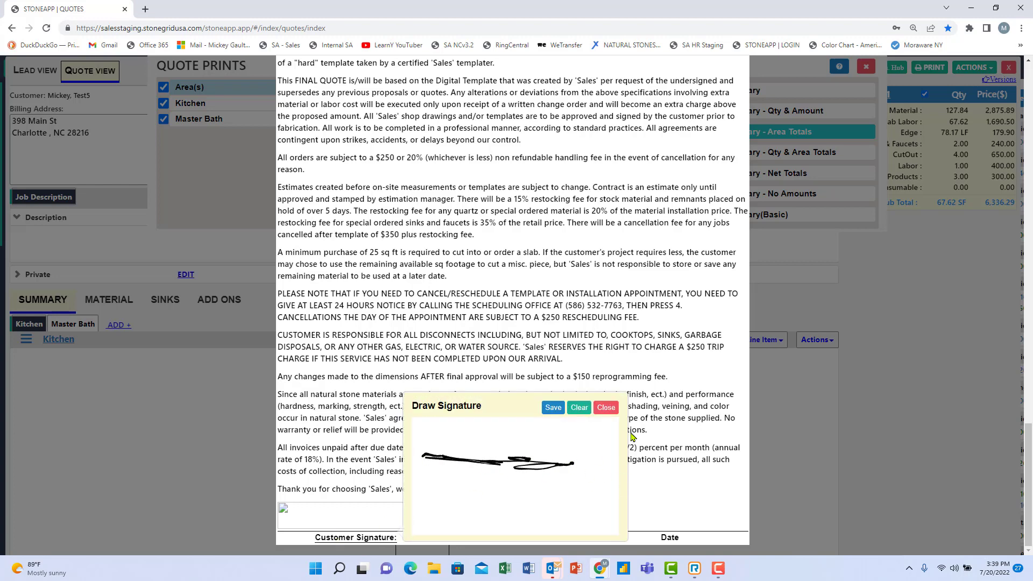
left_click(607, 408)
scroll(727, 112, "up", 20)
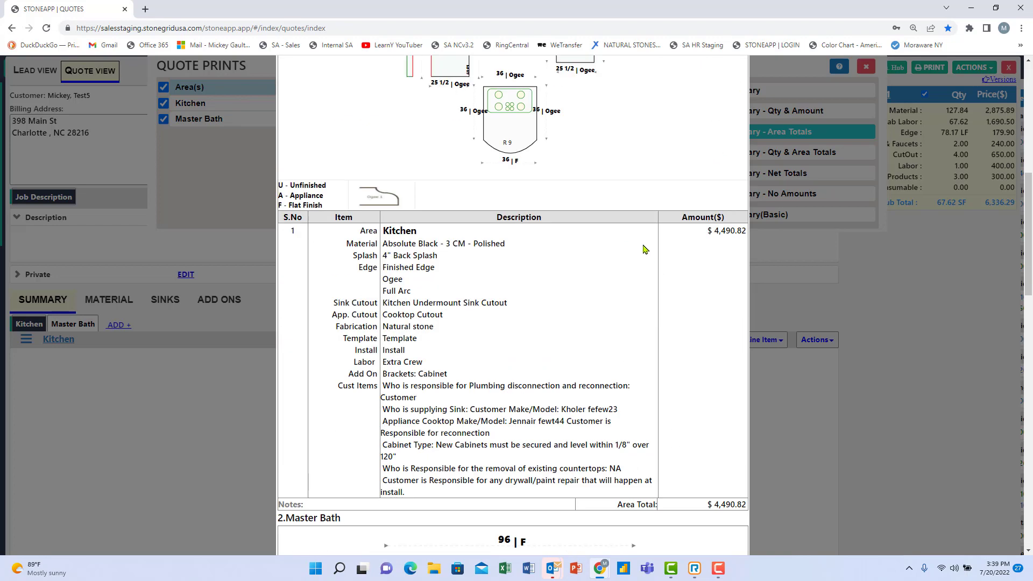
scroll(726, 111, "up", 1)
left_click(739, 64)
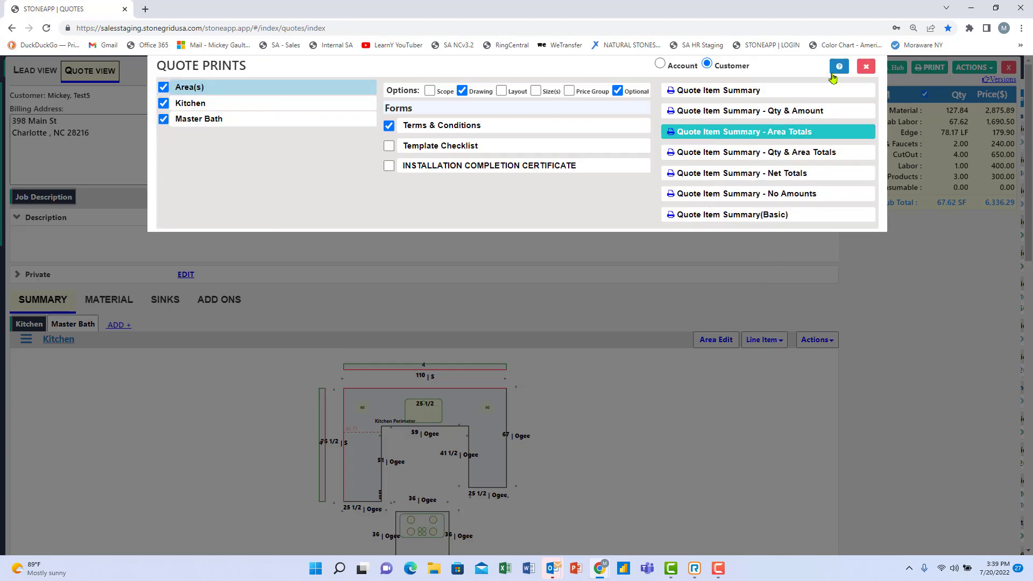
left_click(867, 68)
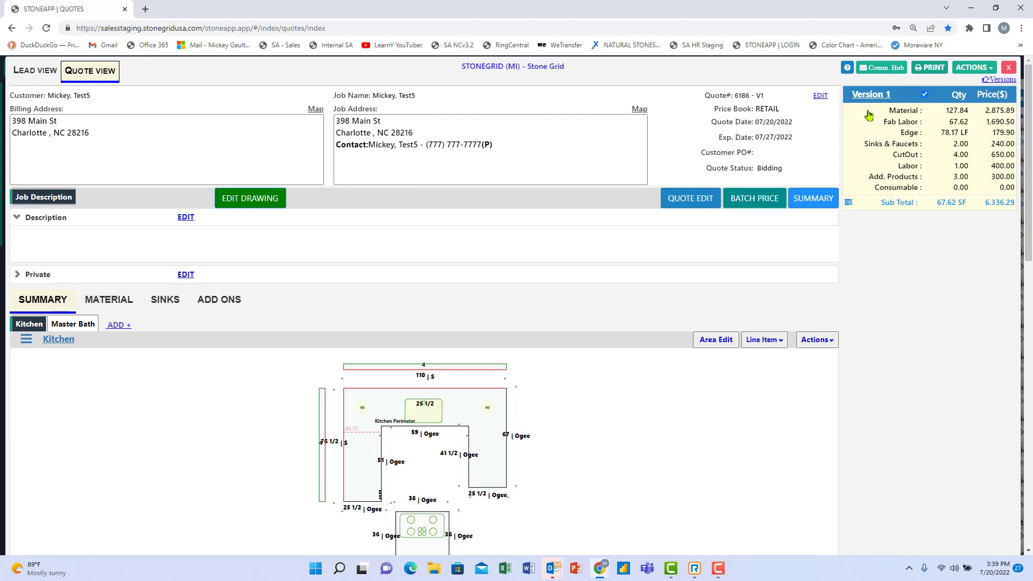
Approve the quote from the Actions menu and open Version 1's Version Info.
left_click(878, 72)
left_click(984, 69)
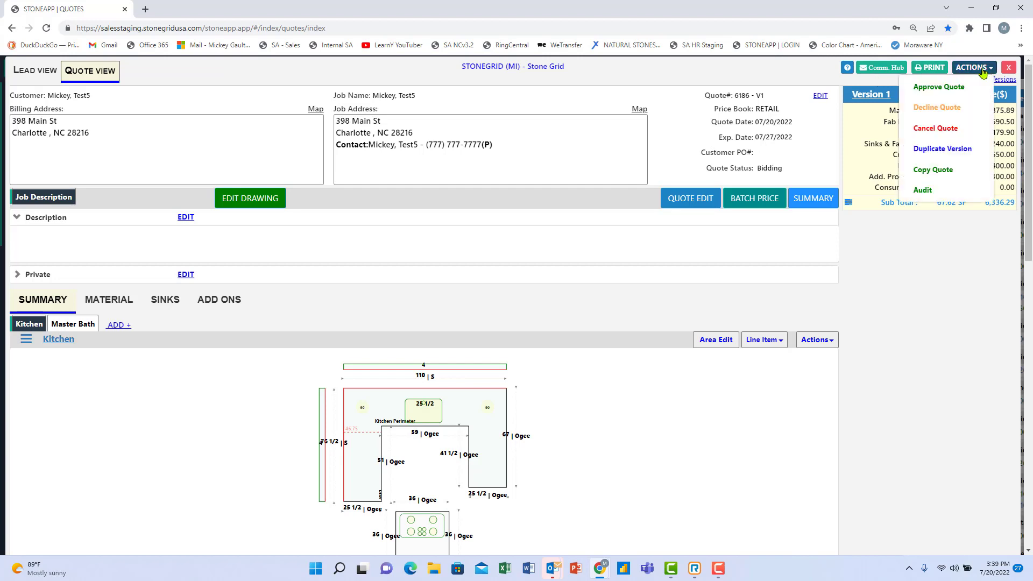
left_click(948, 92)
left_click(876, 95)
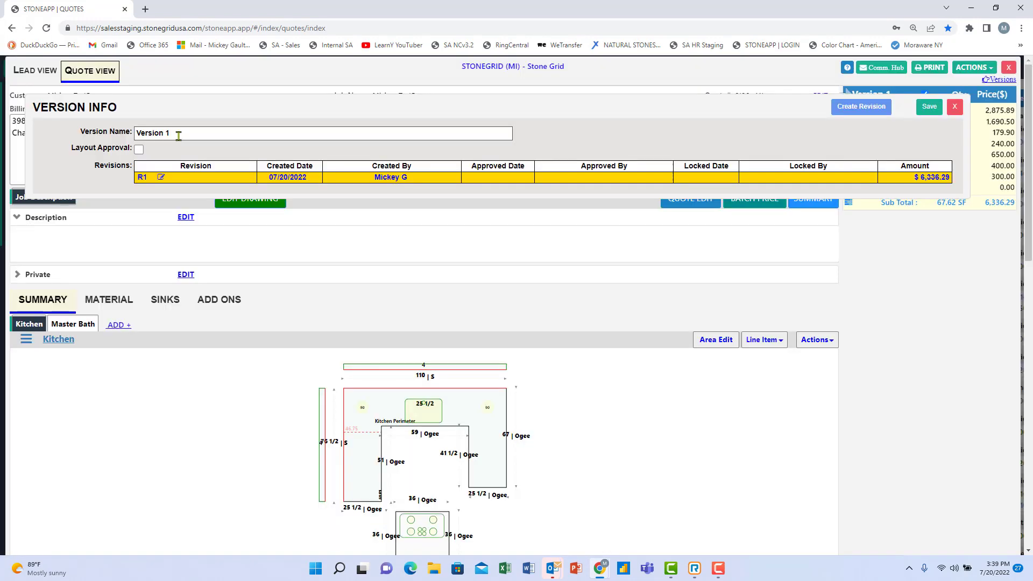
Replace the name 'Version 1' with 'Kit & Master Blk Abs' and save it.
left_click_drag(176, 134, 61, 139)
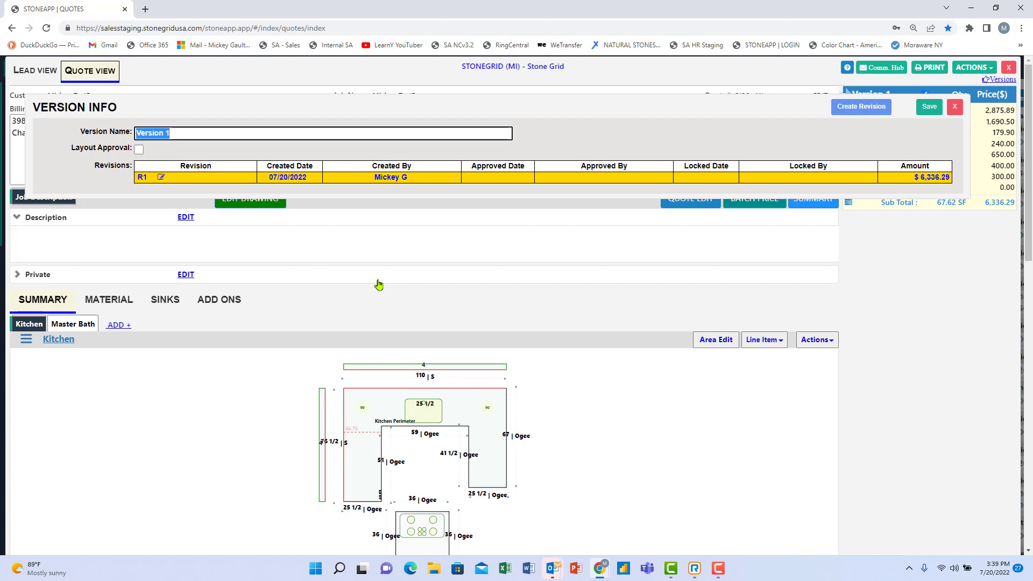
type("Kit & M")
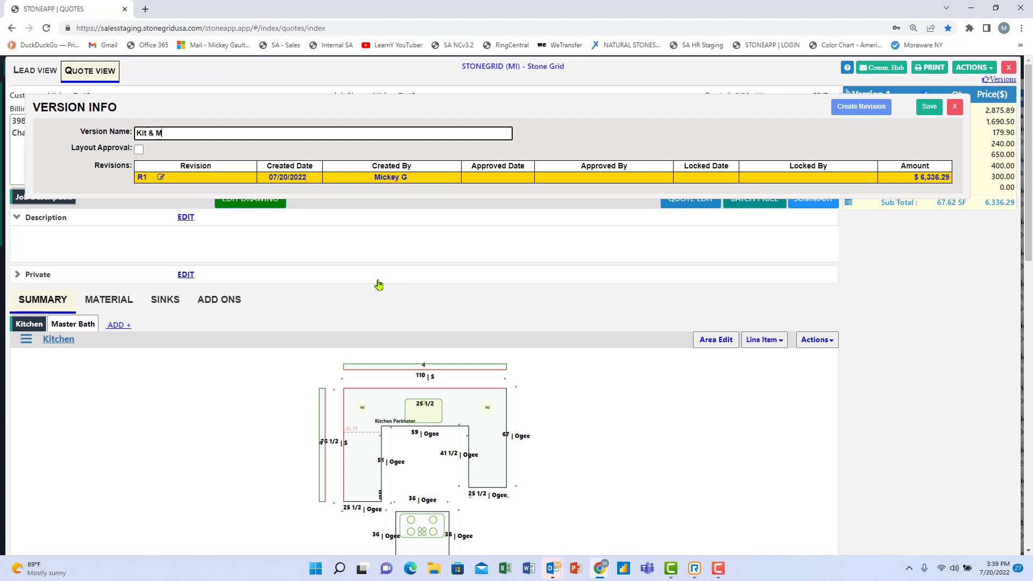
type("aster")
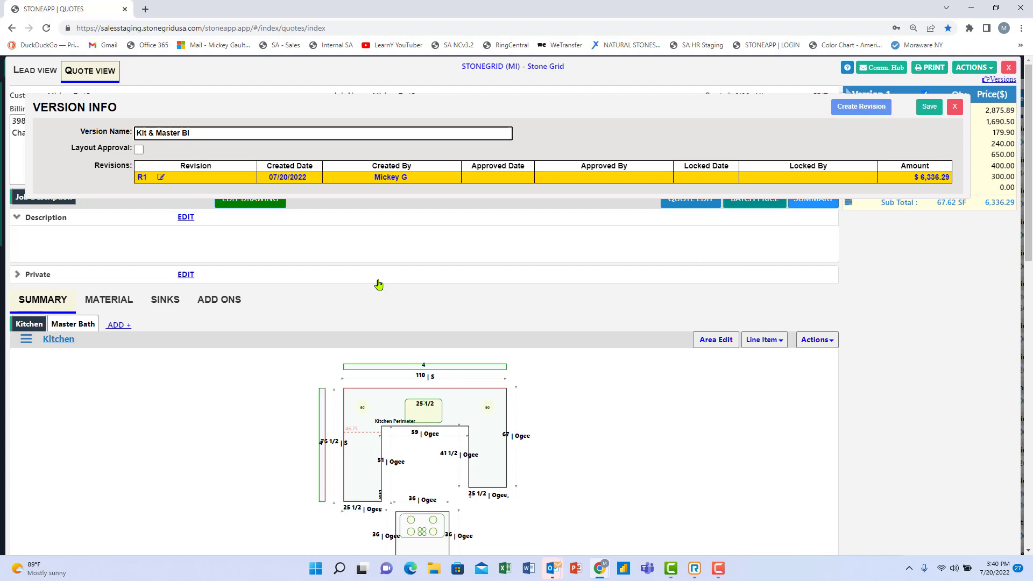
type("Blk Abs")
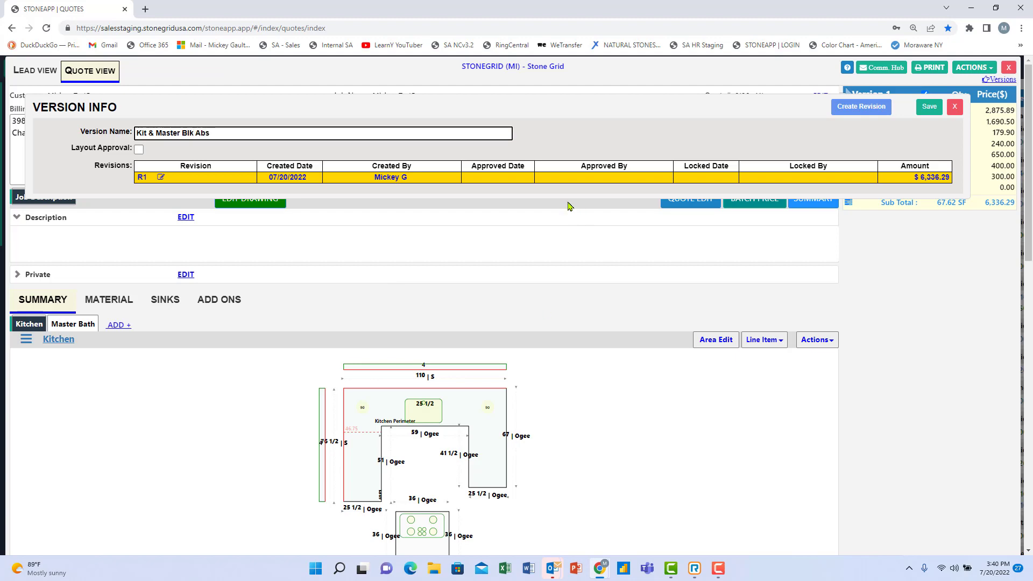
left_click(930, 106)
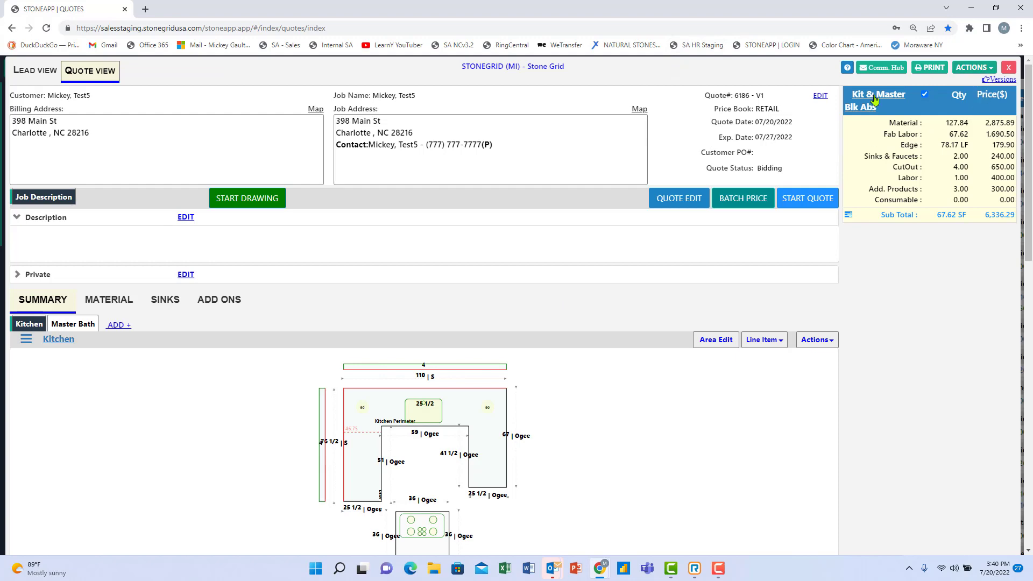
scroll(589, 293, "down", 5)
scroll(602, 257, "up", 4)
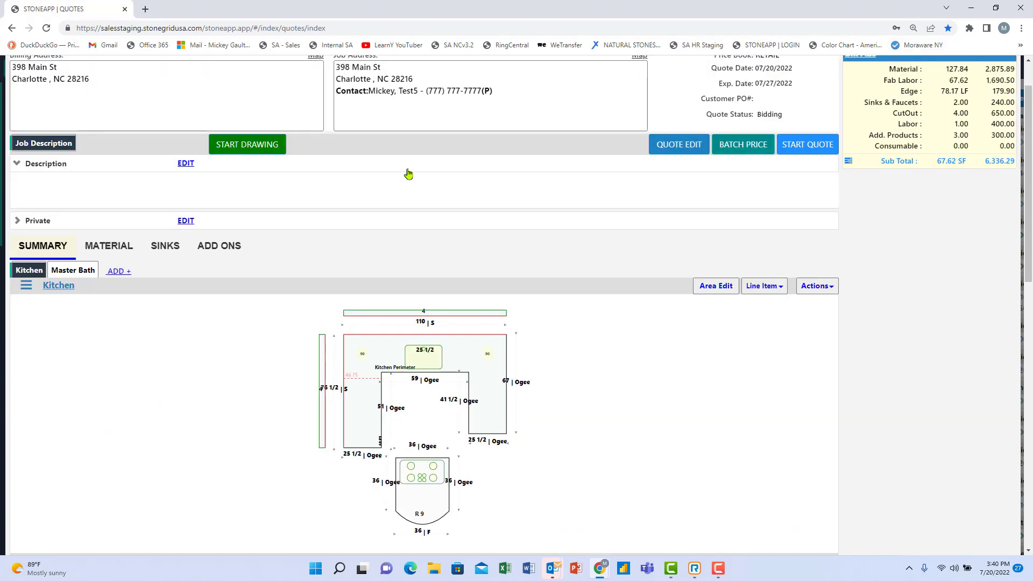